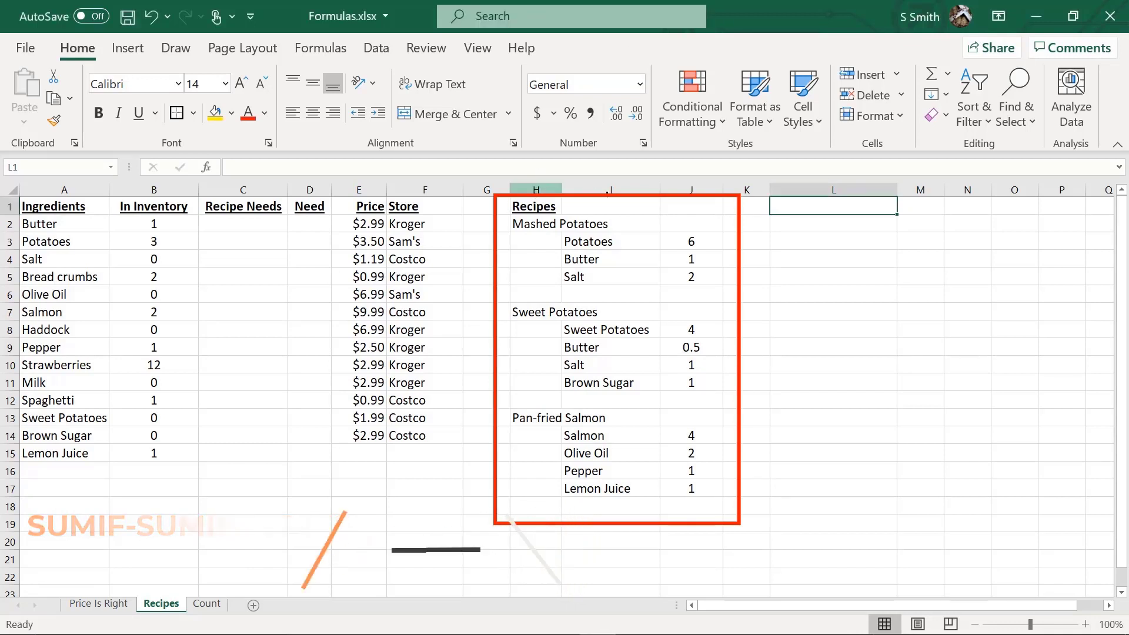
- Select the recipes table (columns H to J), then the Ingredients and In Inventory columns
click(533, 187)
drag(533, 187, 688, 189)
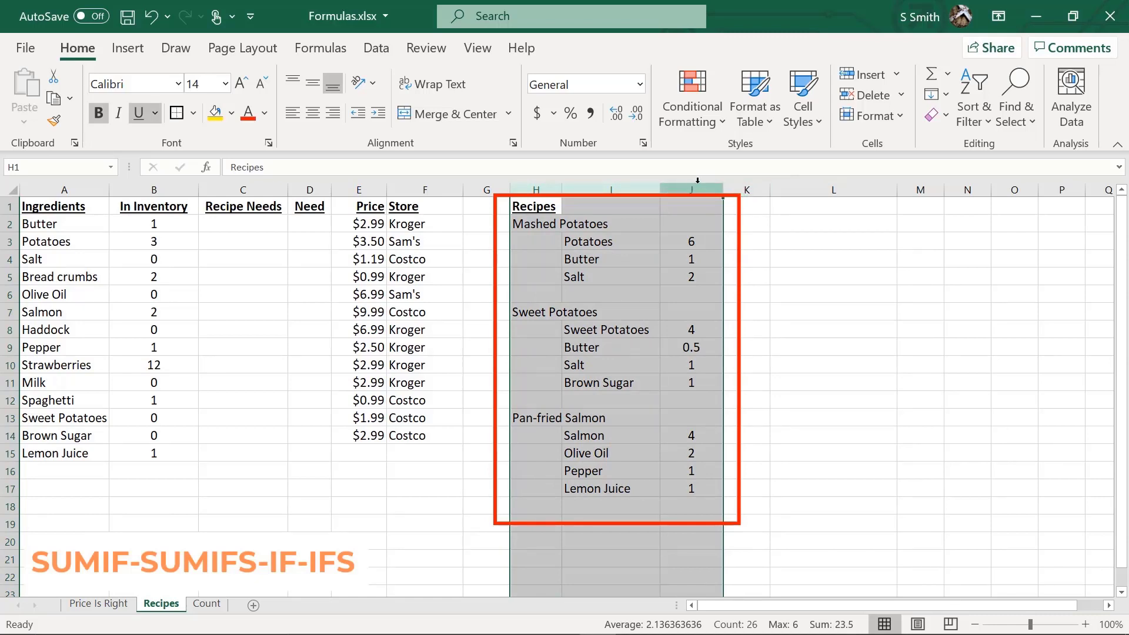
click(39, 190)
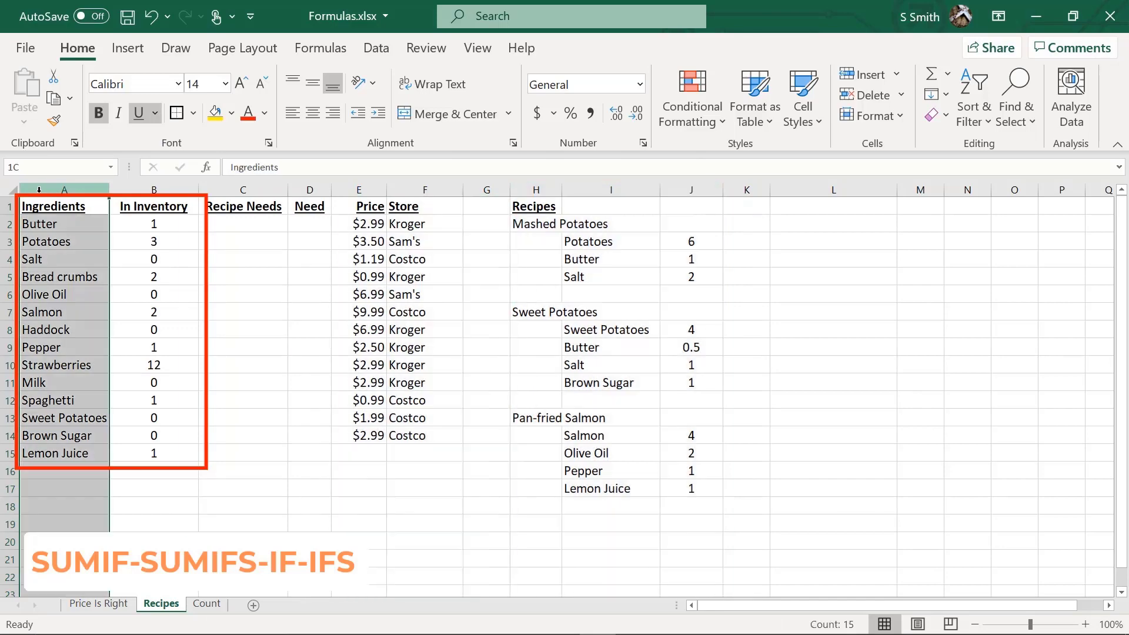
click(123, 189)
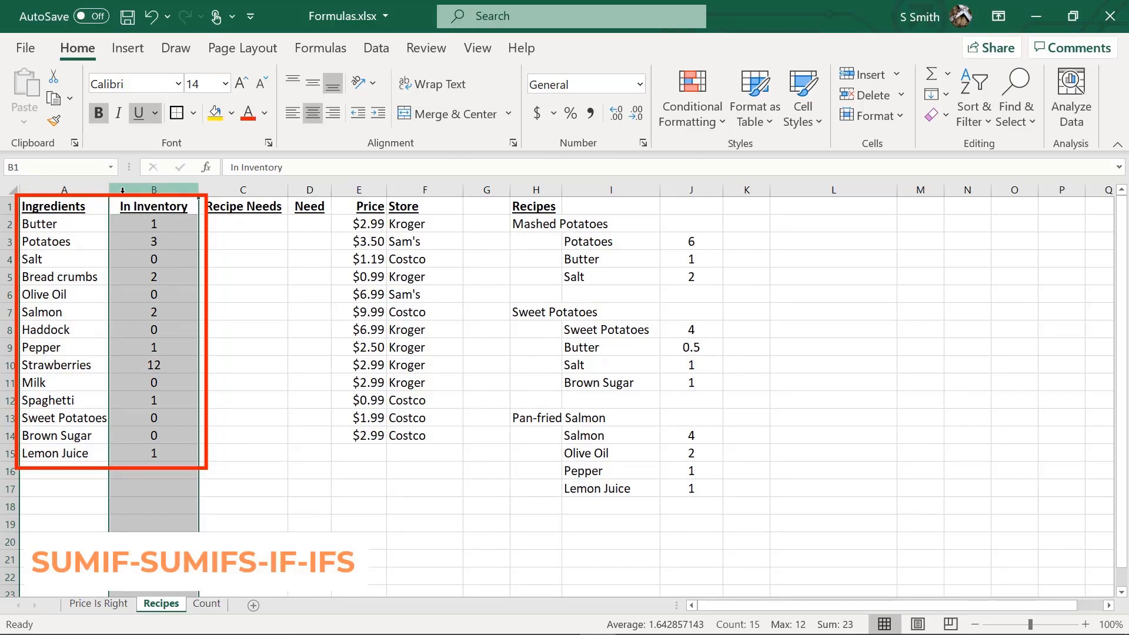
- Enter =SUMIF(I3:J17,A2,J3:J17) in C2 to total Butter, giving 1.5
click(240, 226)
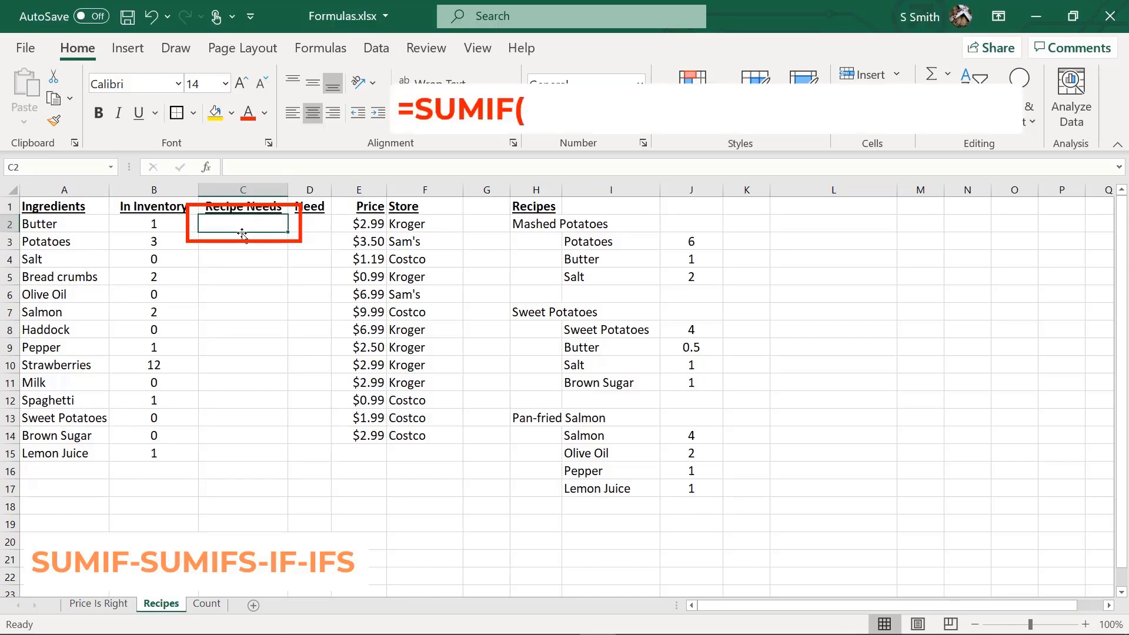
text(=sum)
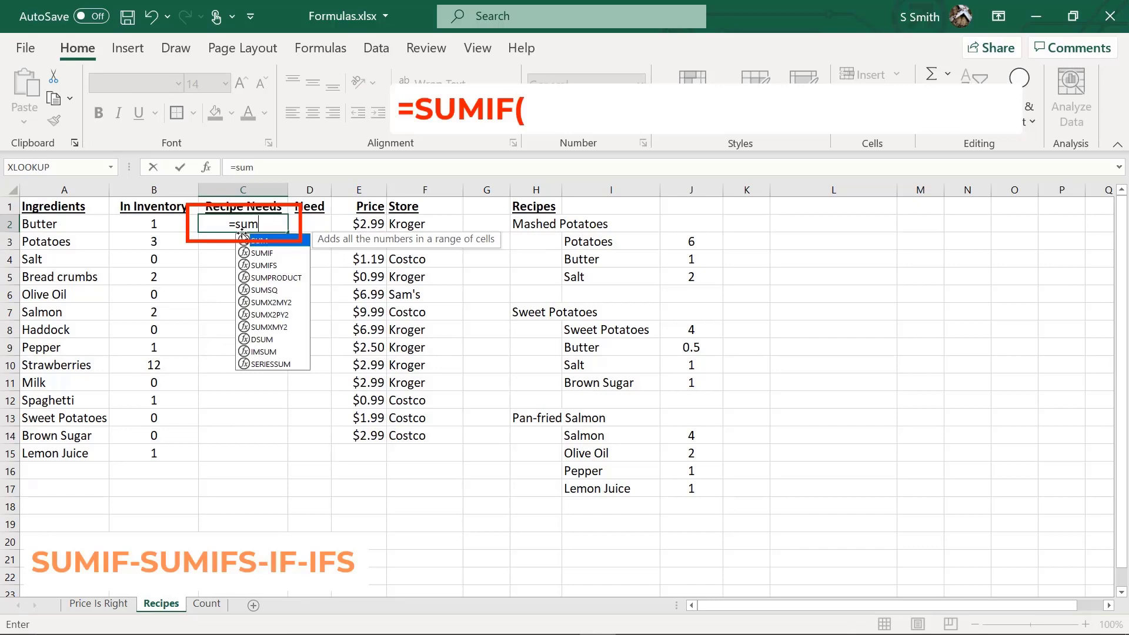
text(if()
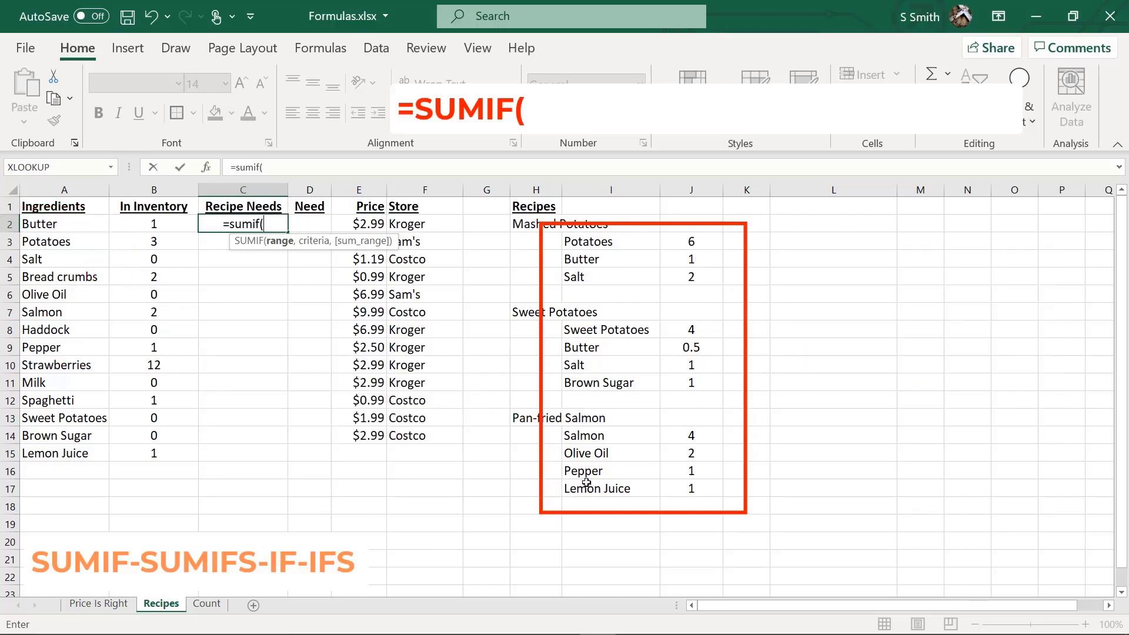
drag(578, 238, 687, 329)
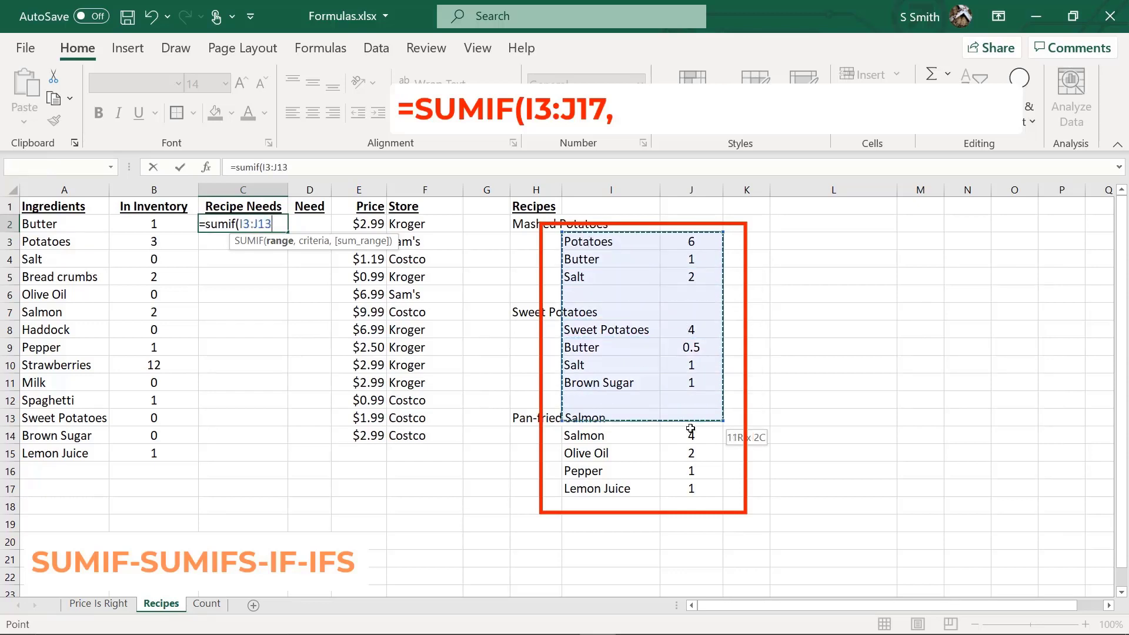
drag(687, 329, 705, 501)
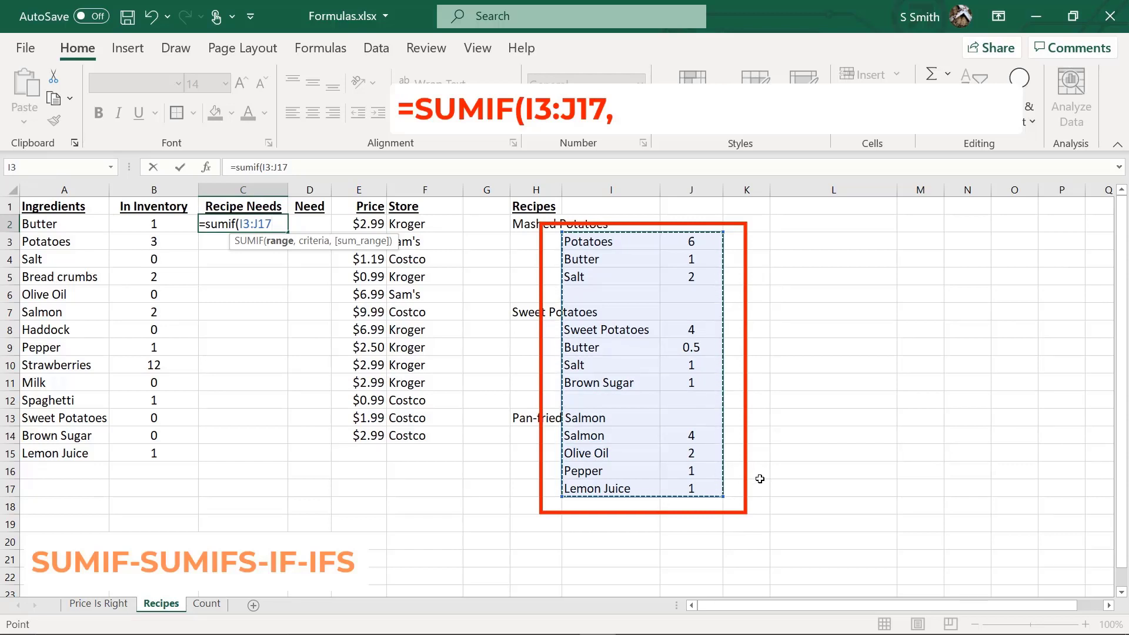
text(,)
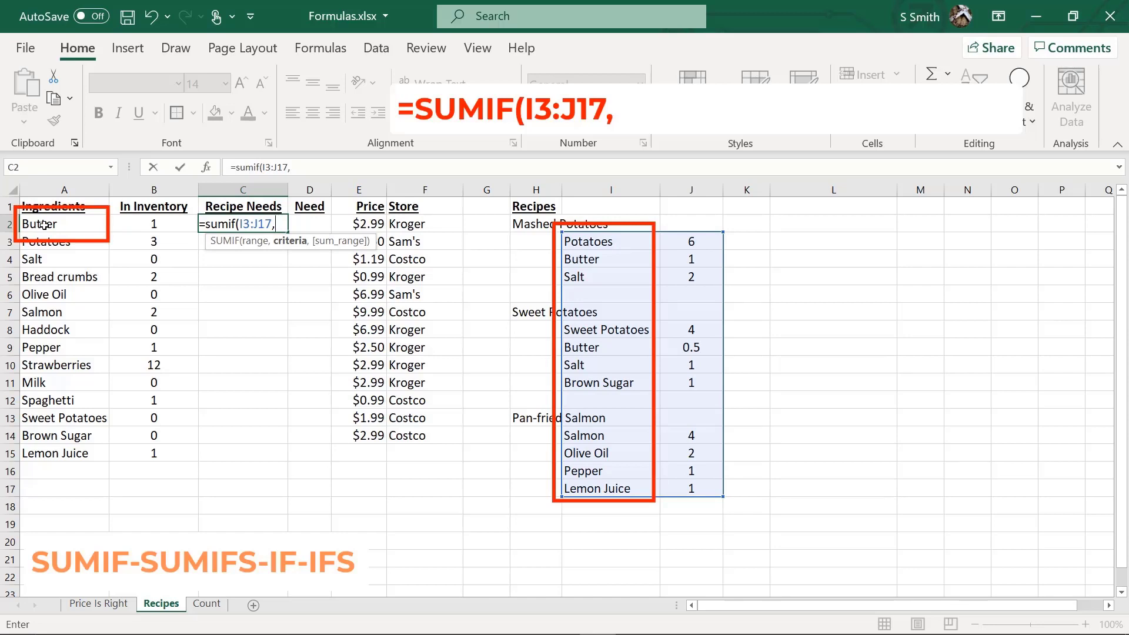
click(43, 225)
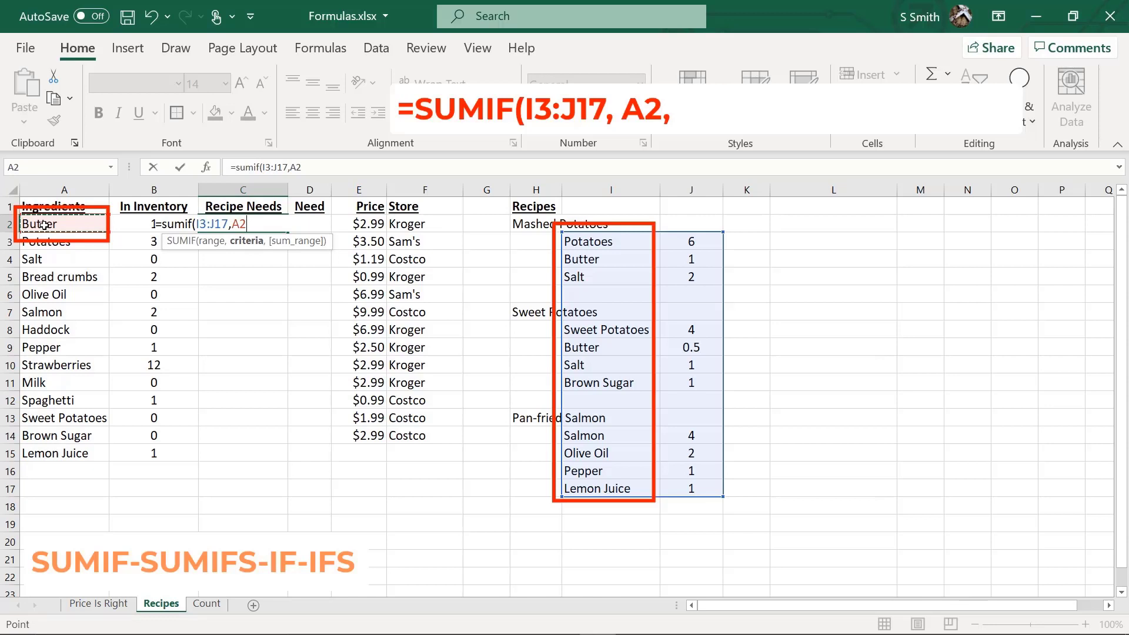
text(,)
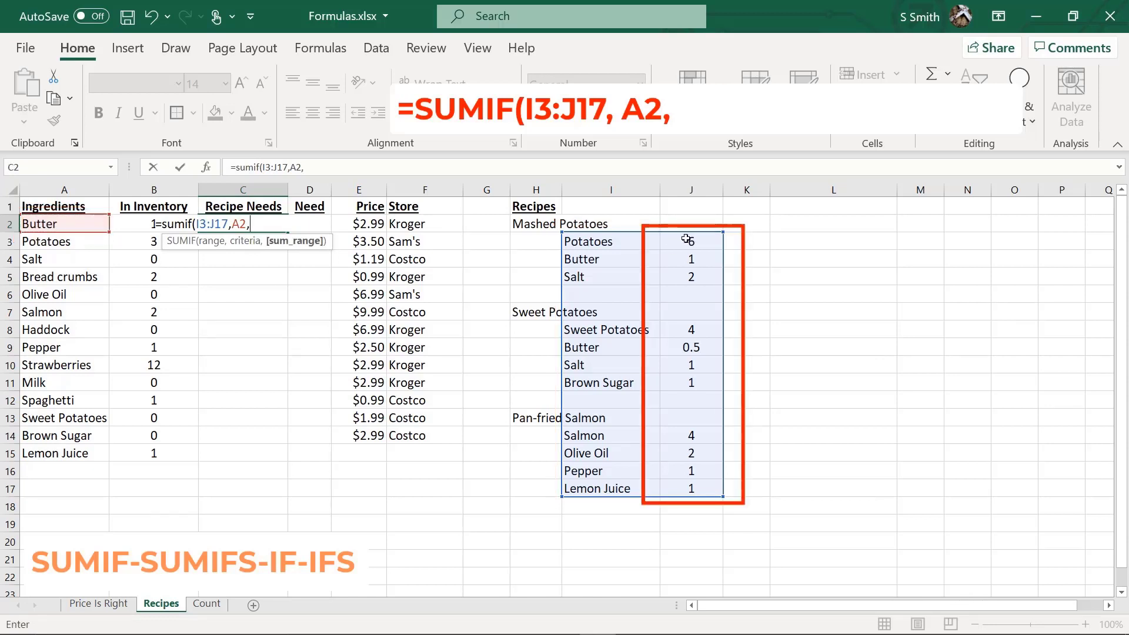
mouse_move(686, 239)
mouse_down()
mouse_move(665, 376)
mouse_move(668, 491)
mouse_up()
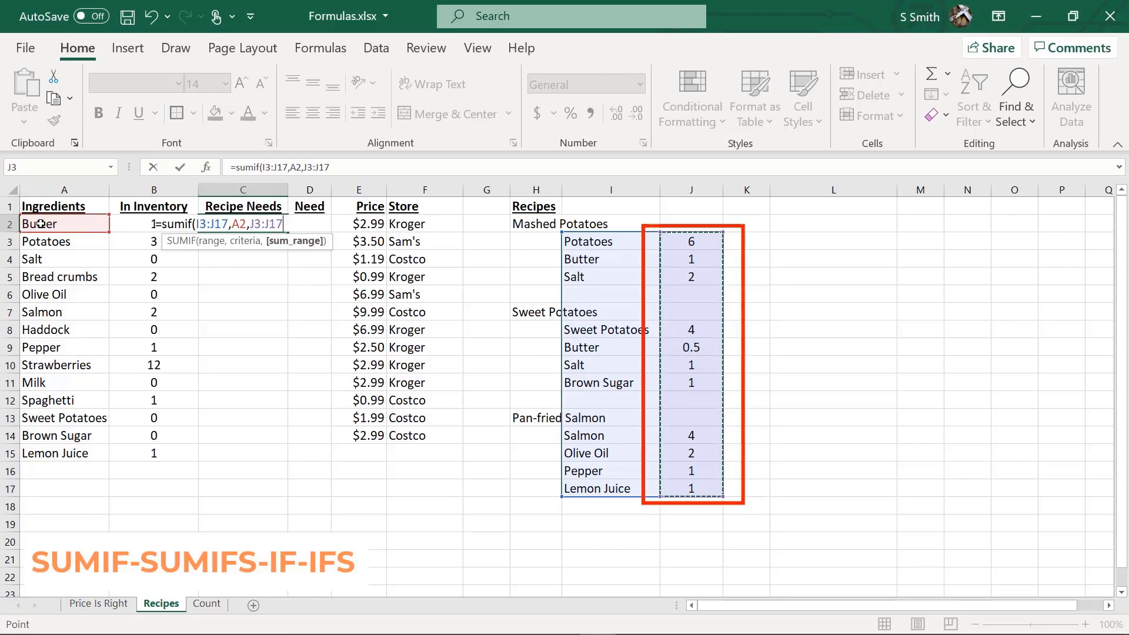
key(Return)
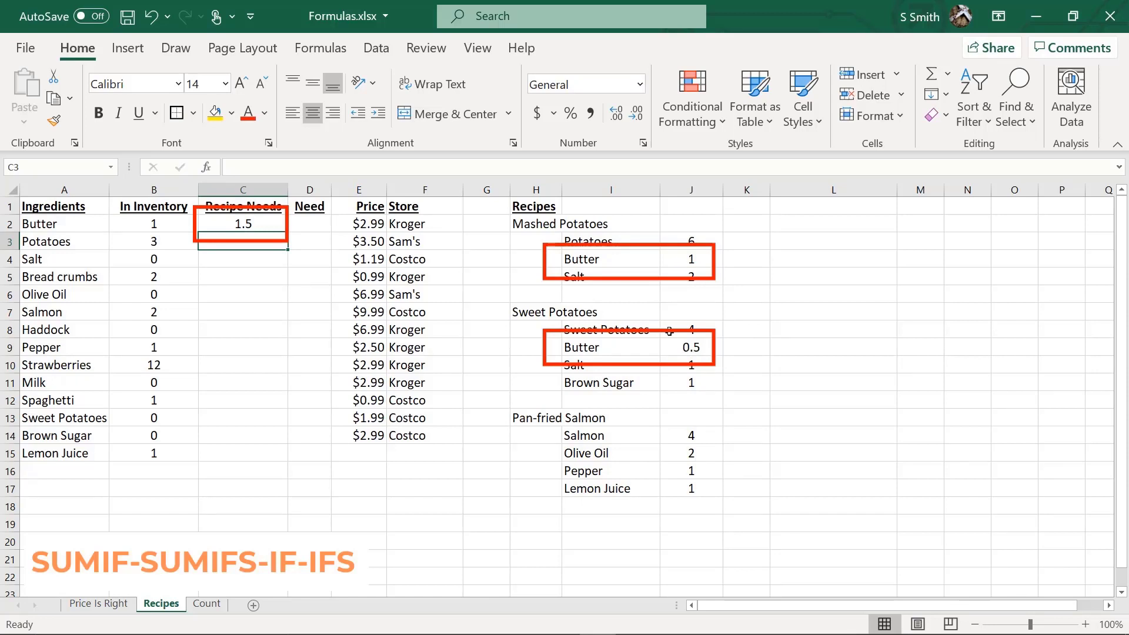
- Fill C2's Butter formula down to C3 and compare its 0 with J3's quantity
click(226, 221)
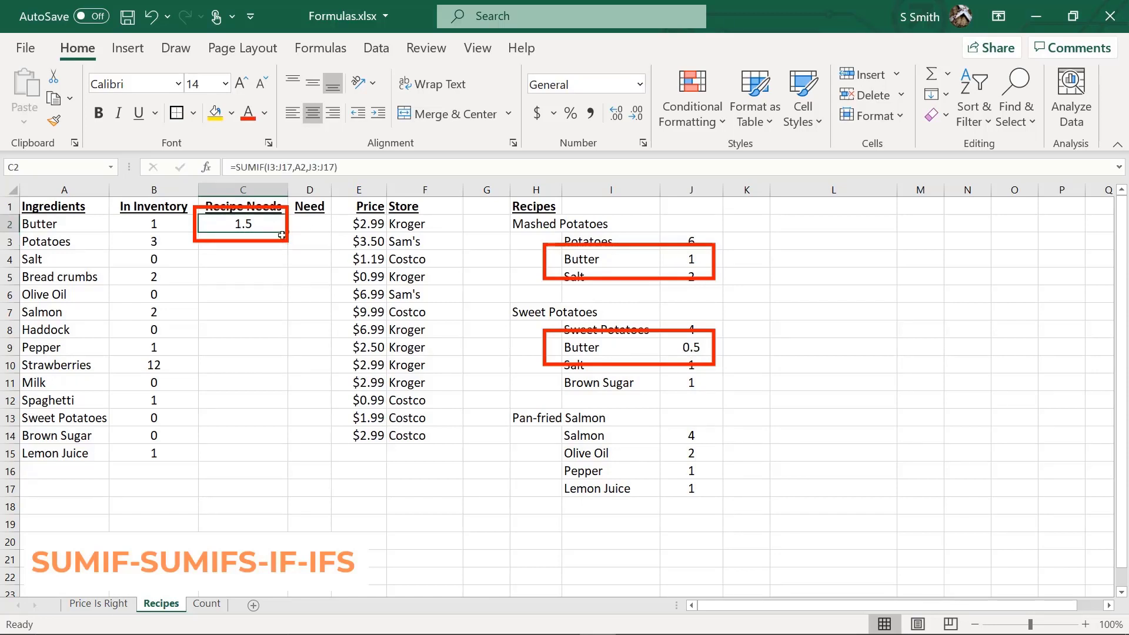
drag(288, 232, 283, 249)
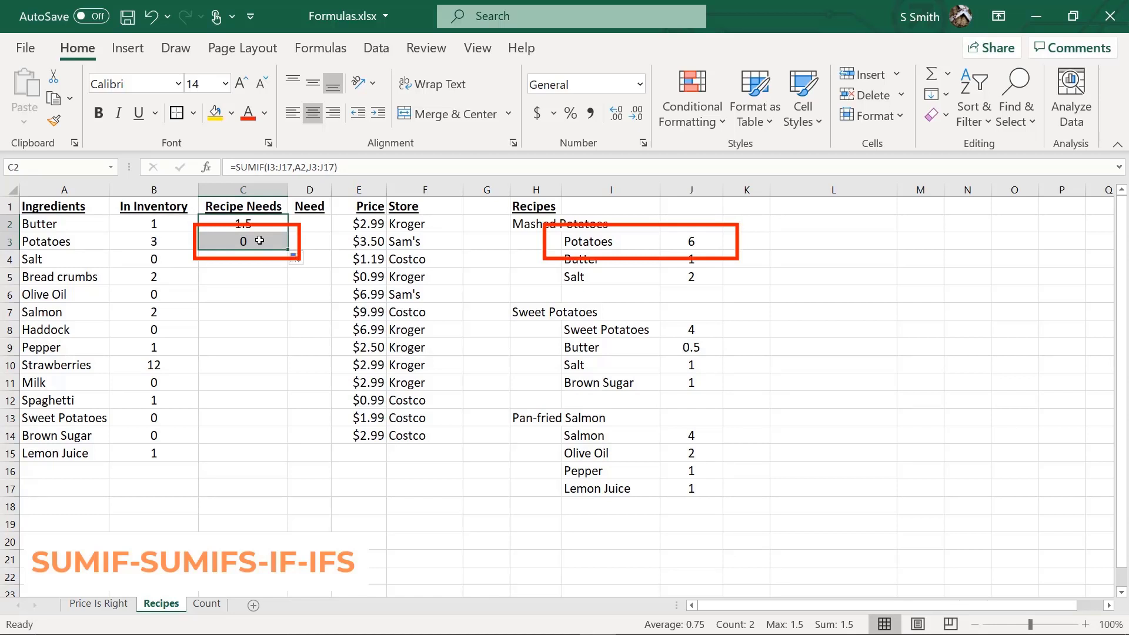
click(258, 241)
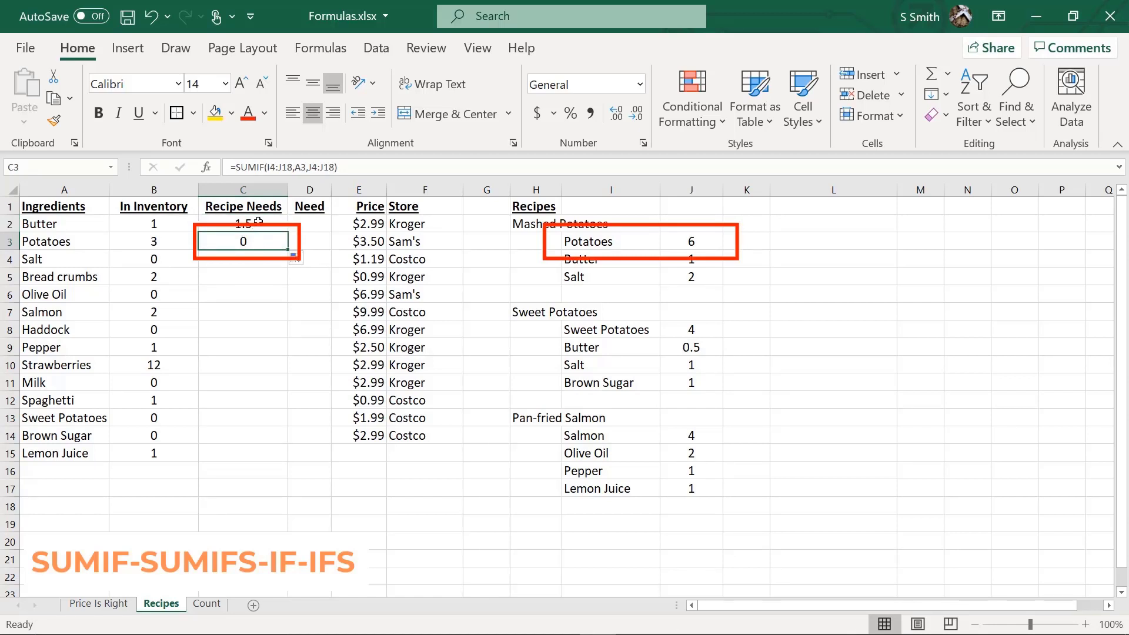
click(684, 241)
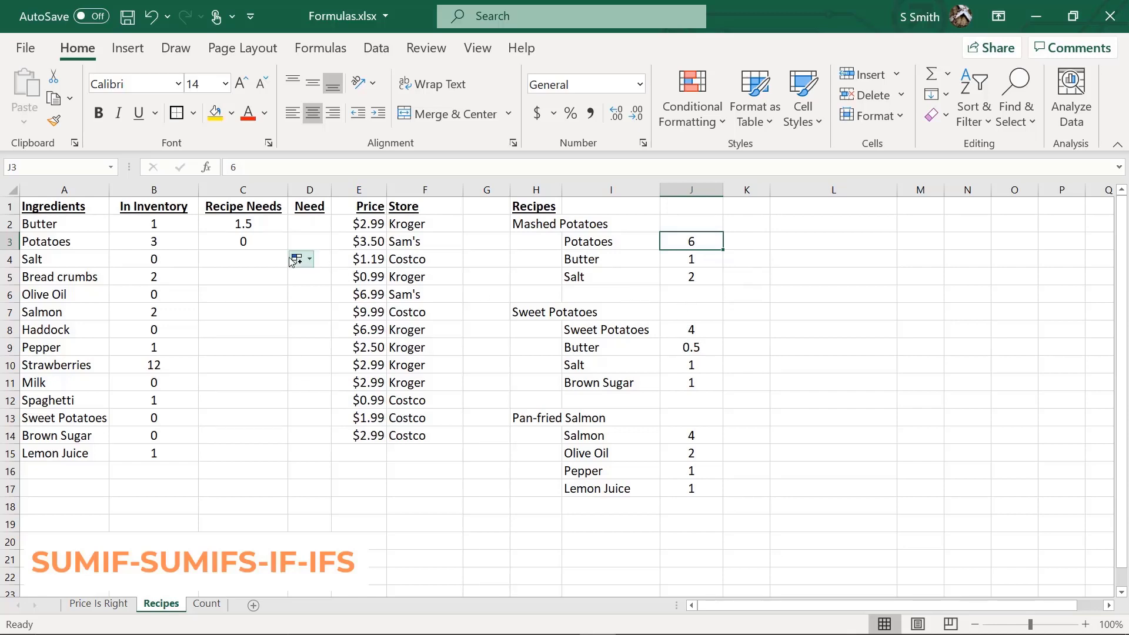
- Open C3's Potatoes SUMIF in the formula bar, revealing shifted ranges I4:J18 and J4:J18
click(259, 242)
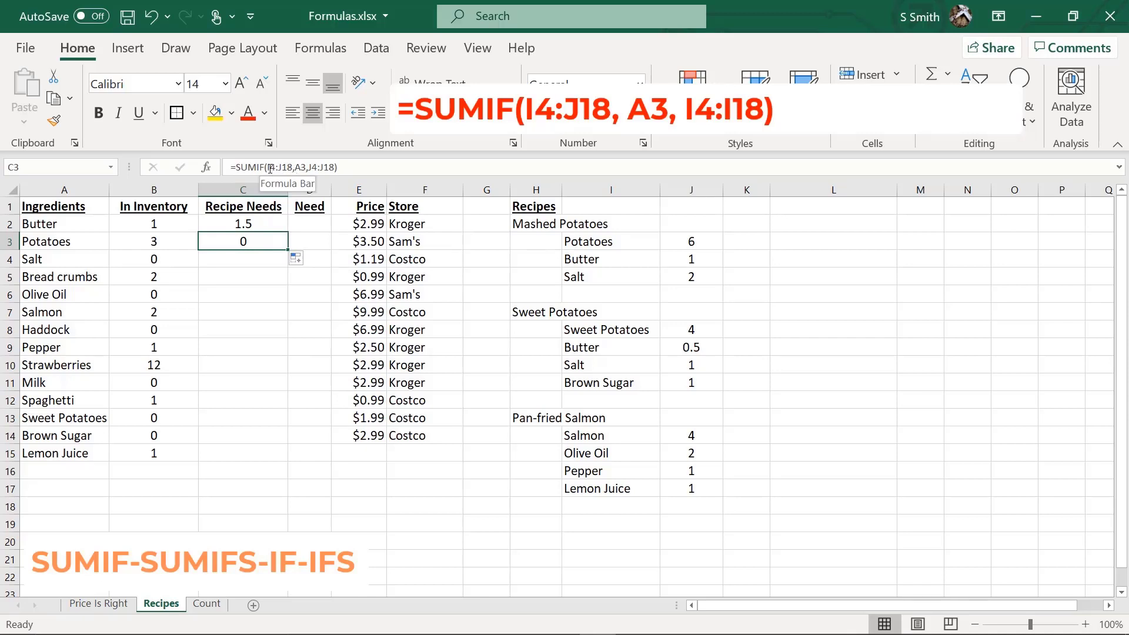
click(274, 167)
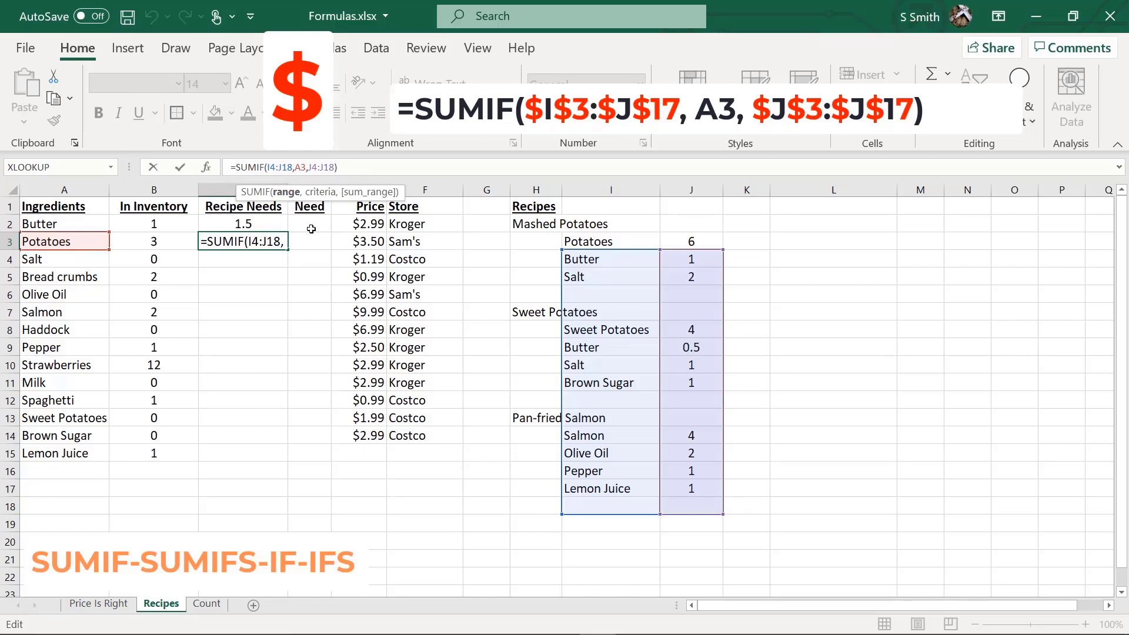
text($I)
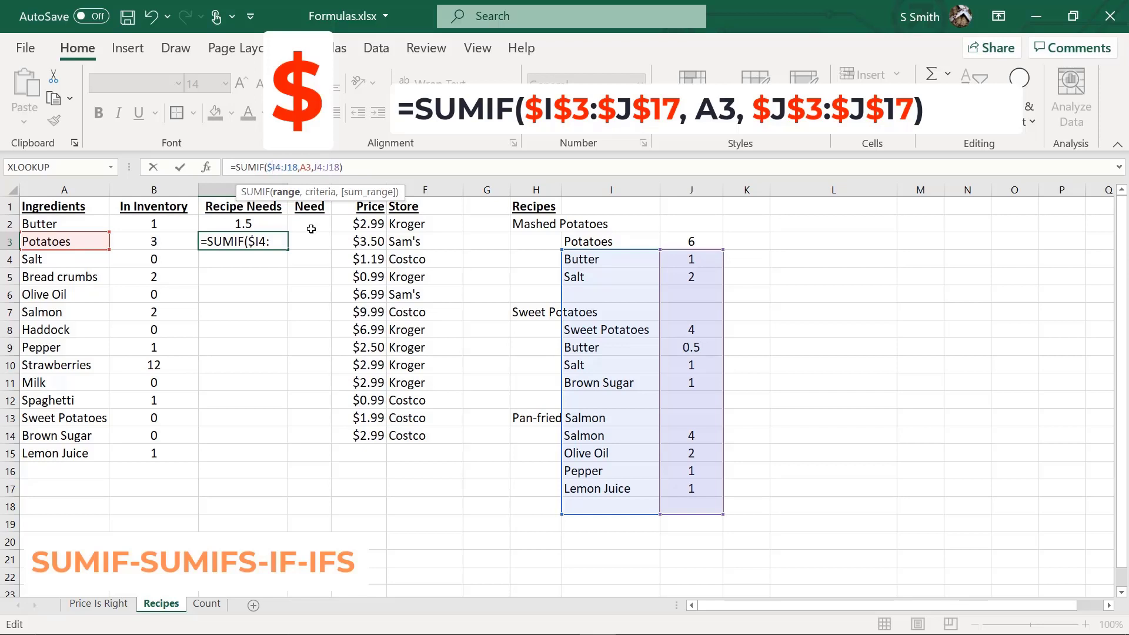
text($)
- Change C3 to =SUMIF($I$3:$J$17,A3,$J$3:$J$17), returning 6 for Potatoes
key(Delete)
text(3)
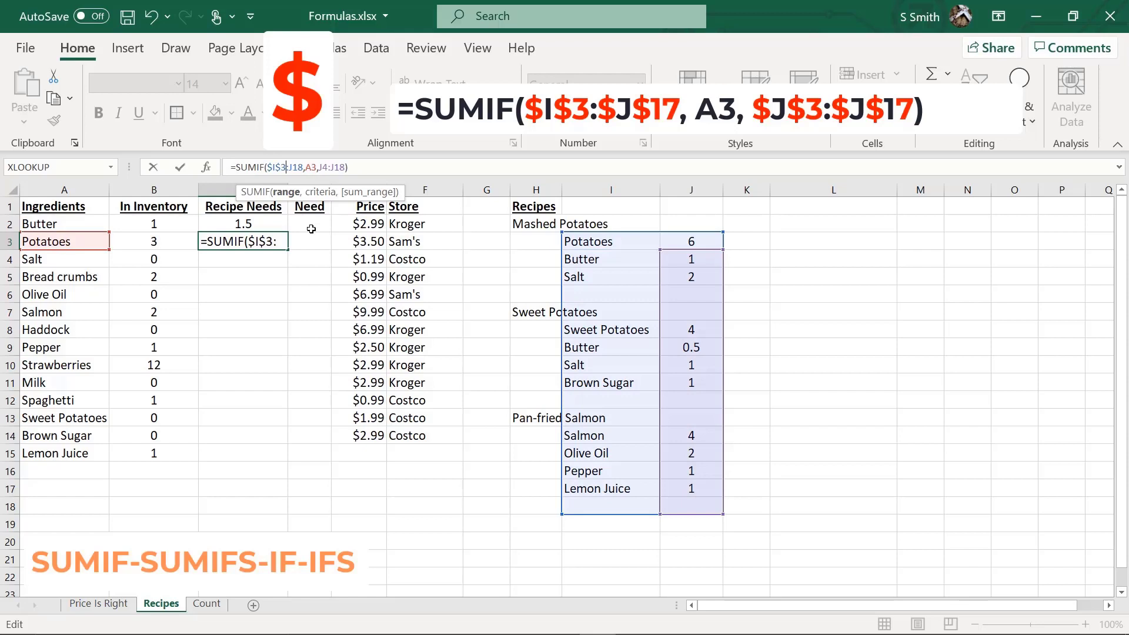
key(Right)
text($)
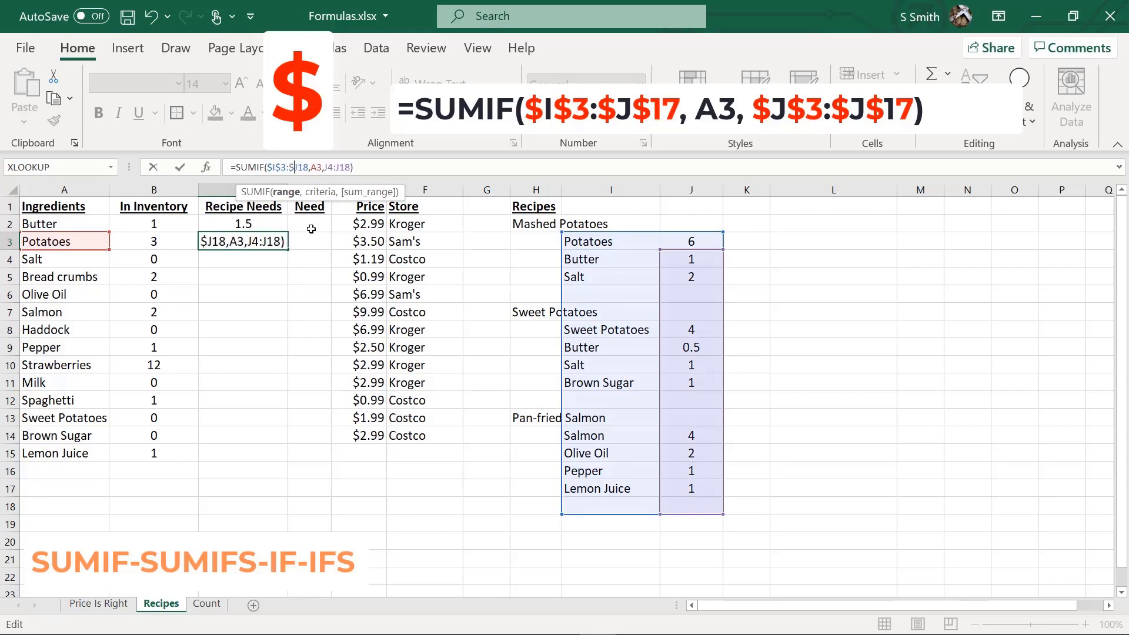
key(Right)
text($)
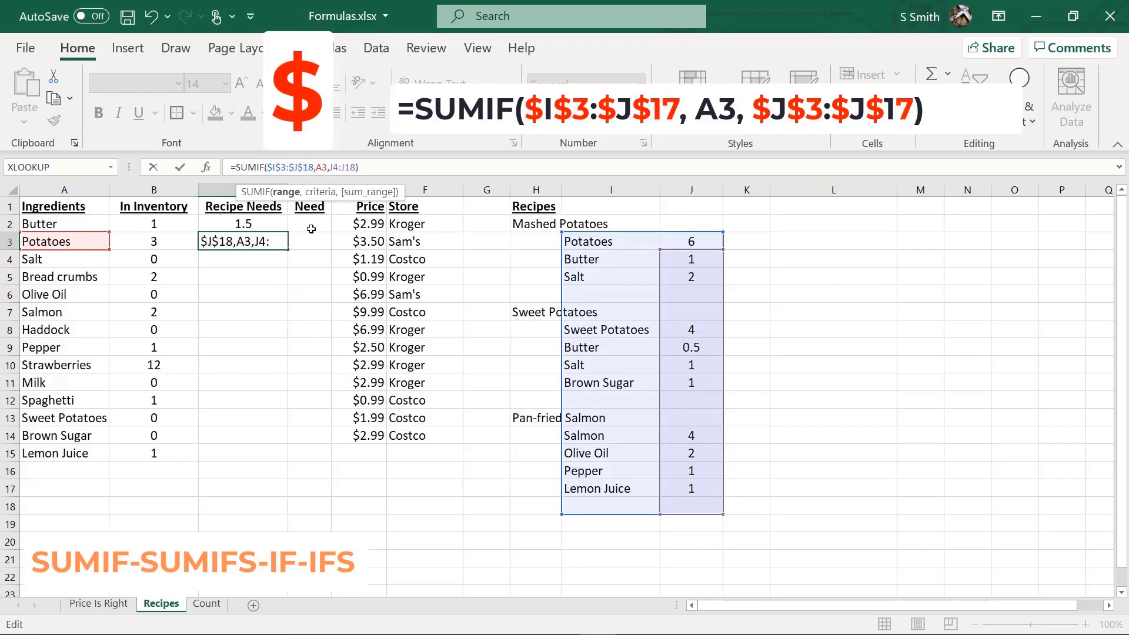
key(BackSpace)
text(7)
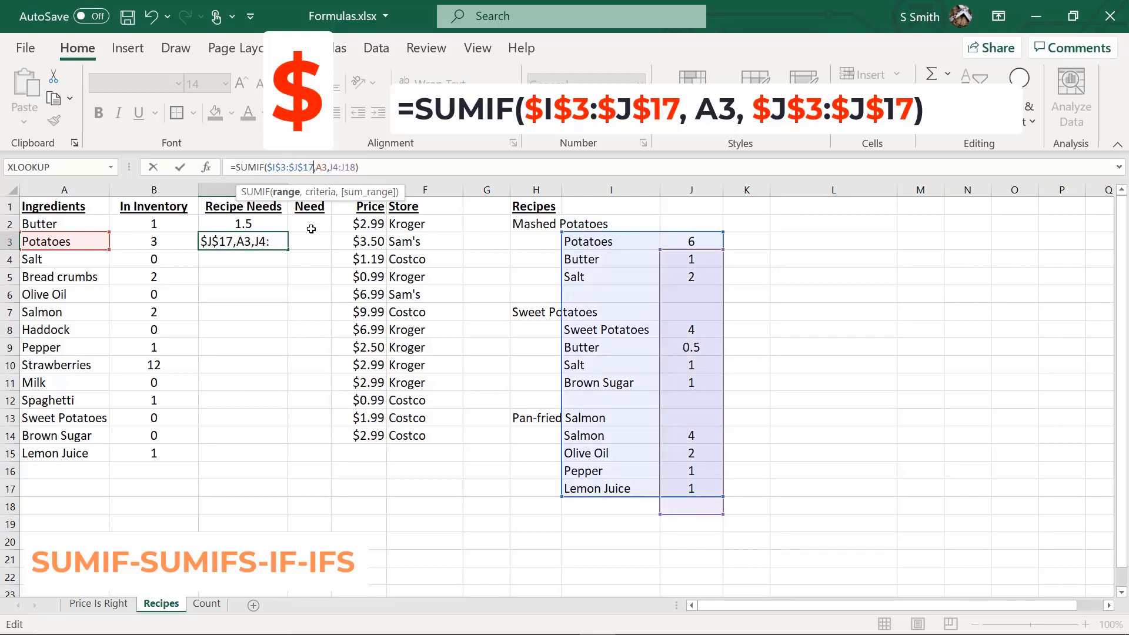
key(Right)
key(Right)
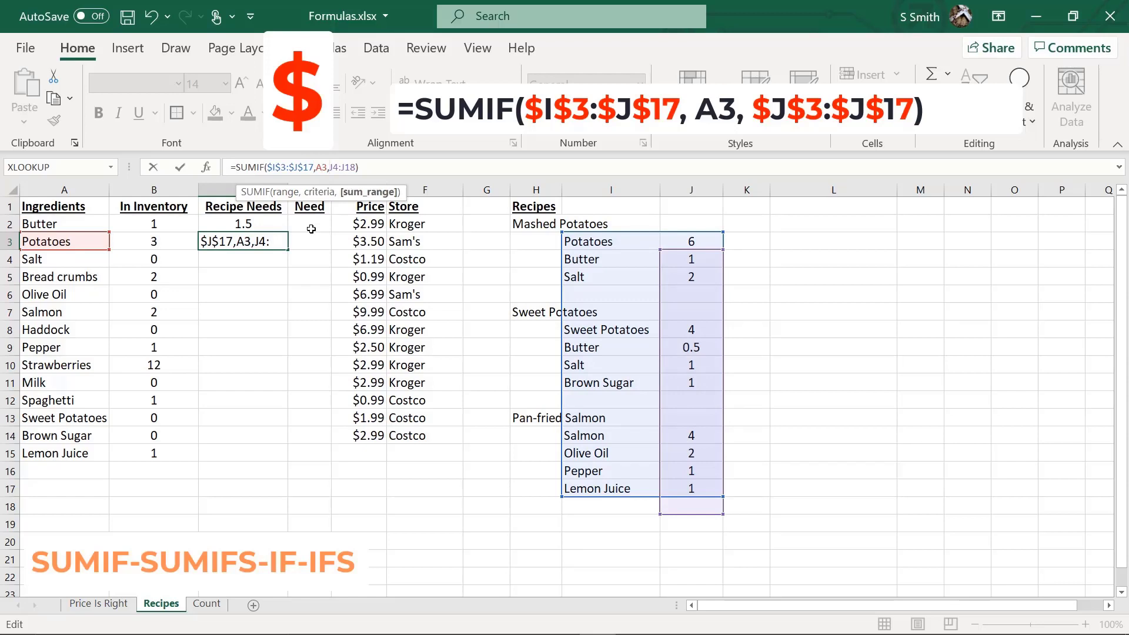
text($I)
text($)
key(BackSpace)
text(3)
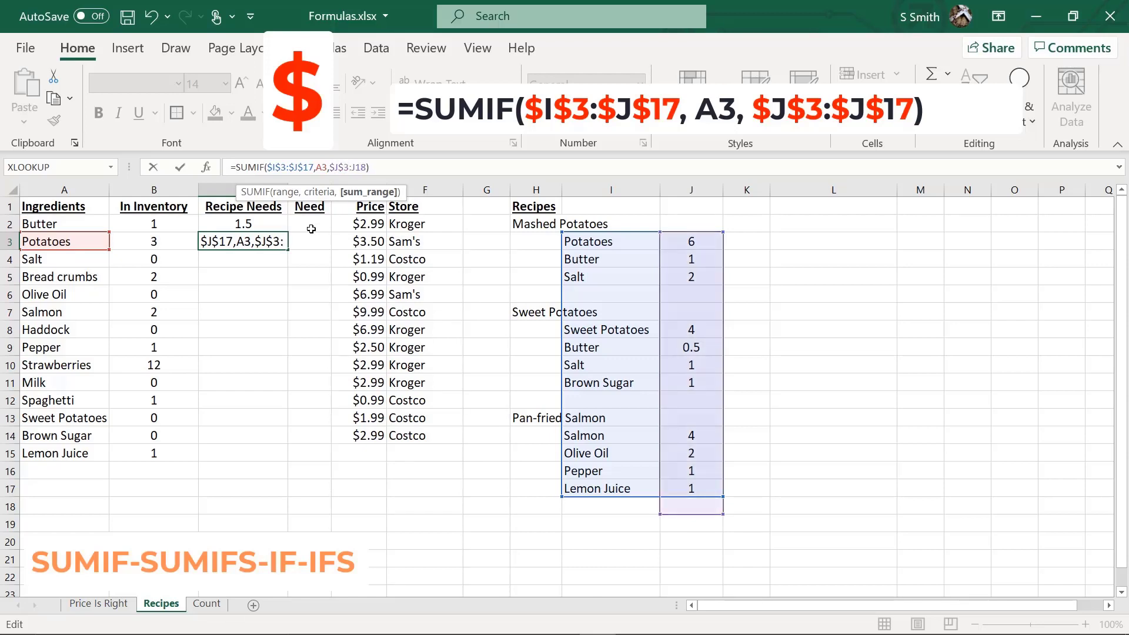
key(Right)
text($I)
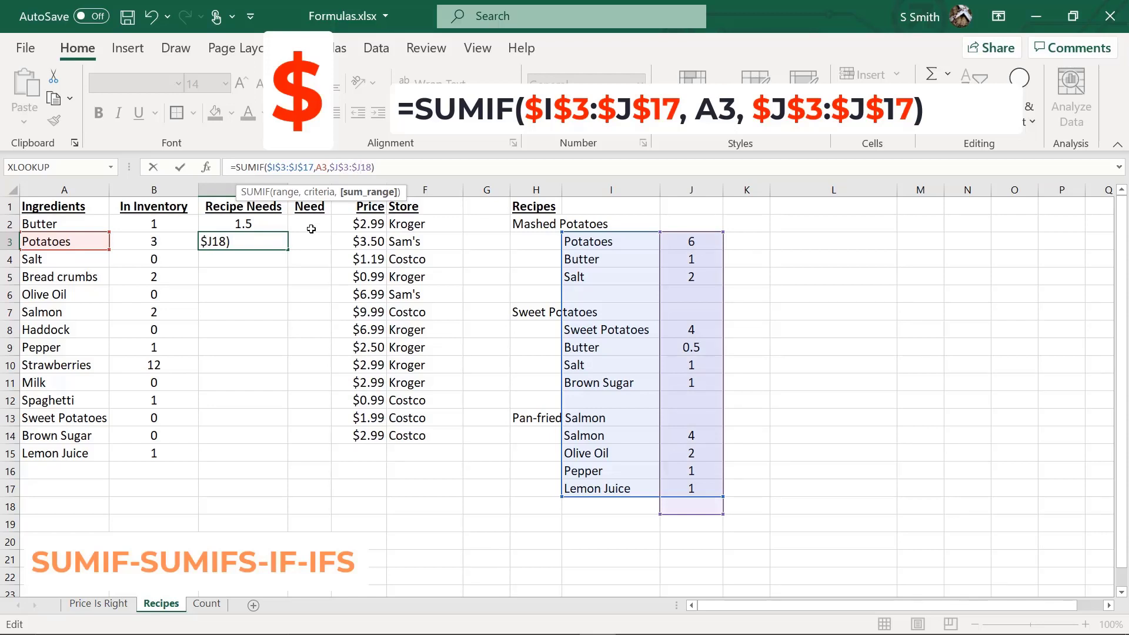
text($)
key(BackSpace)
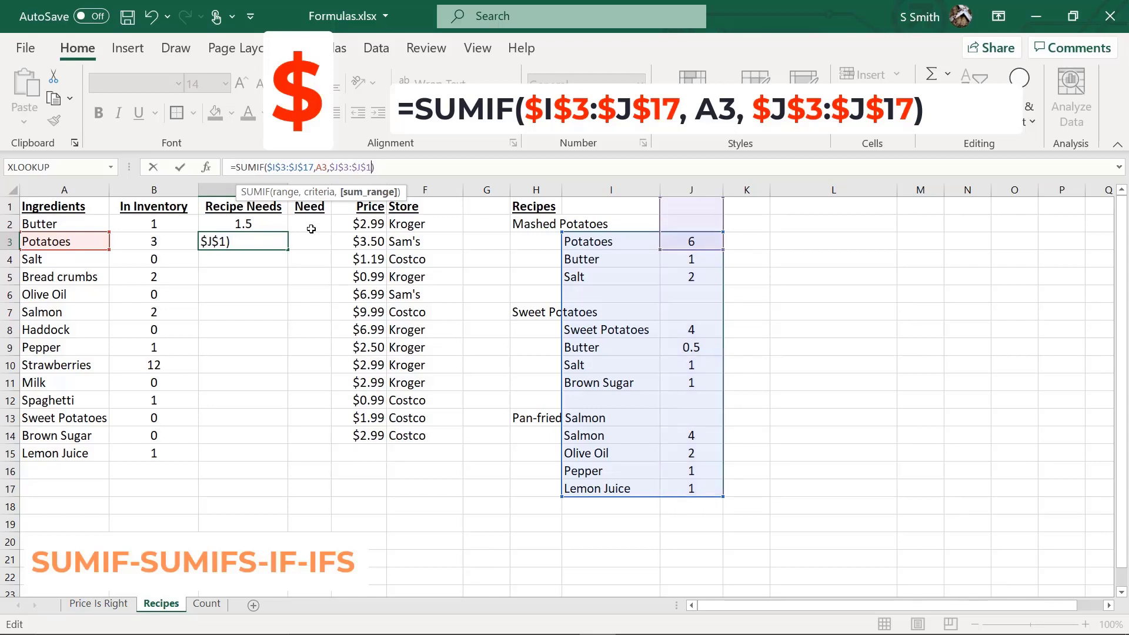
text(7)
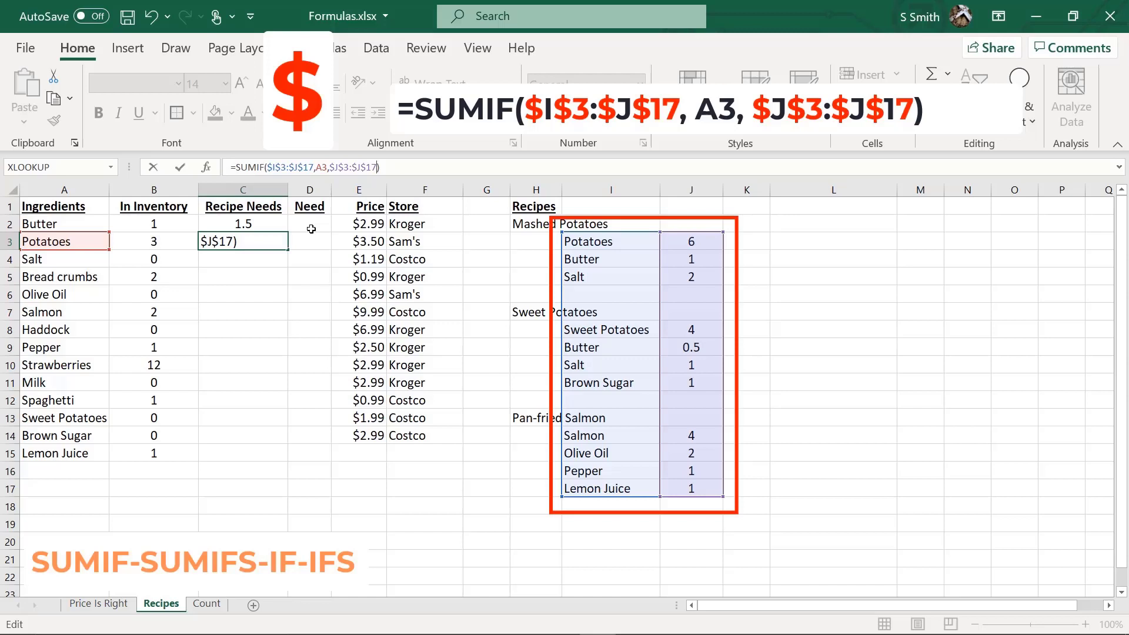
key(Return)
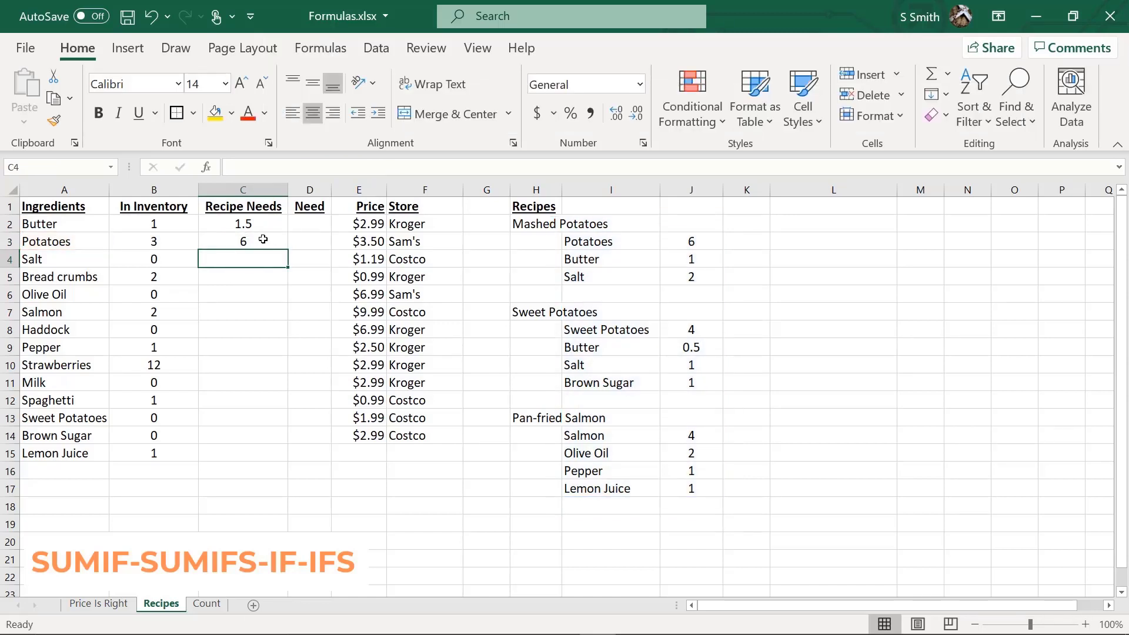
- Fill the Potatoes formula down to C15 and check the Salt and Bread crumbs results
click(263, 239)
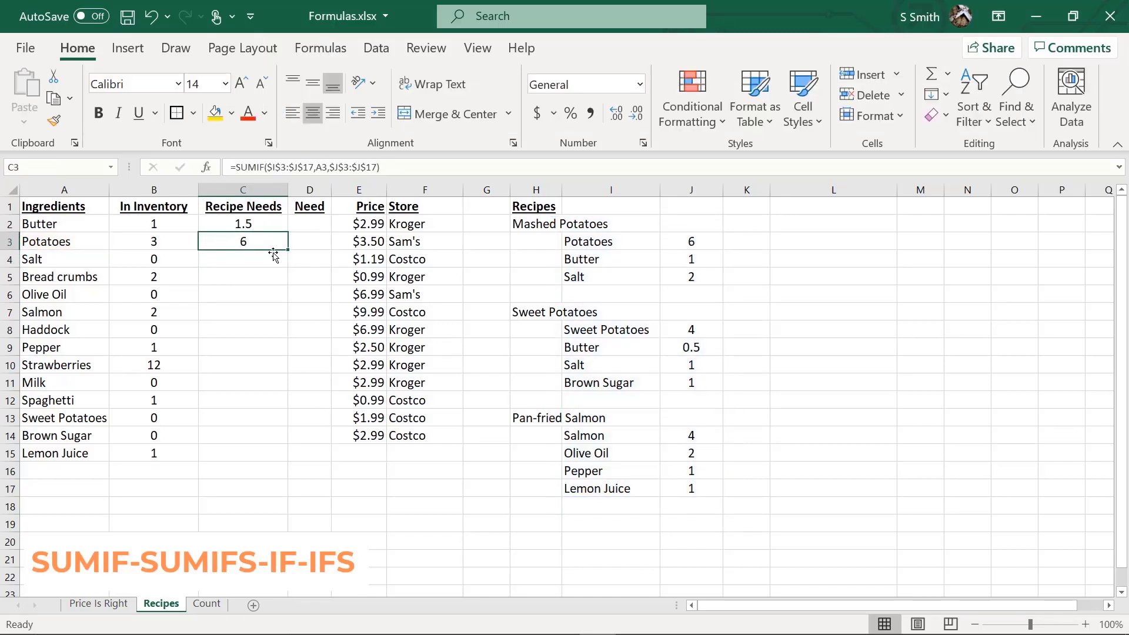
drag(287, 247, 269, 462)
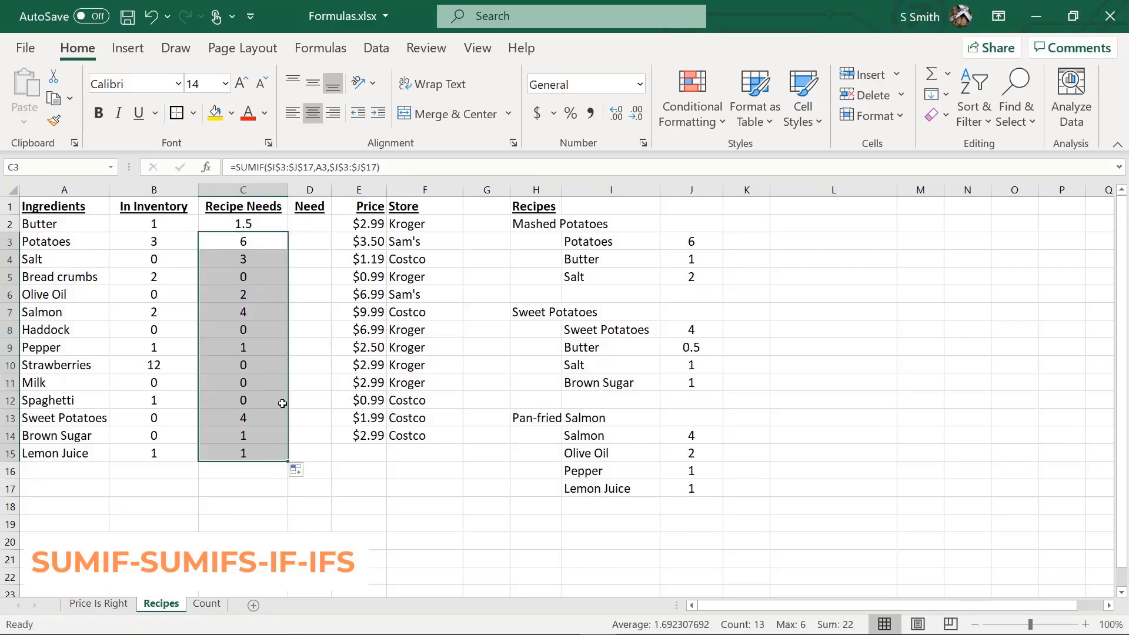
click(246, 259)
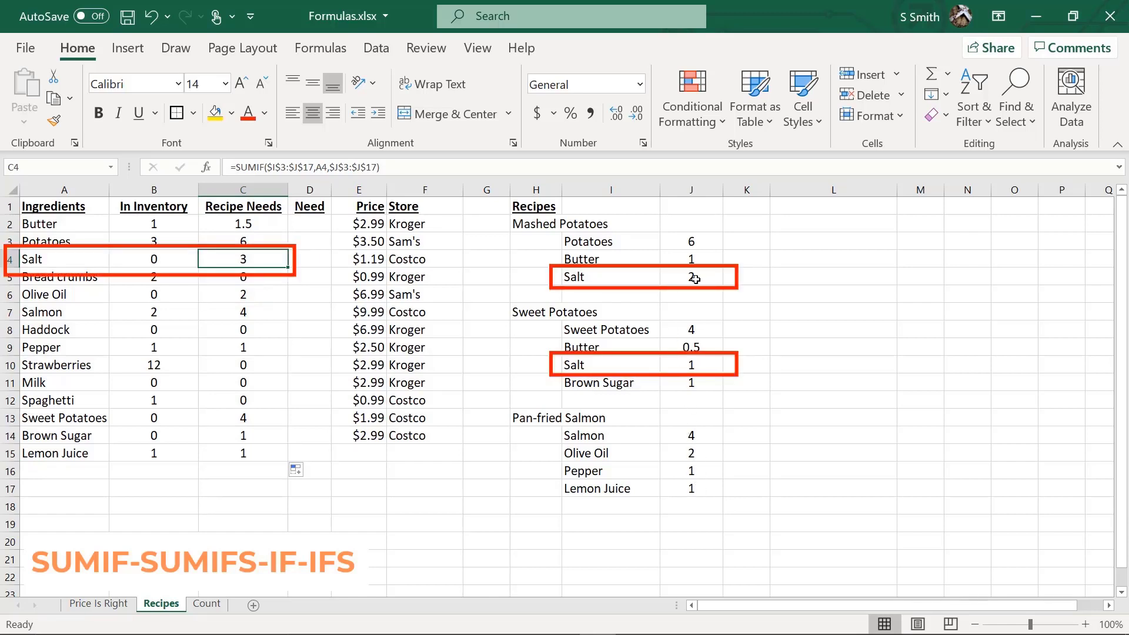
click(214, 279)
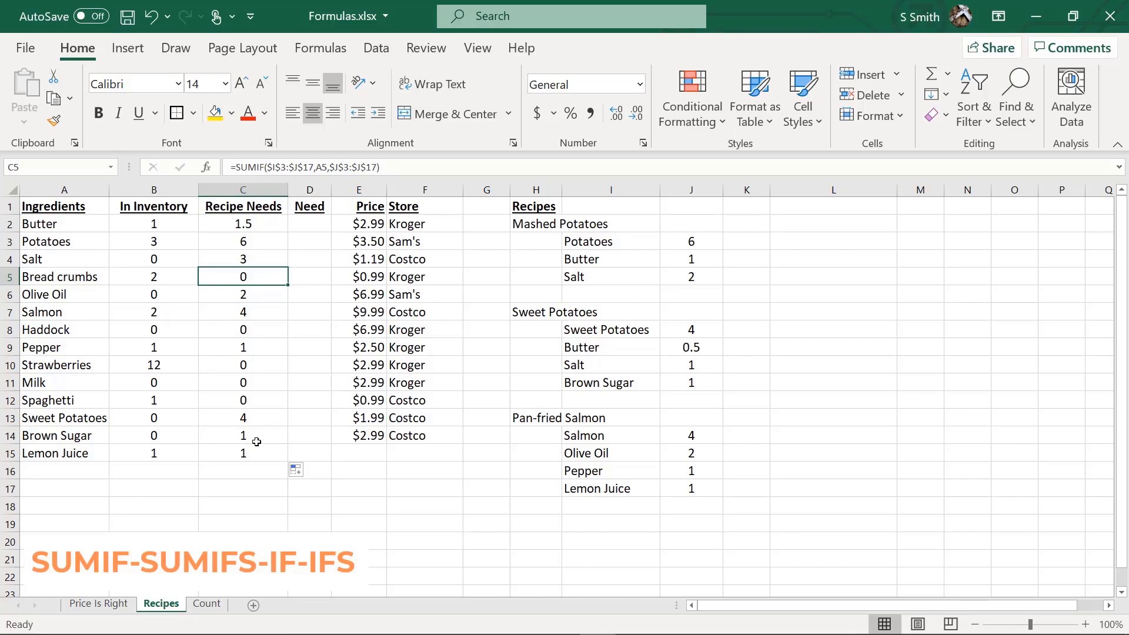
click(312, 224)
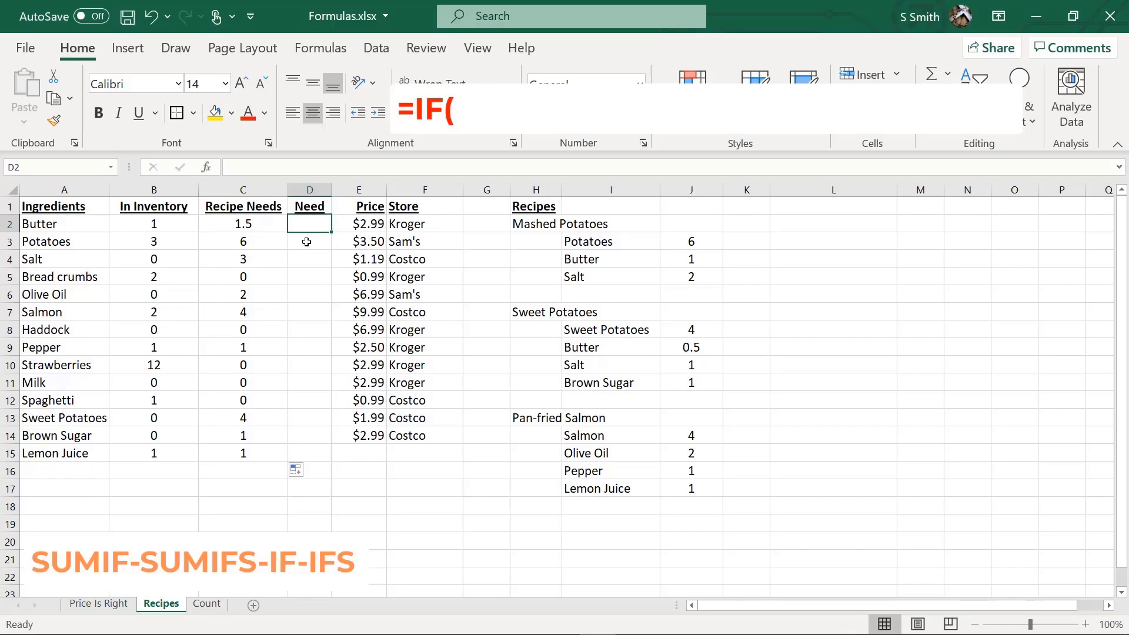
text(=if)
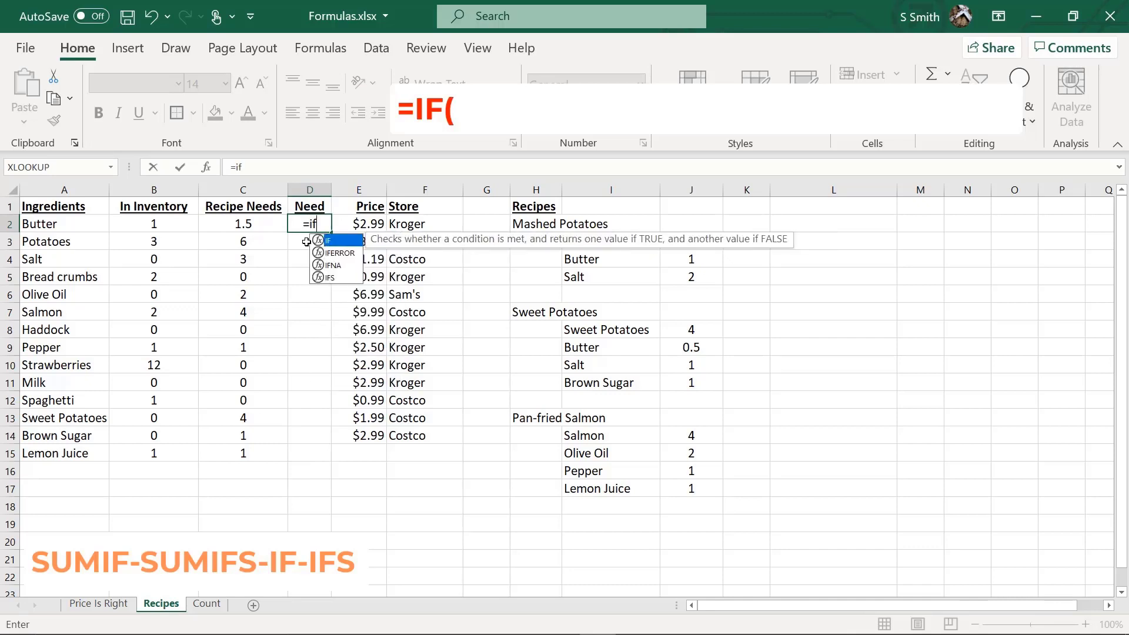
text(()
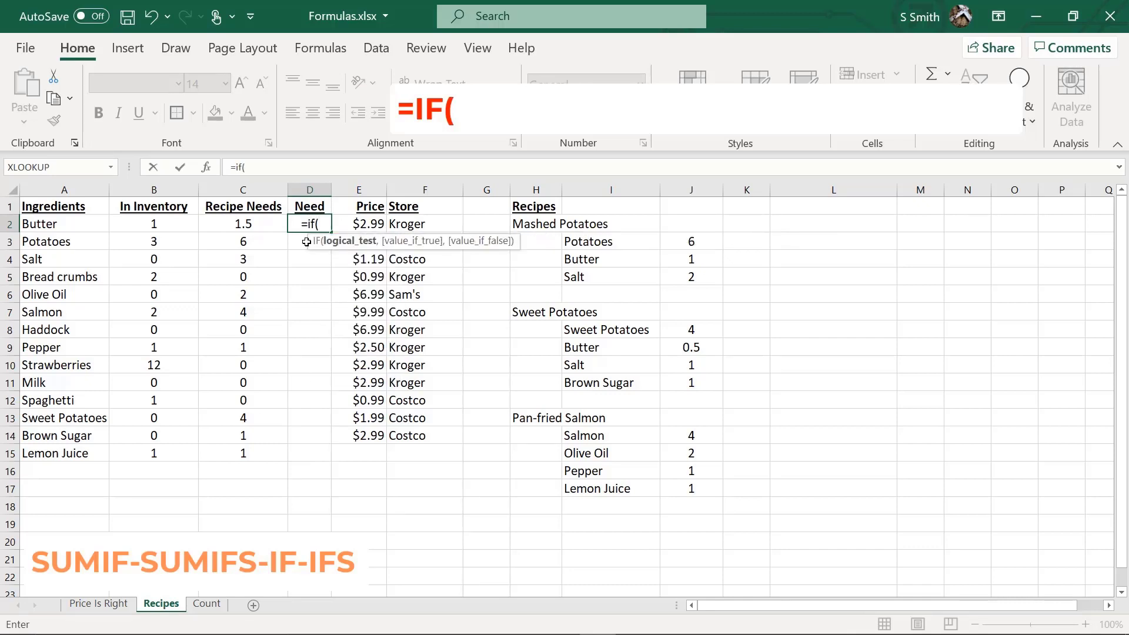
- Enter =IF(C2-B2>0,"X","") in D2, which shows X for Butter
click(220, 224)
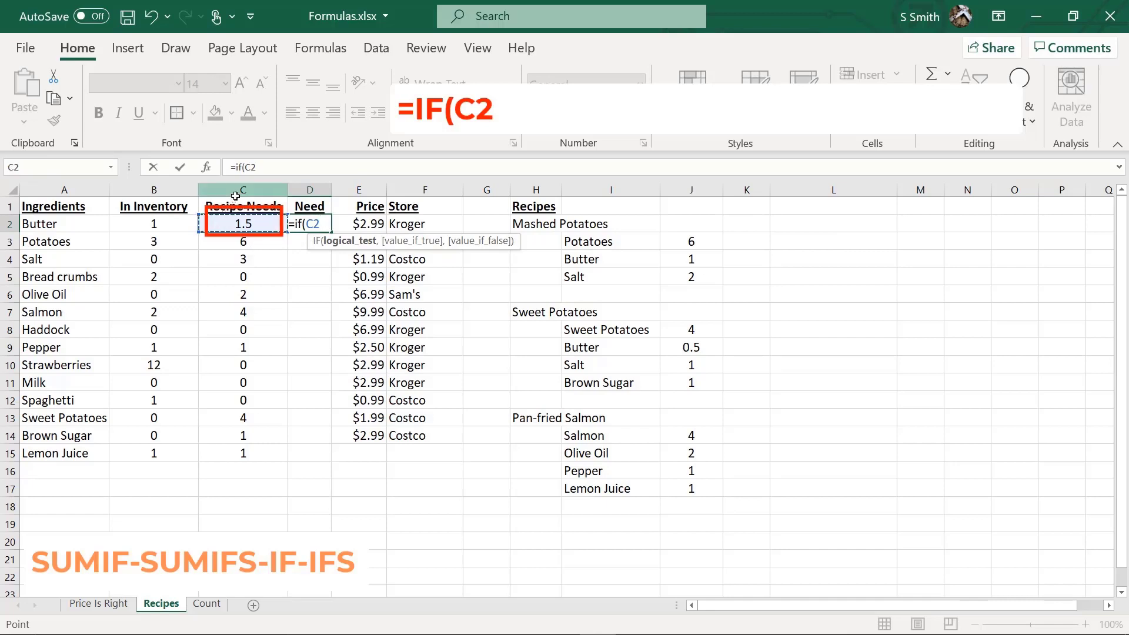
text(-)
click(162, 224)
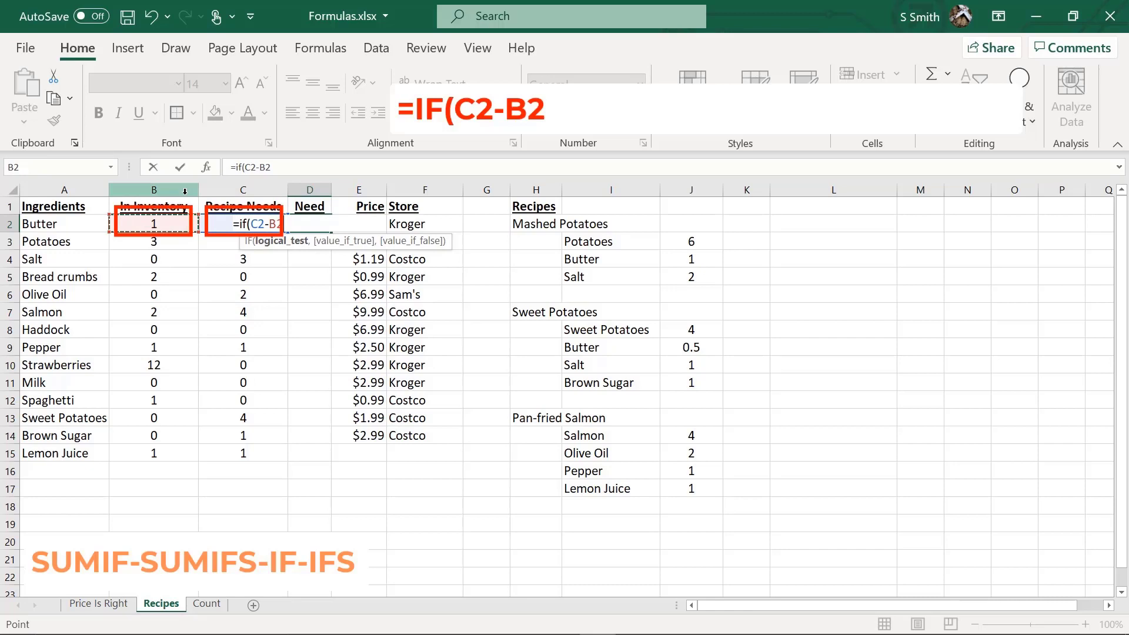
text(>0)
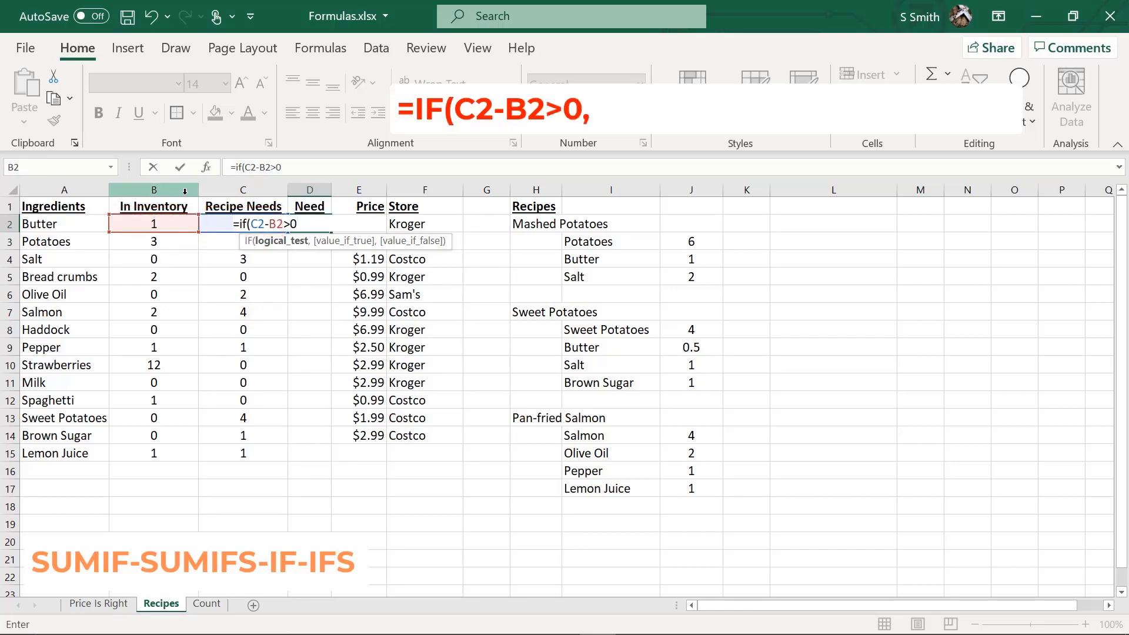
text(,)
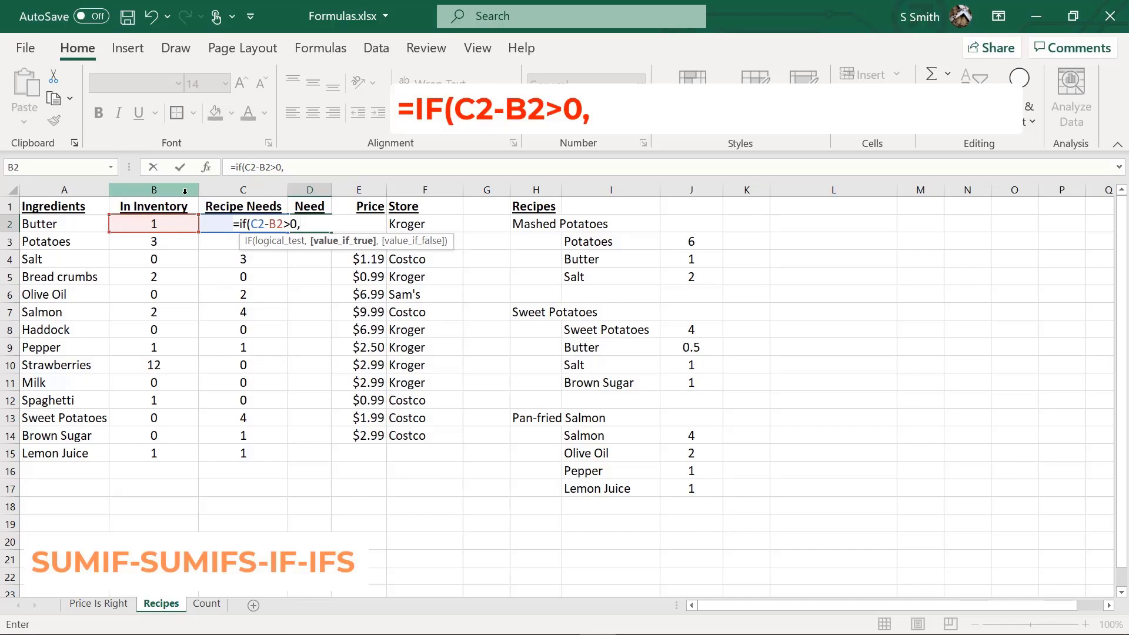
text("X")
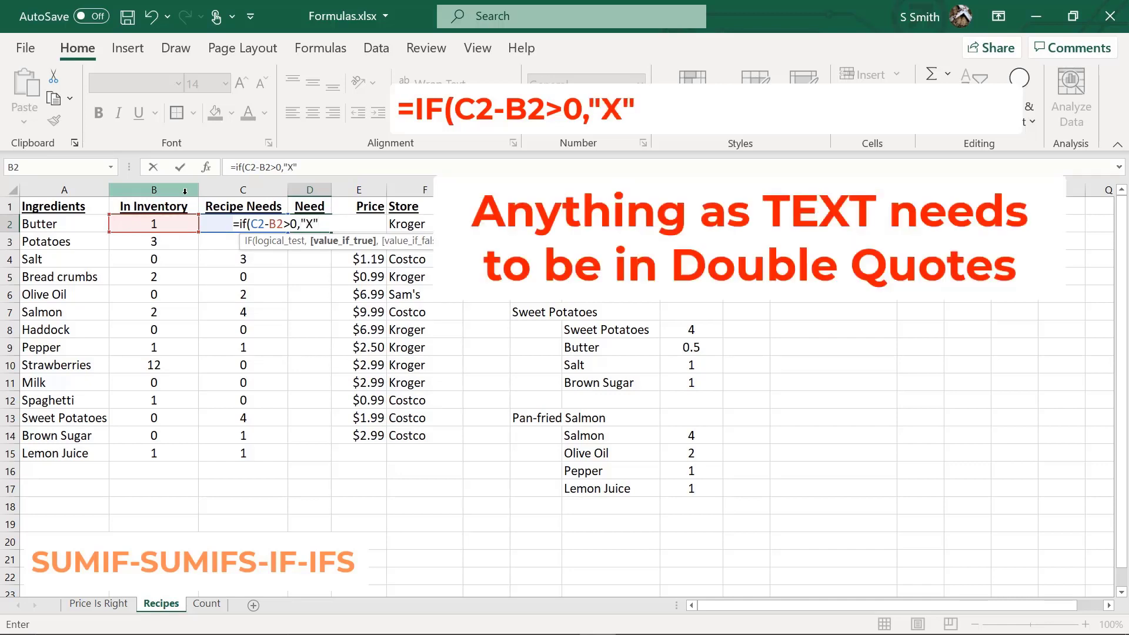
text(,)
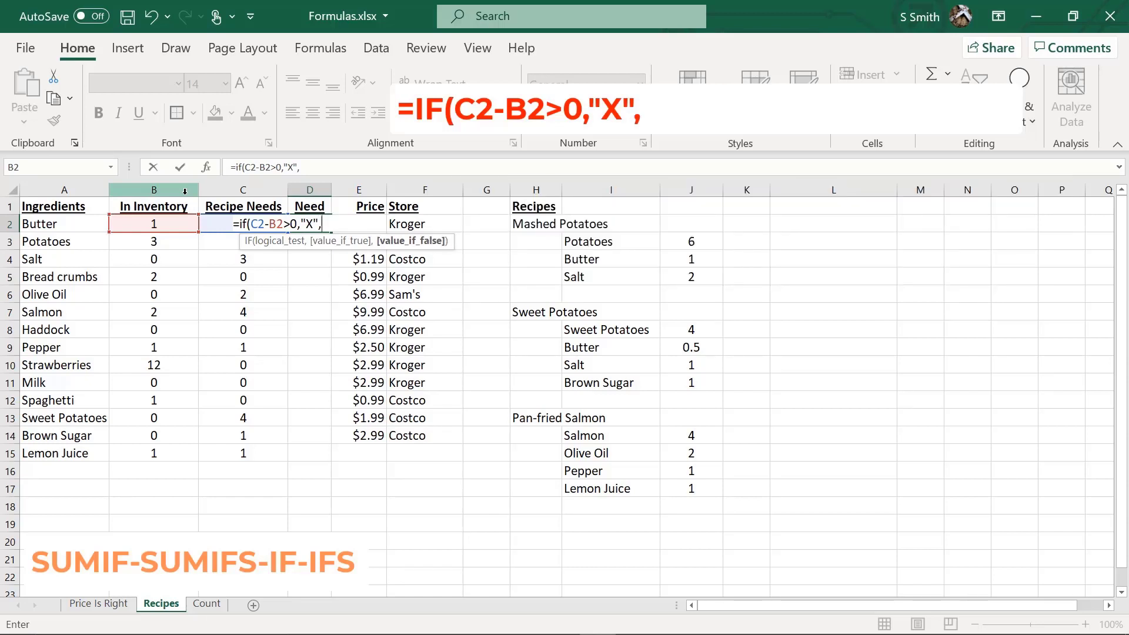
text("")
key(Return)
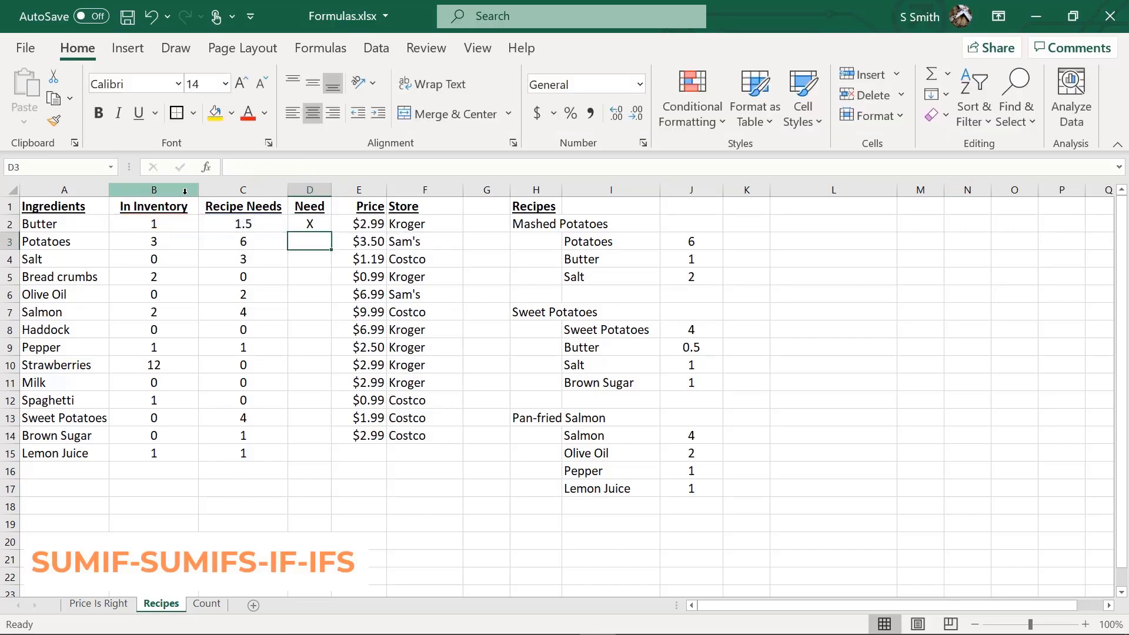
- Fill D2's IF formula down to D15, marking Potatoes, Salt, Salmon and others with X
click(319, 225)
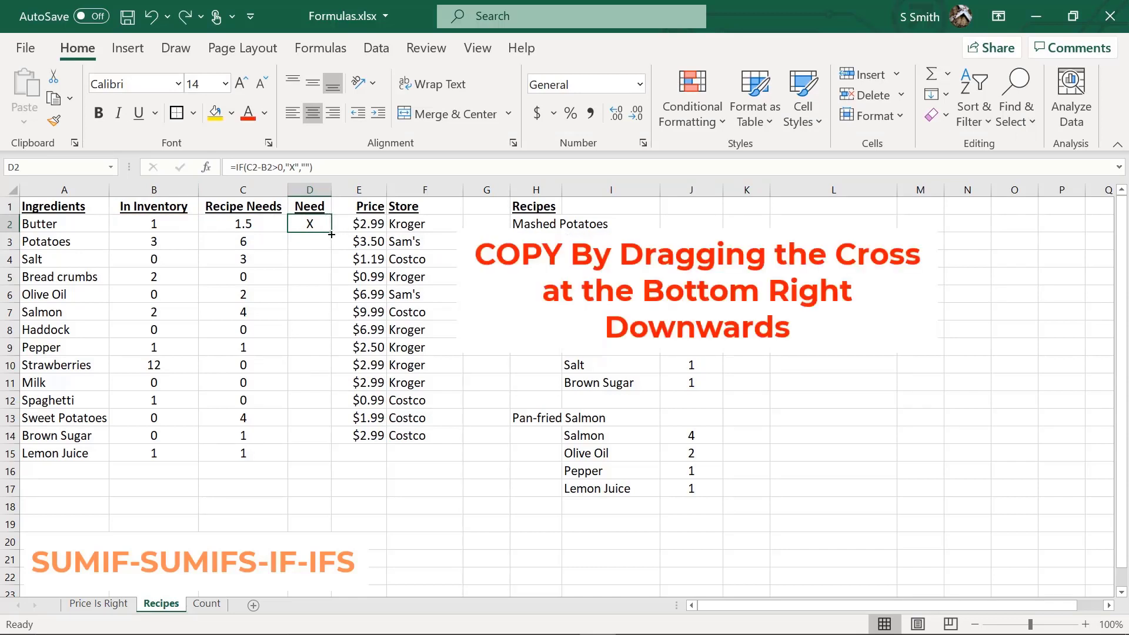
drag(332, 234, 300, 459)
text($0.99)
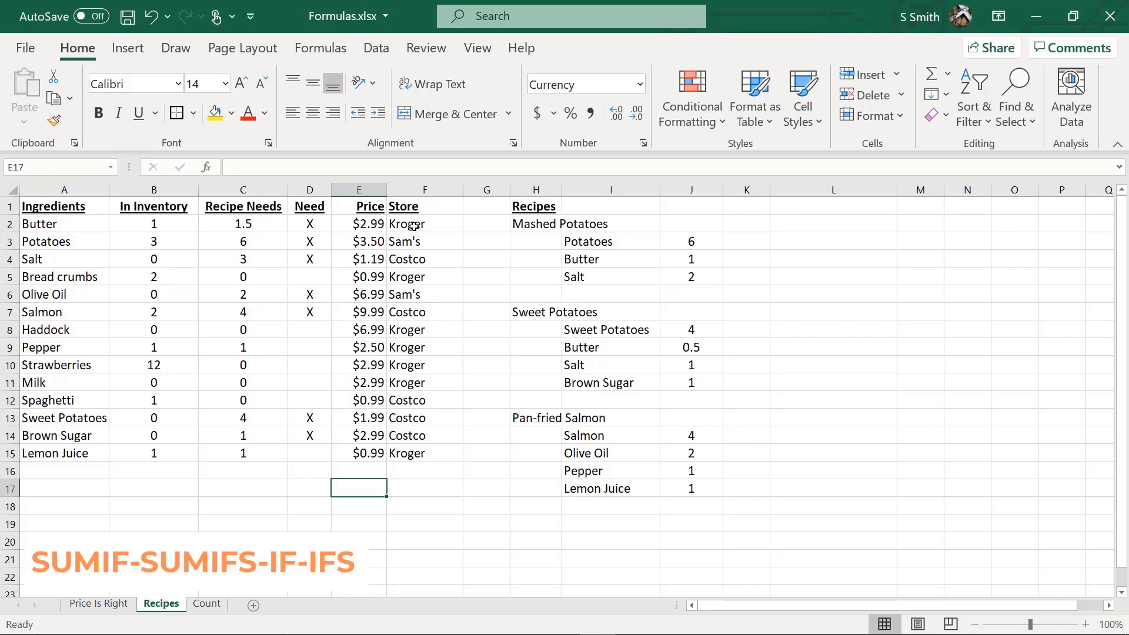
text(=sum)
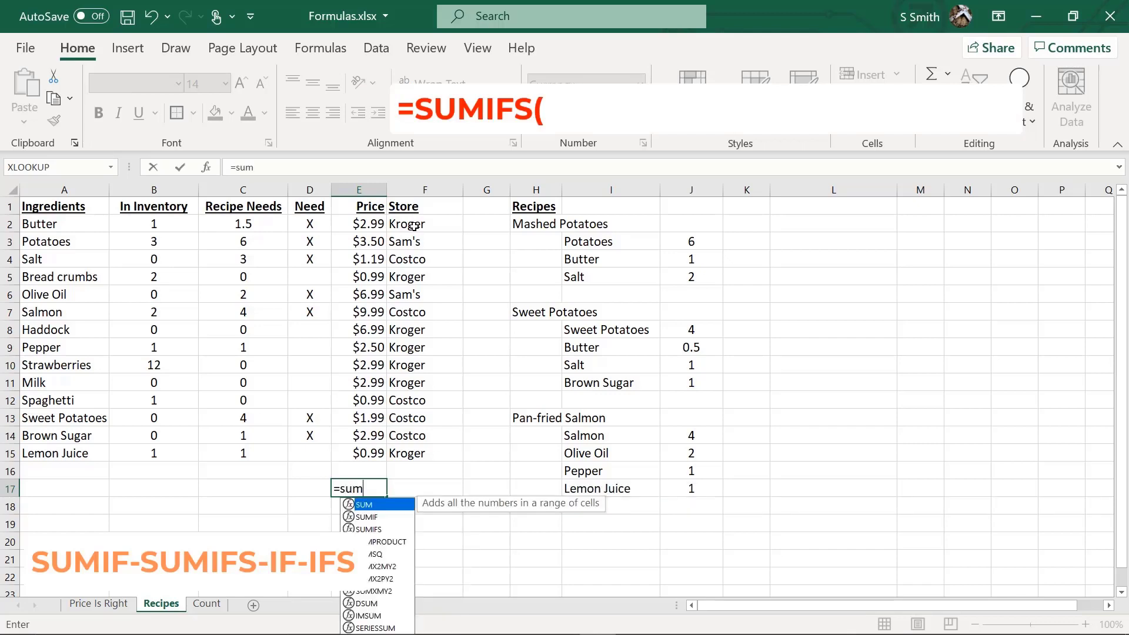
text(ifs)
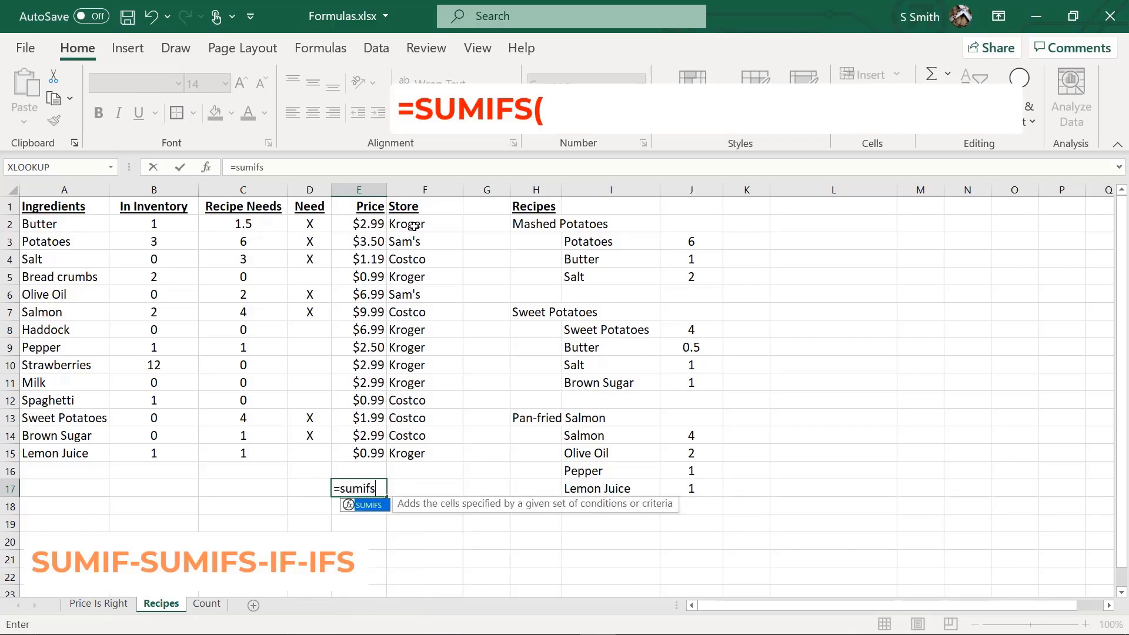
text(()
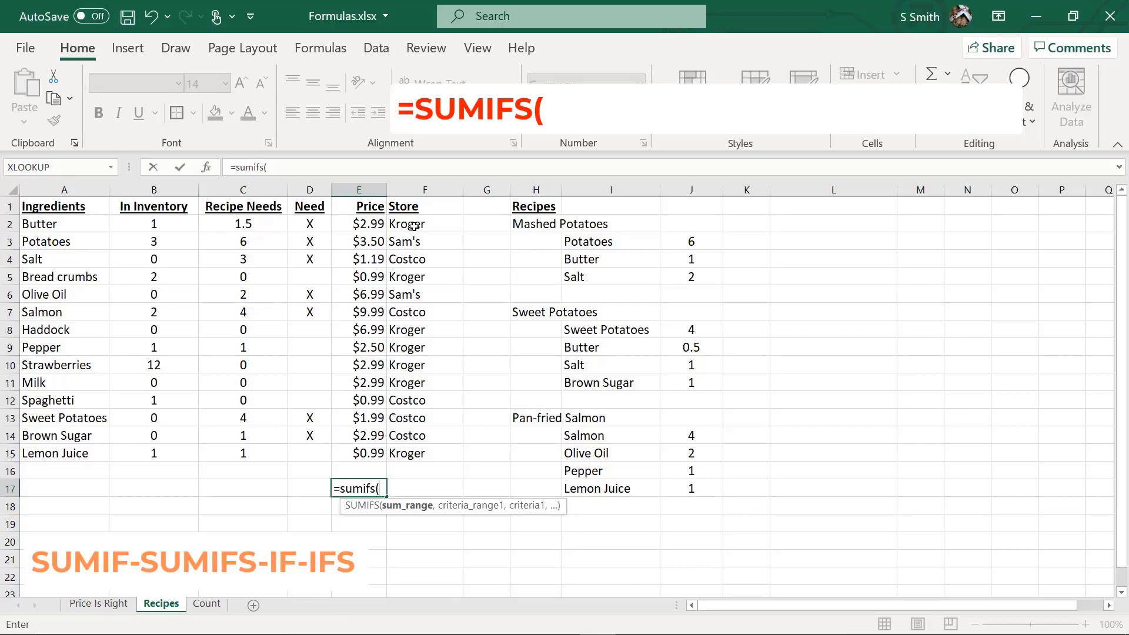
- Enter =SUMIFS(E2:E15,D2:D15,"X",F2:F15,"Kroger") in E17, giving $2.99
drag(353, 223, 338, 452)
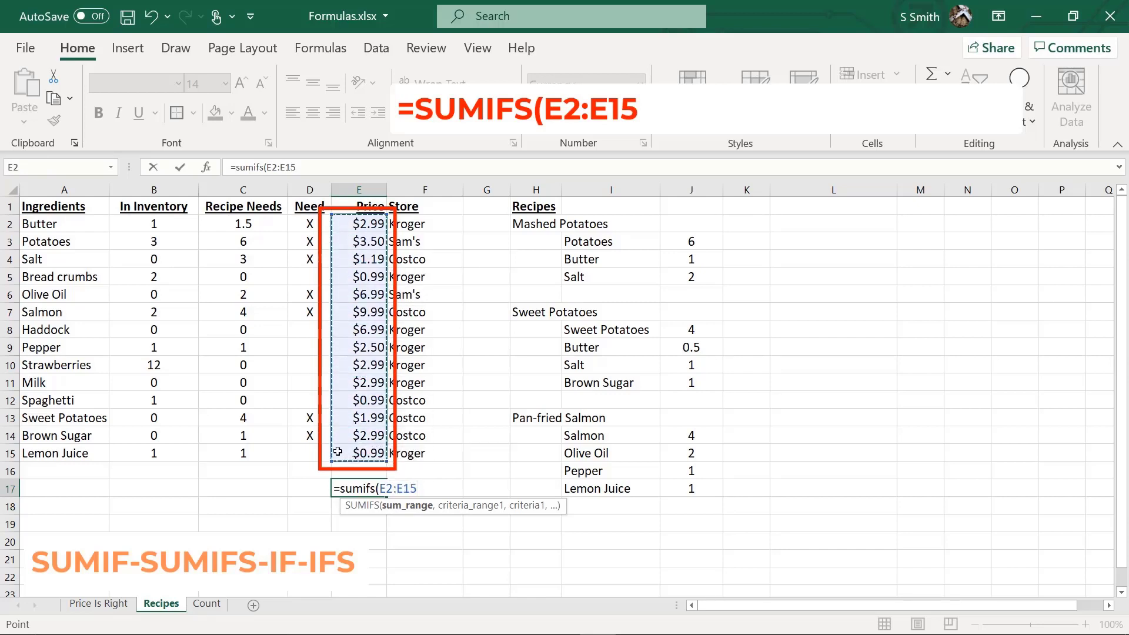
text(,)
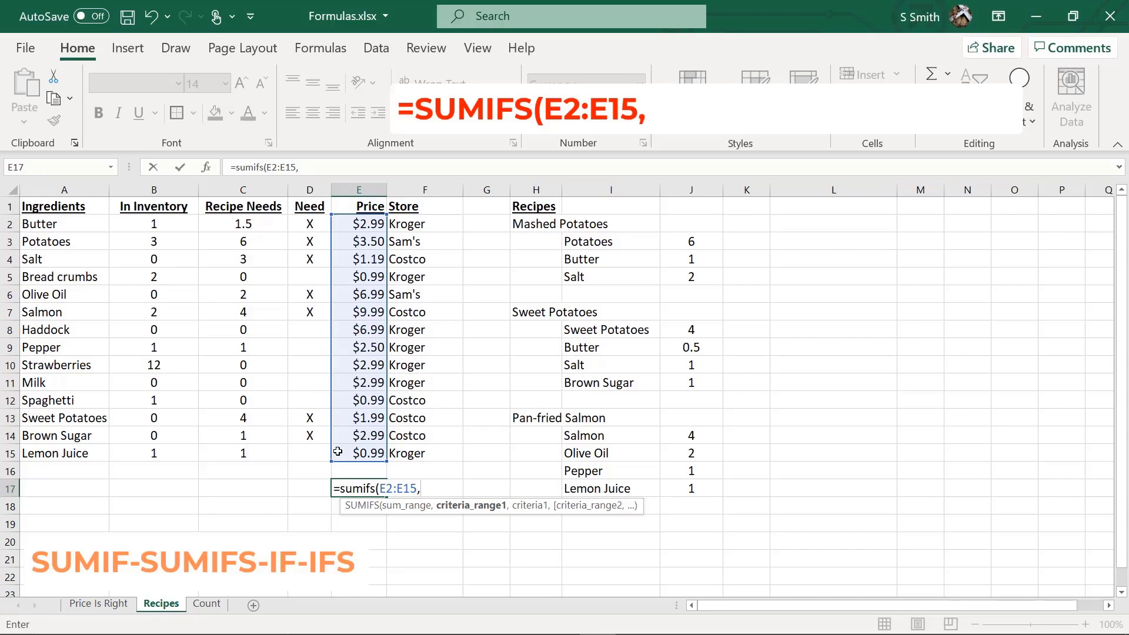
drag(301, 223, 300, 464)
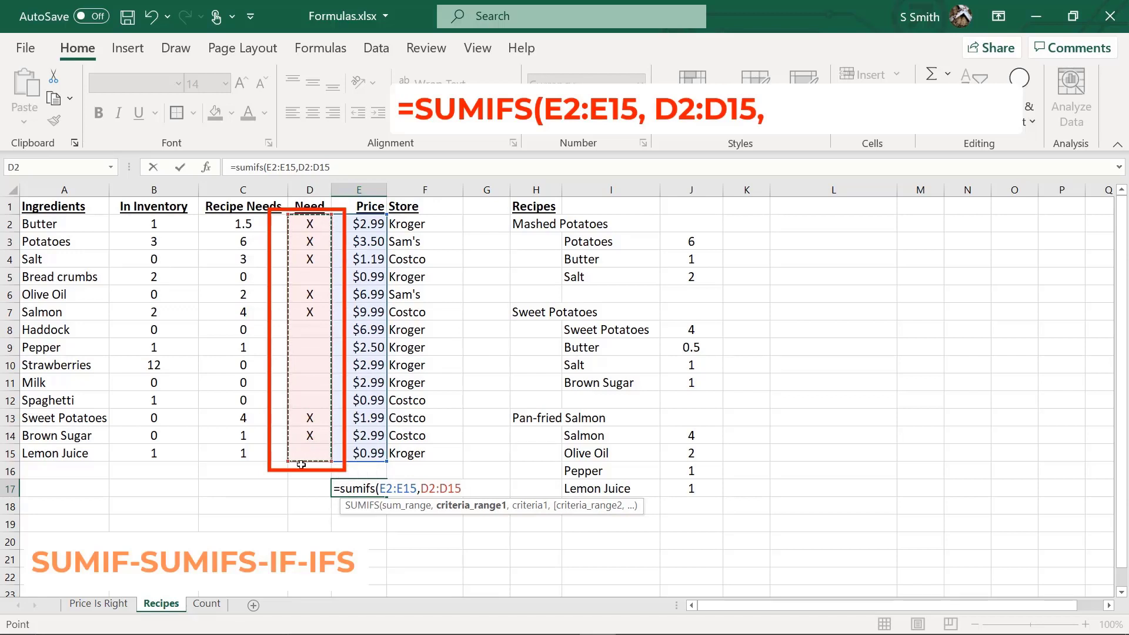
text(,)
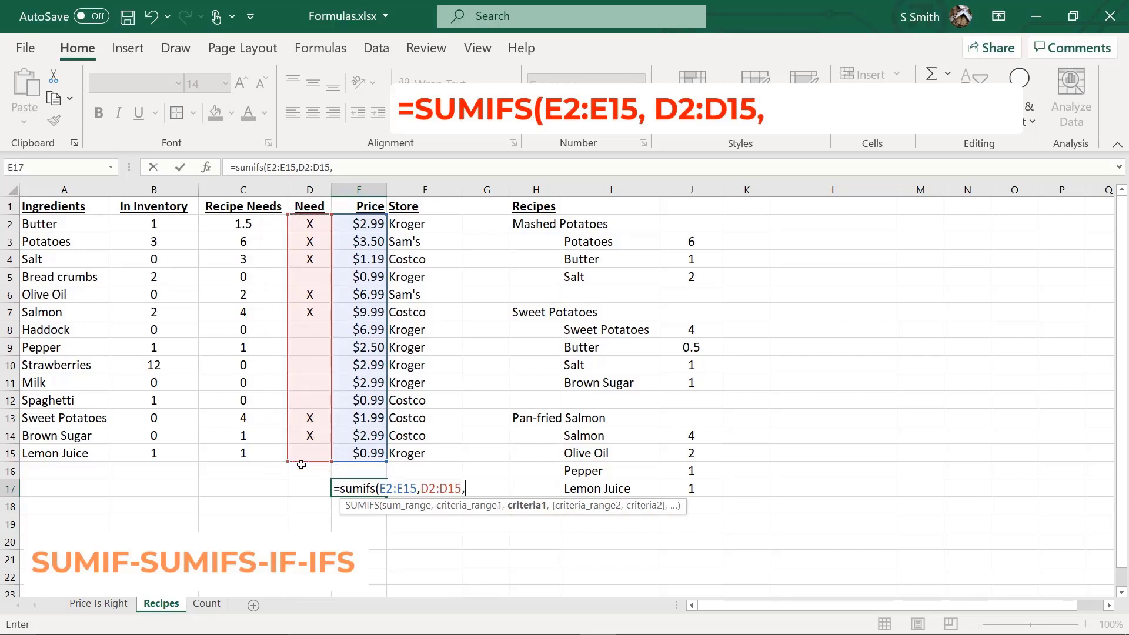
text("X)
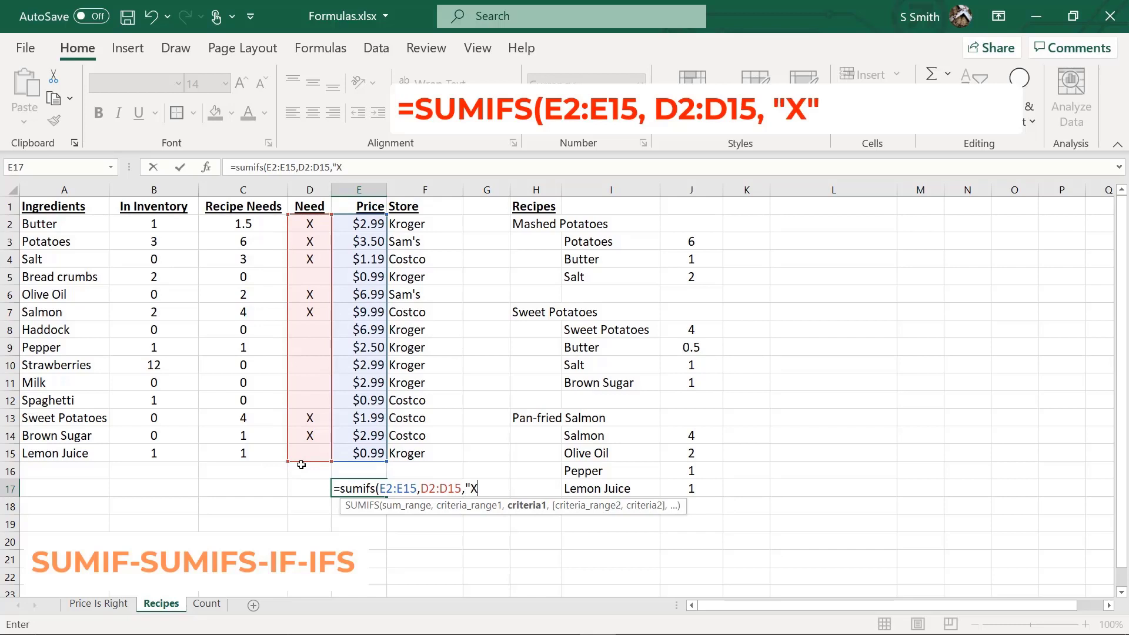
text(")
text(,)
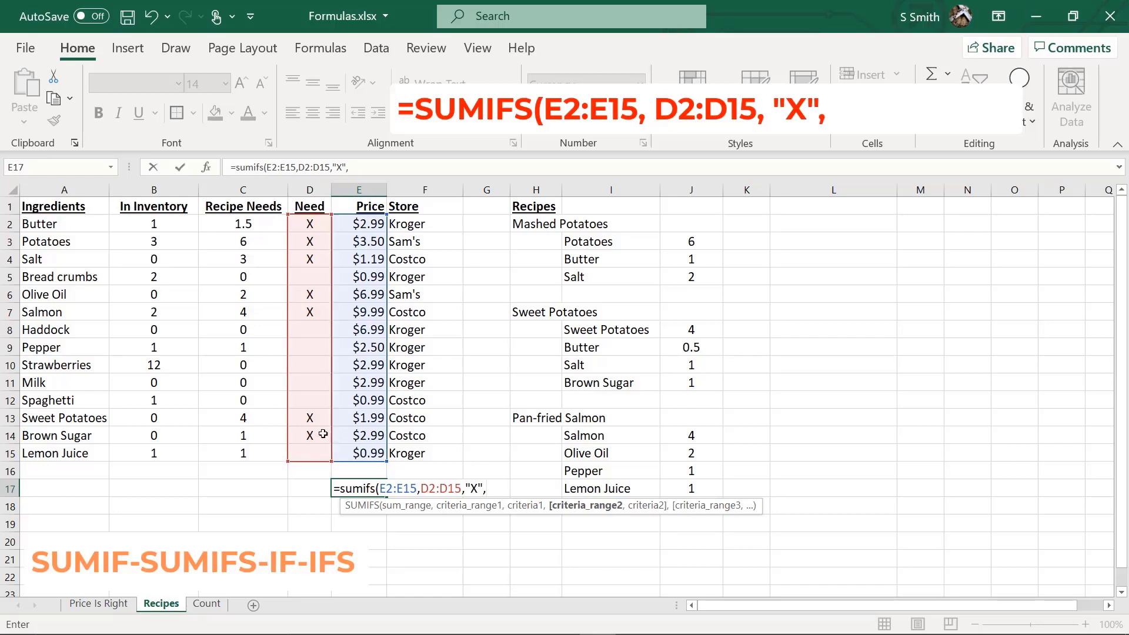
drag(402, 226, 404, 443)
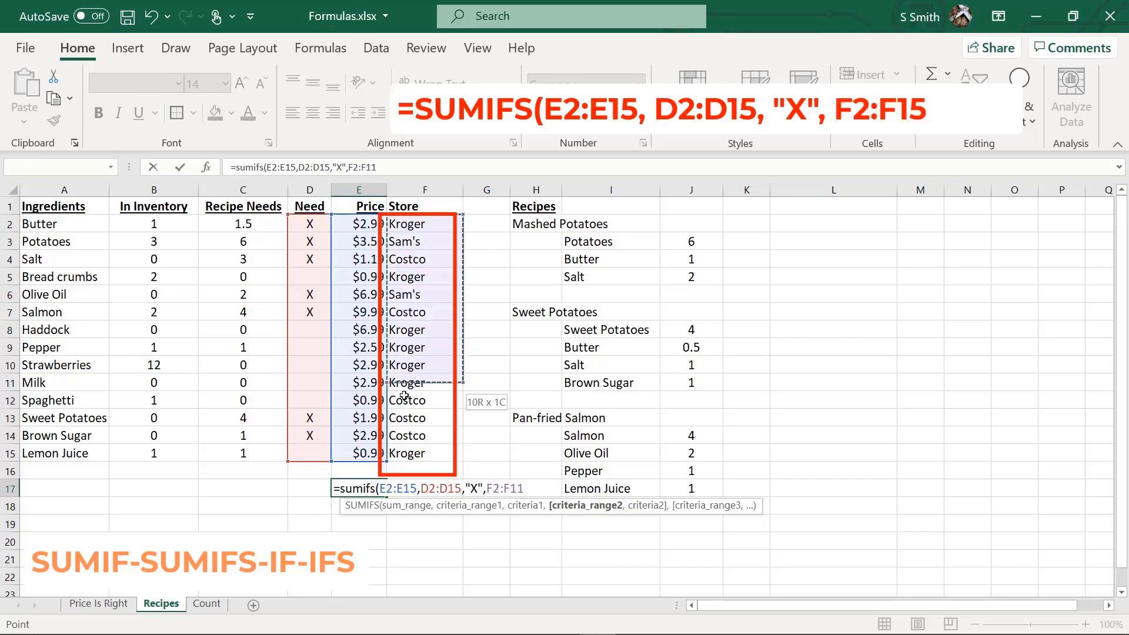
text(,)
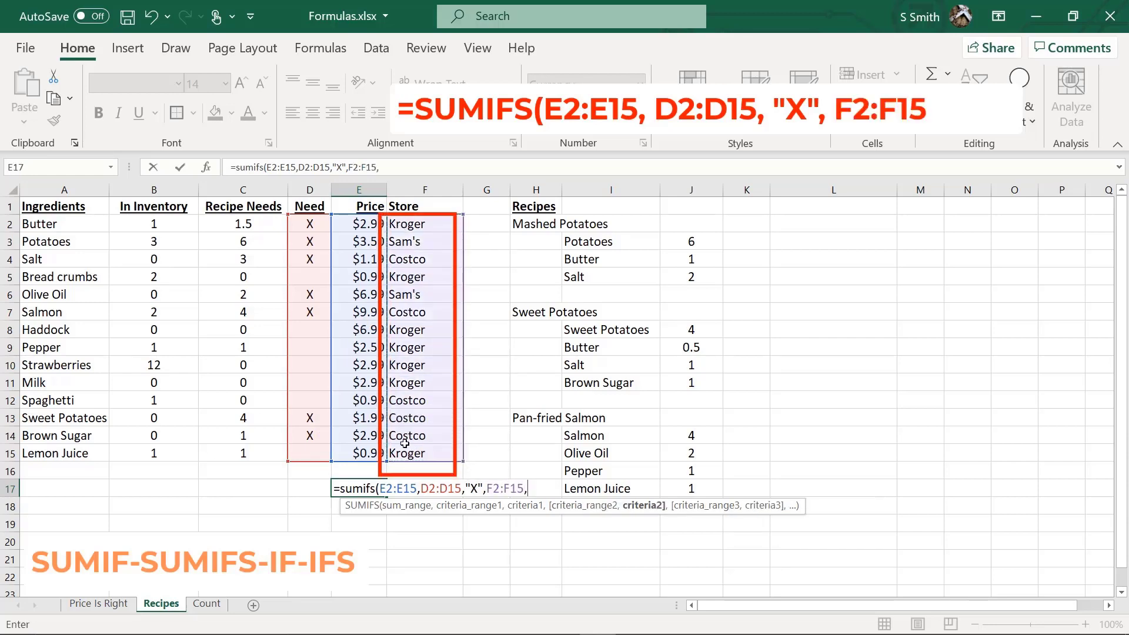
text(")
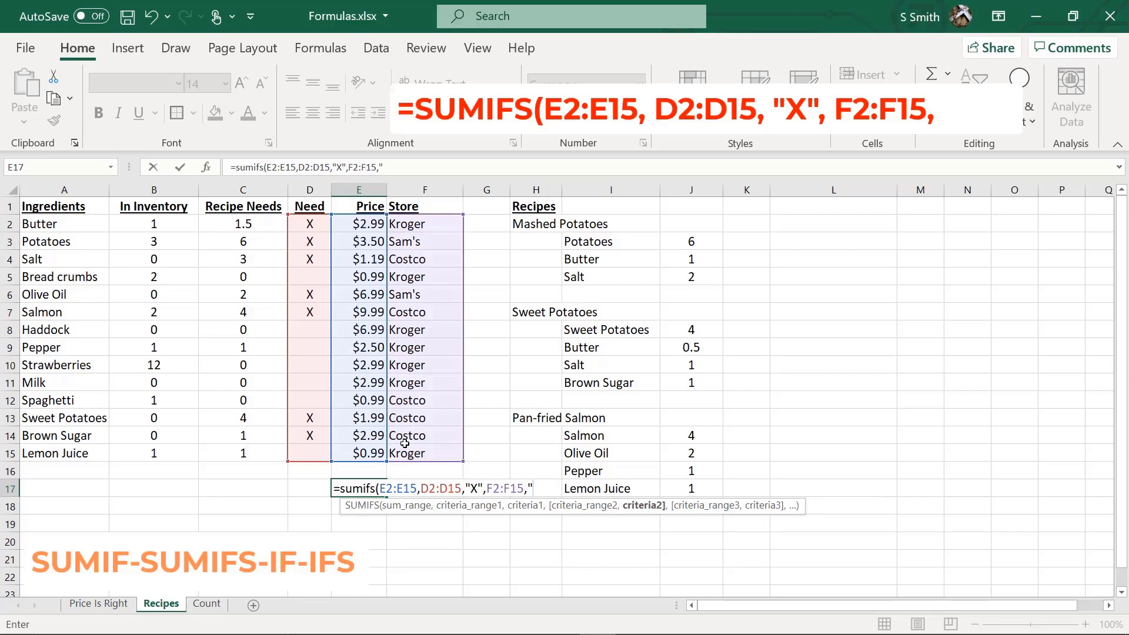
text(Kroger)
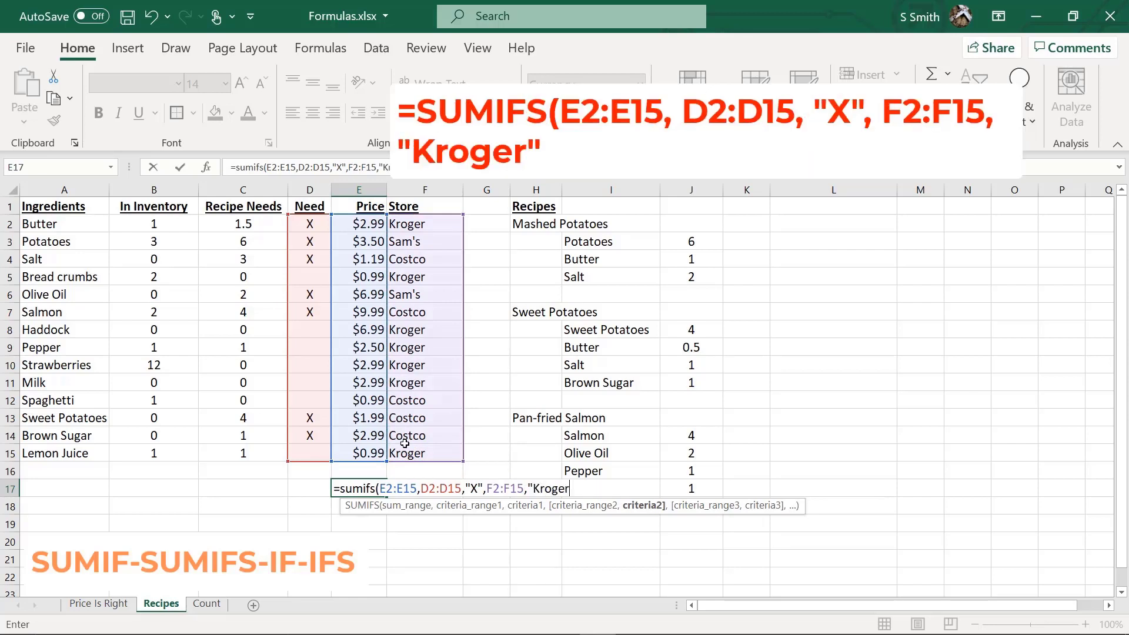
text(")
key(Return)
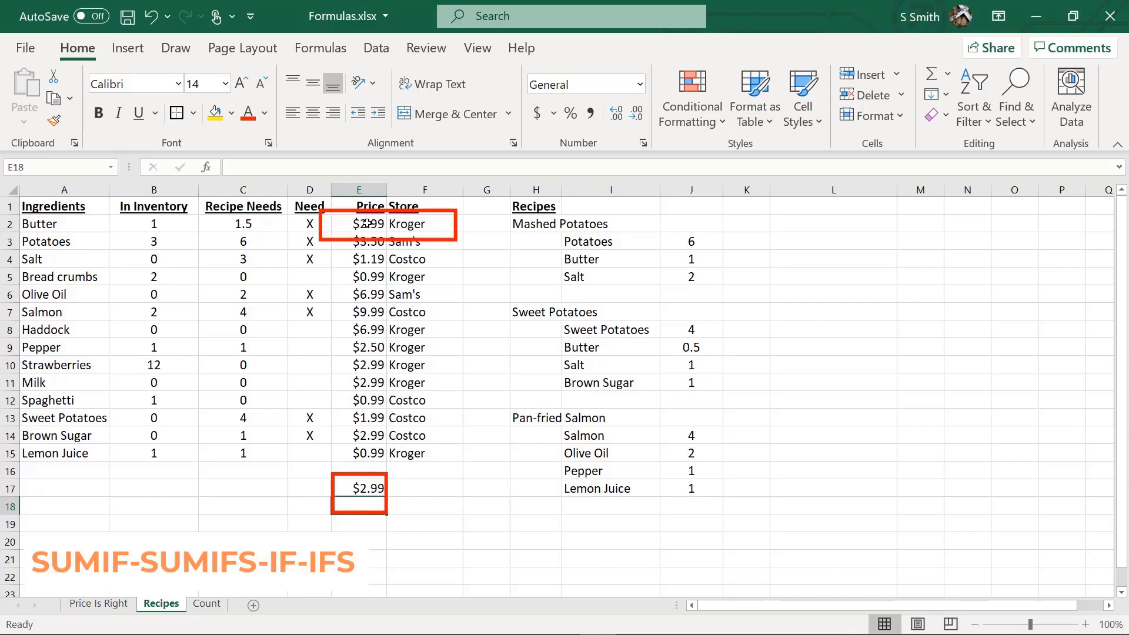
- Add the label 'Kroger Total' in F17 beside the $2.99 result
click(397, 485)
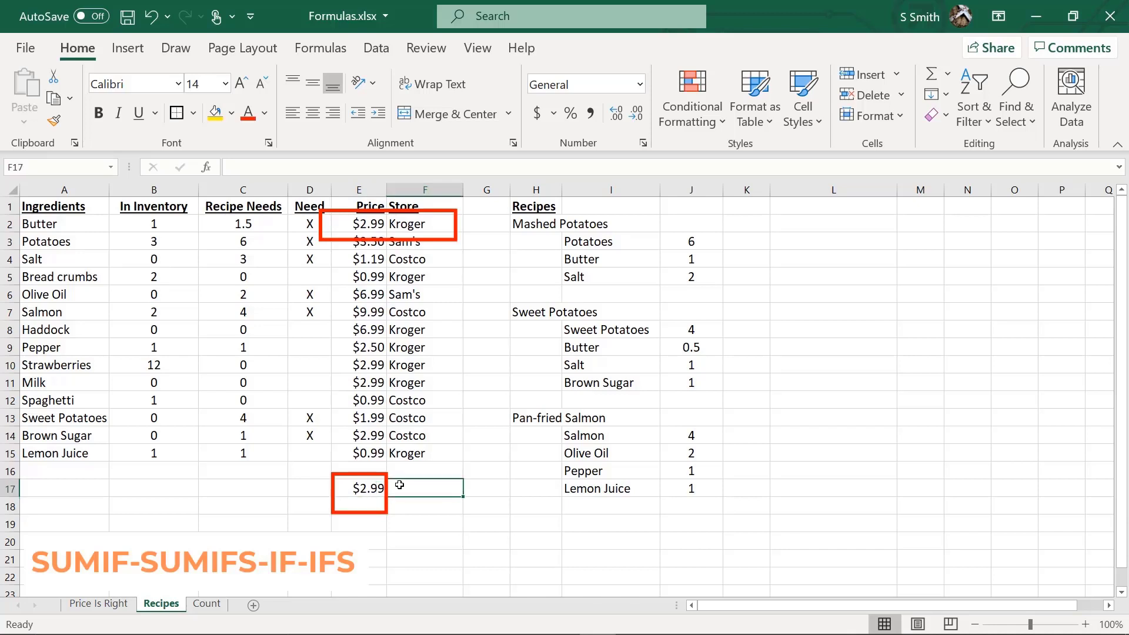
text(Kroger Tot)
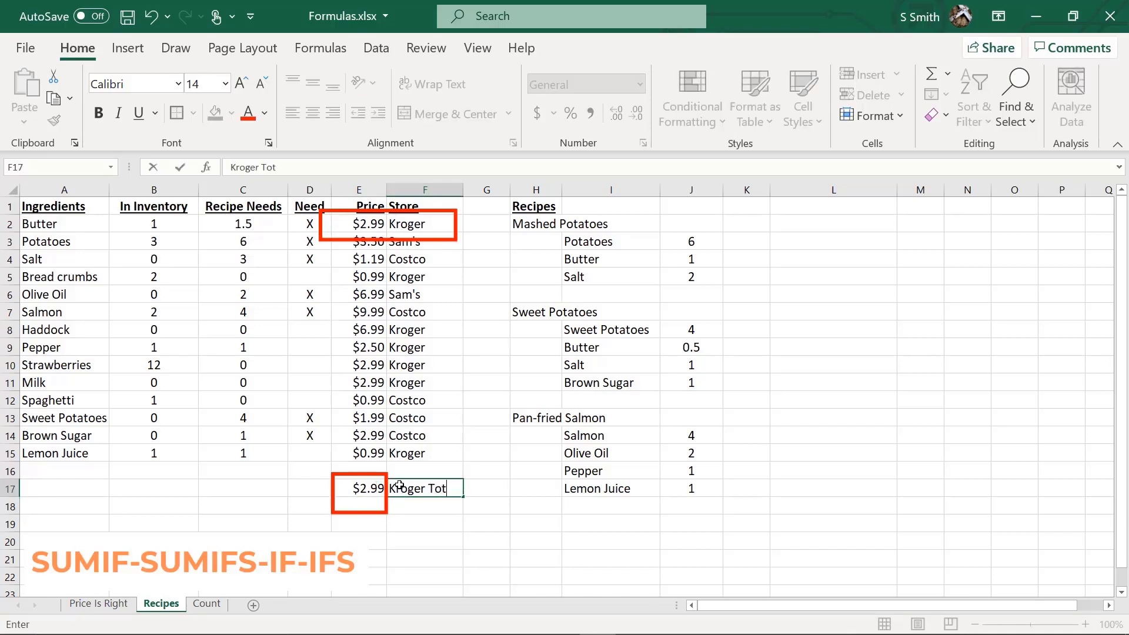
text(al)
key(Return)
key(Left)
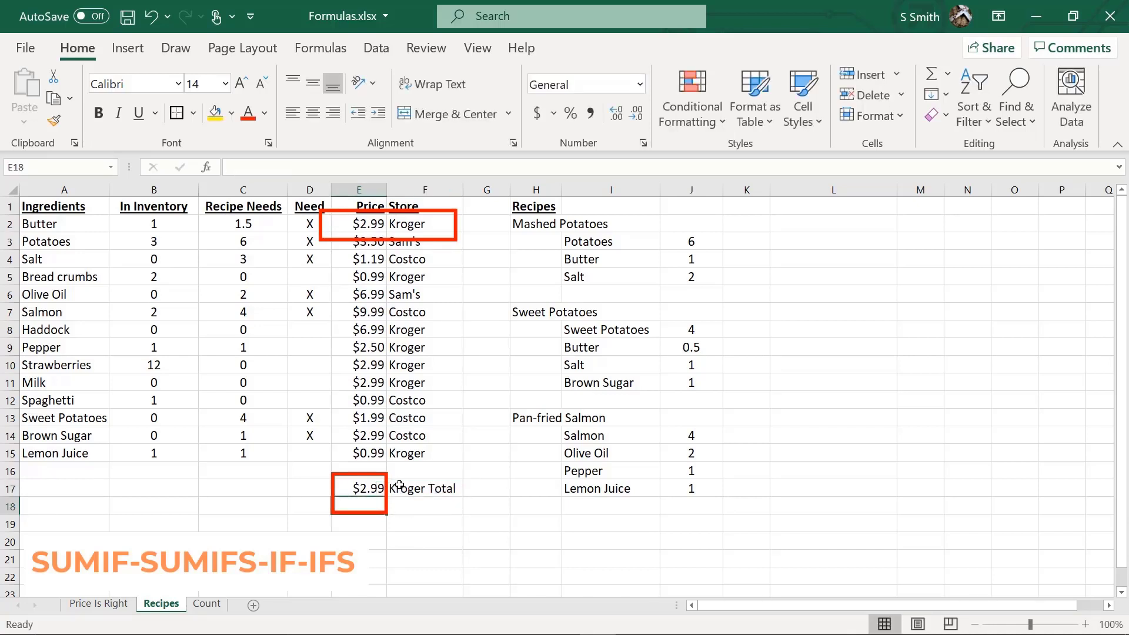
text(=)
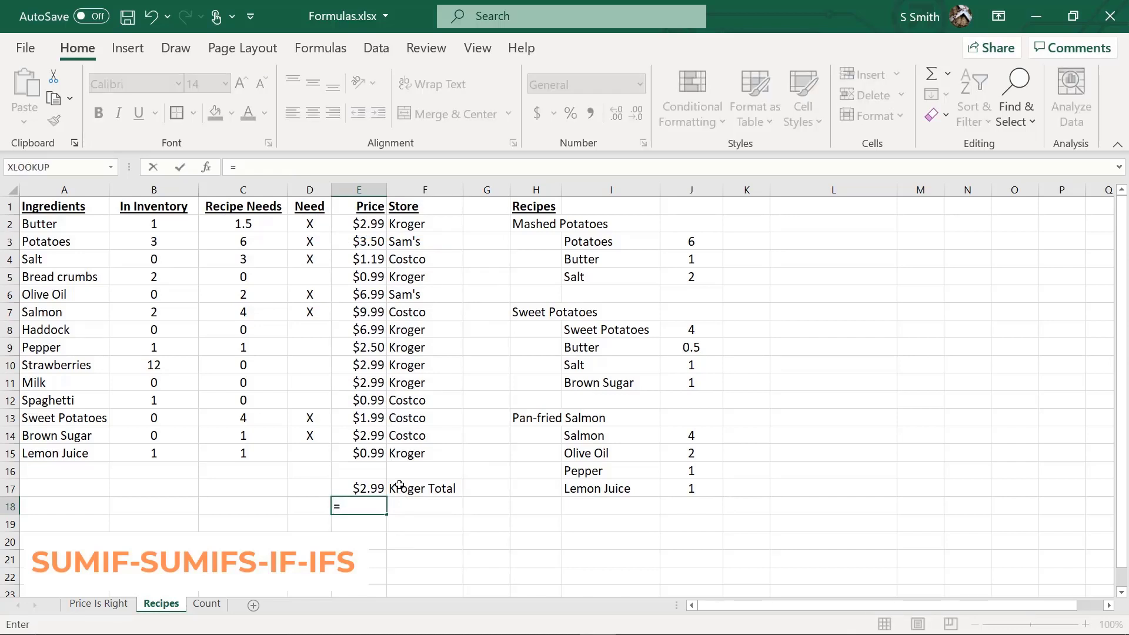
text(sumifs()
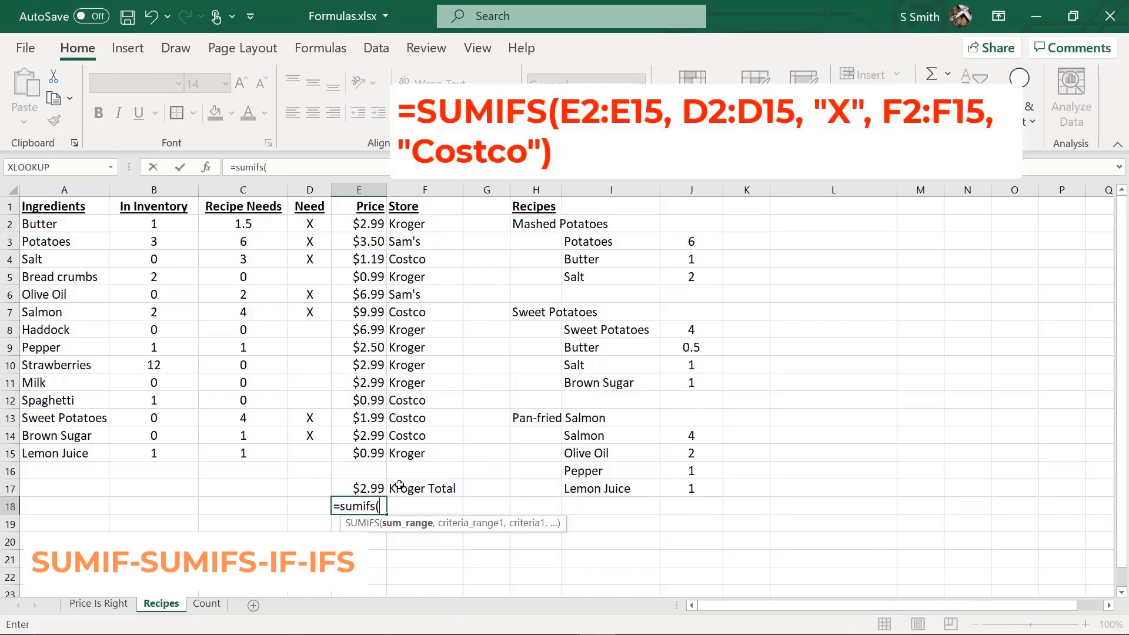
- Enter =SUMIFS(E2:E15,D2:D15,"X",F2:F15,"Costco") in E18, giving 16.16
click(358, 227)
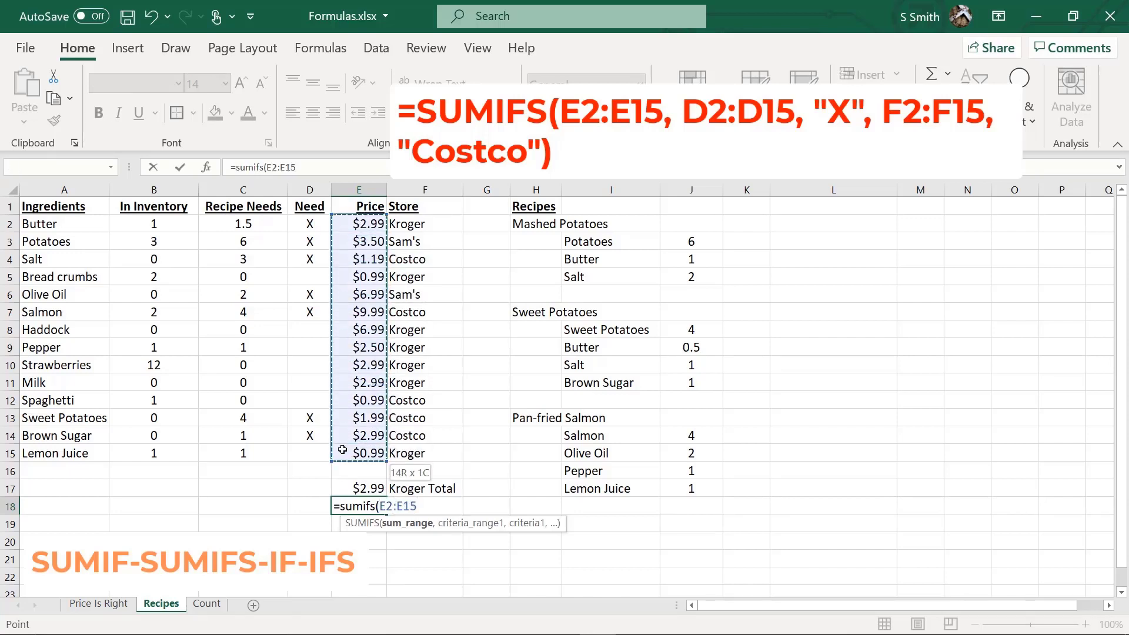
drag(359, 236, 341, 447)
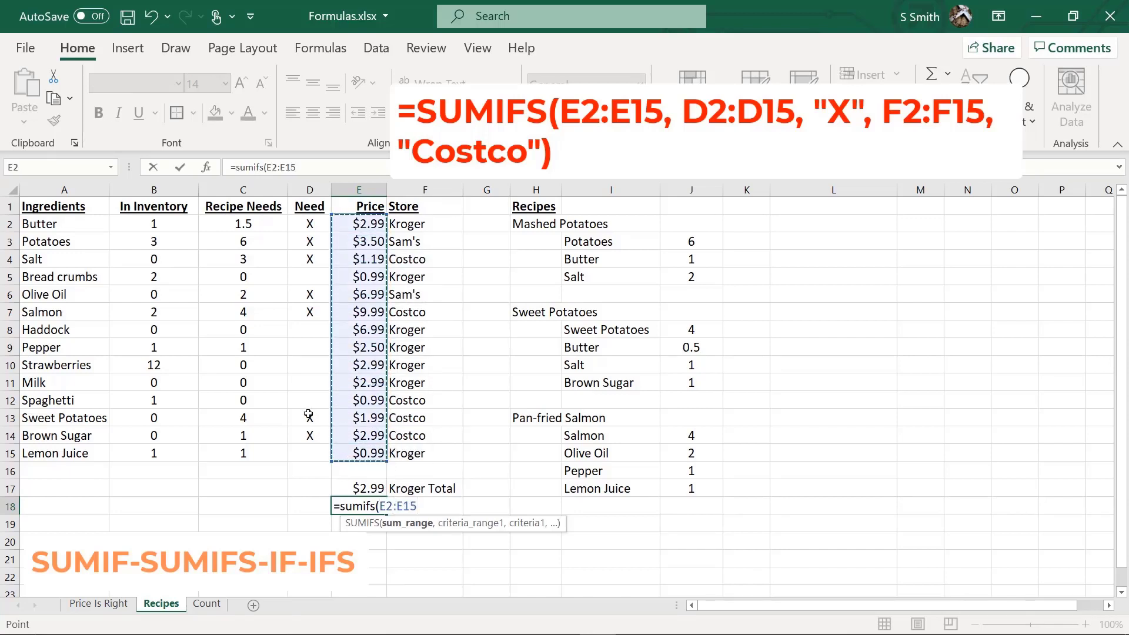
text(,)
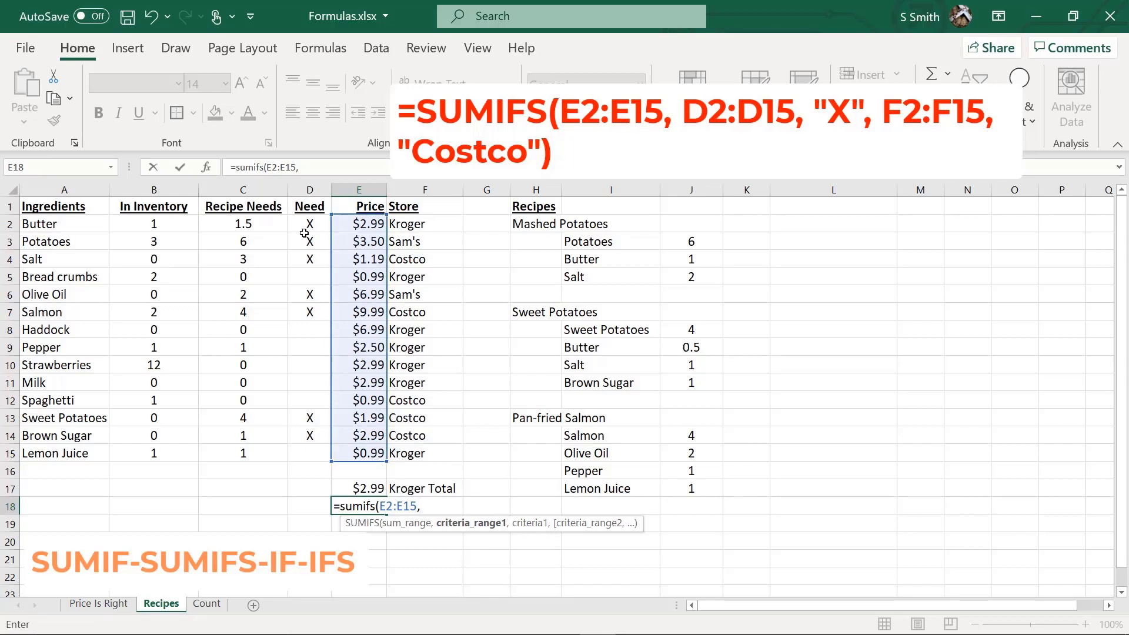
drag(303, 219, 309, 453)
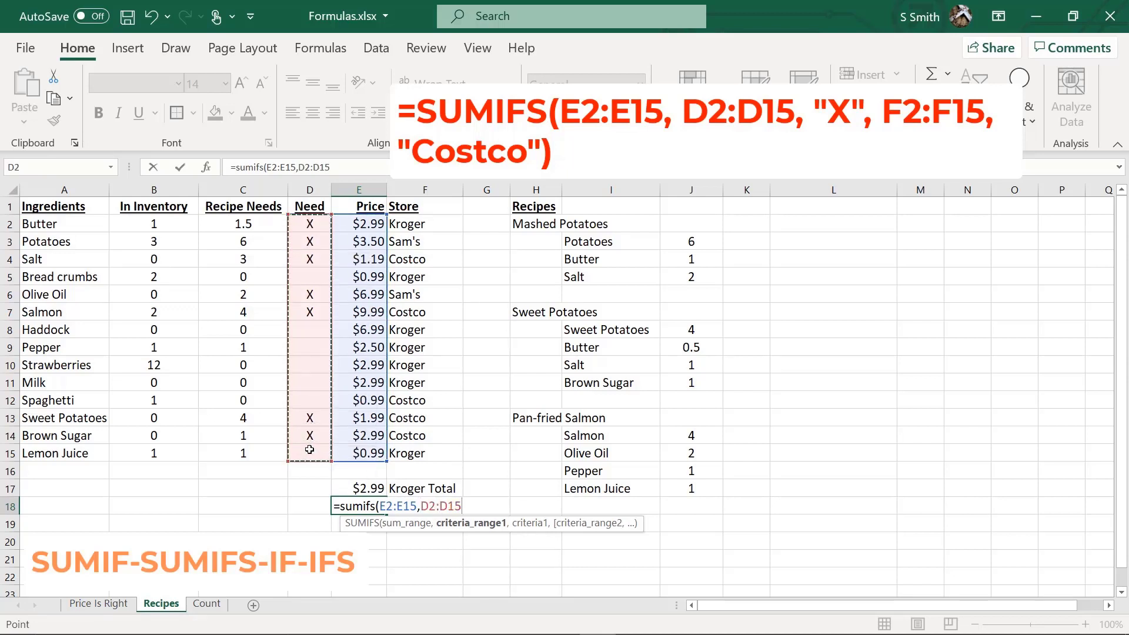
text(,)
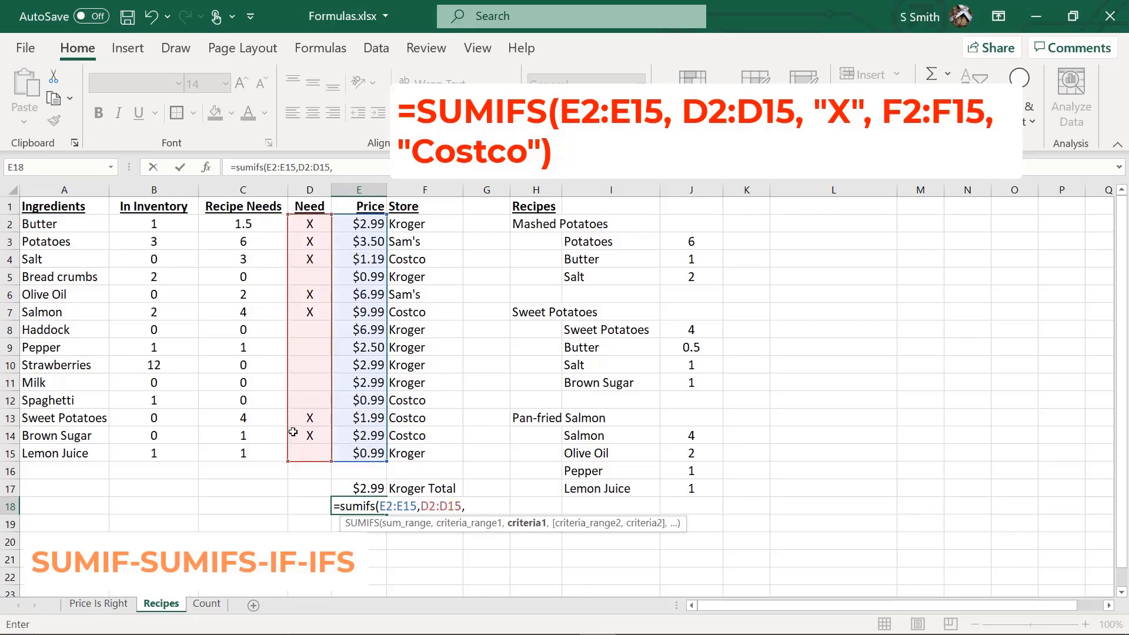
text("X")
text(,)
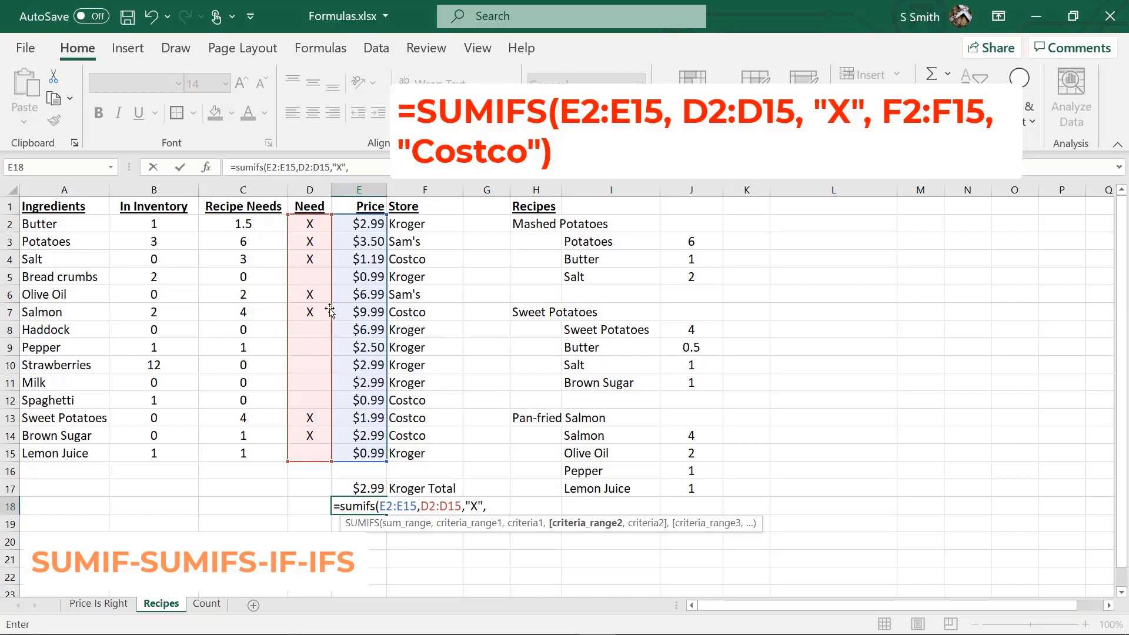
drag(391, 225, 423, 450)
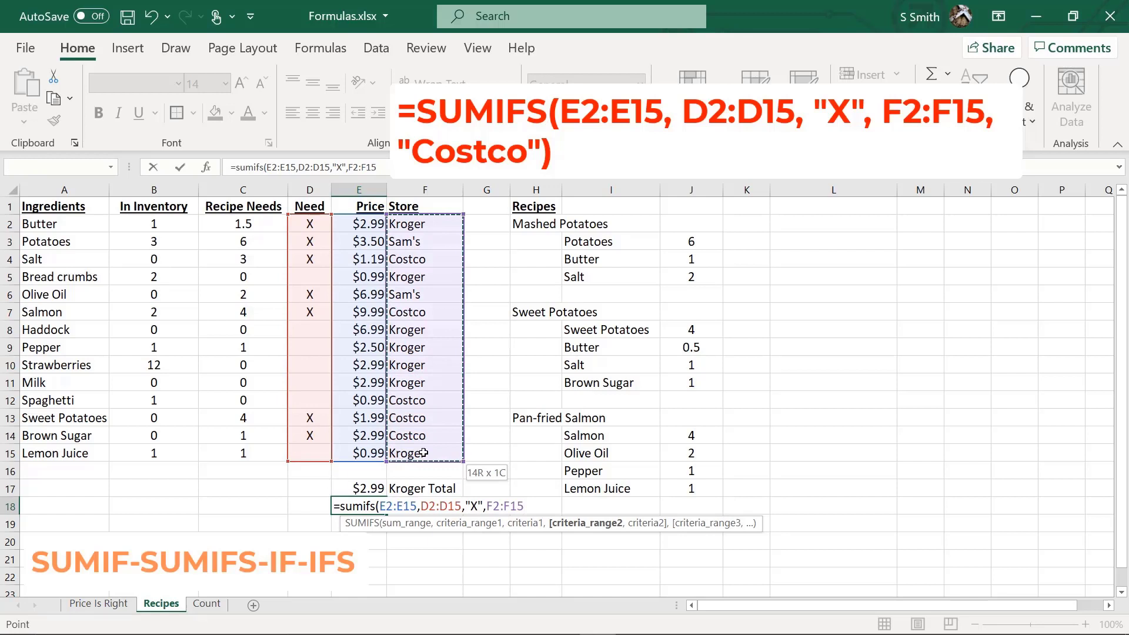
text(,)
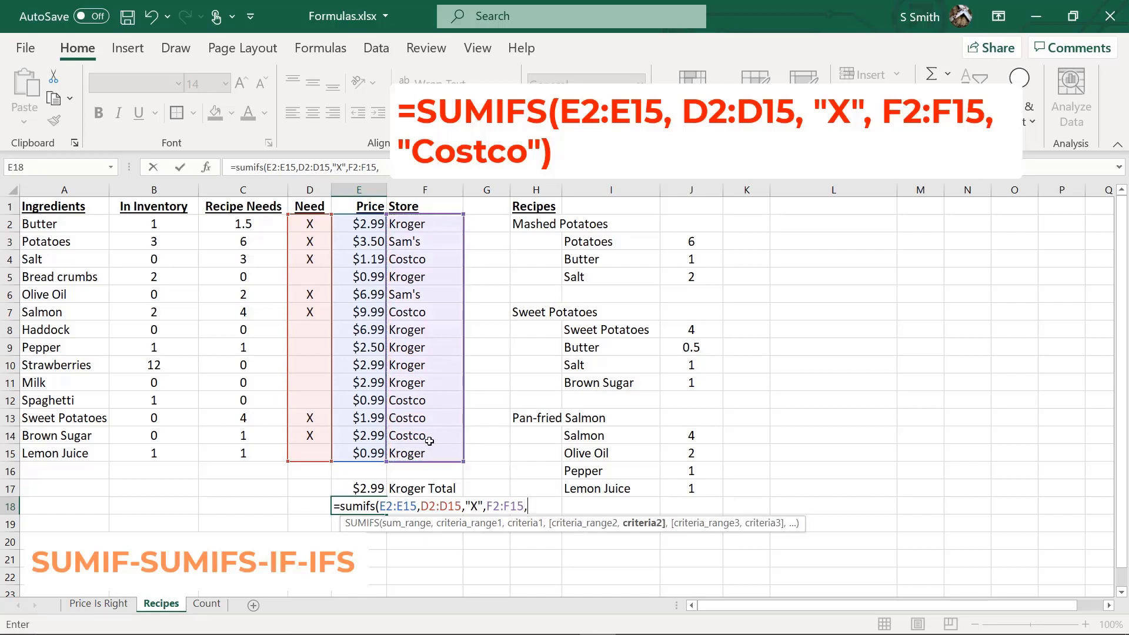
text("Cost)
text(co"))
key(Return)
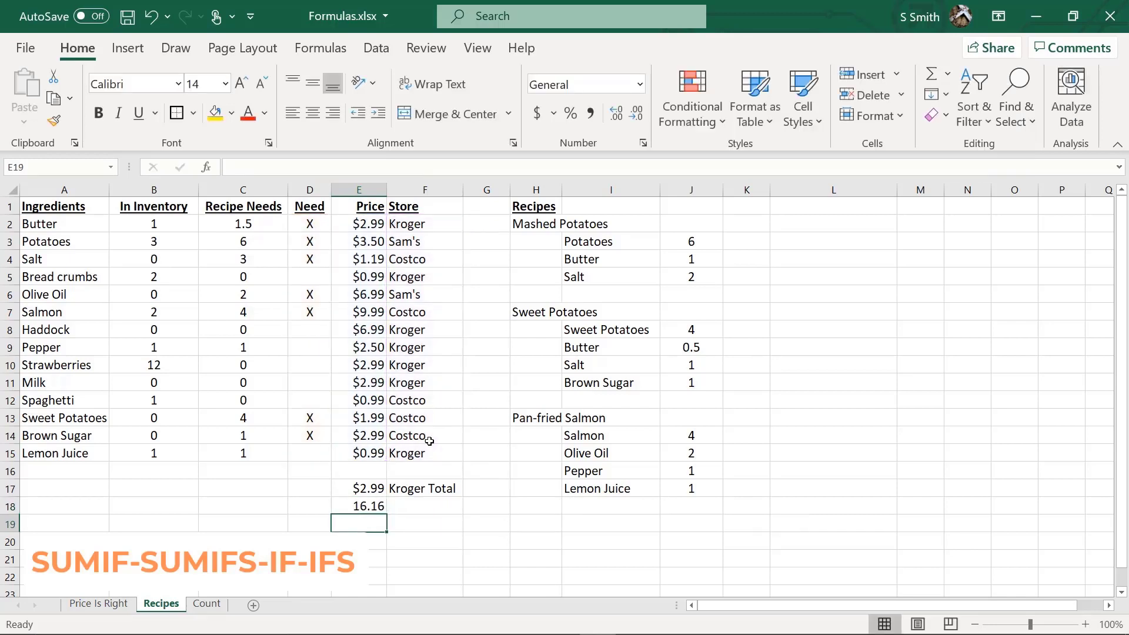
- Enter the label 'Costco Total' in F18, beside the 16.16 Costco result in E18
key(Up)
key(Right)
text(Co)
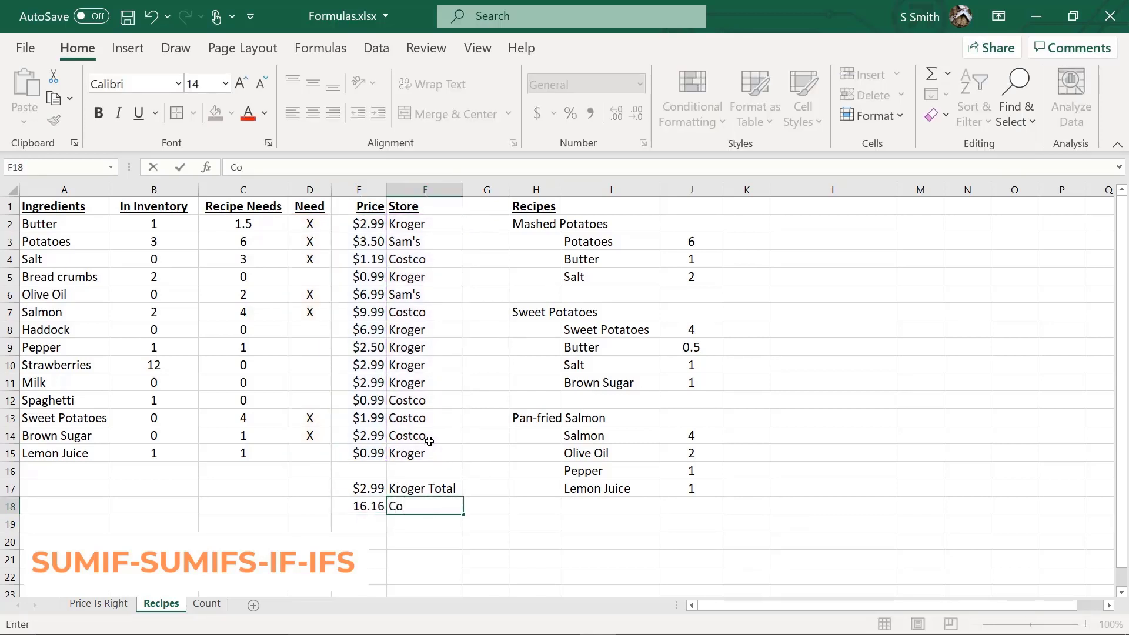
text(stco T)
text(otal)
key(Return)
key(Up)
key(Left)
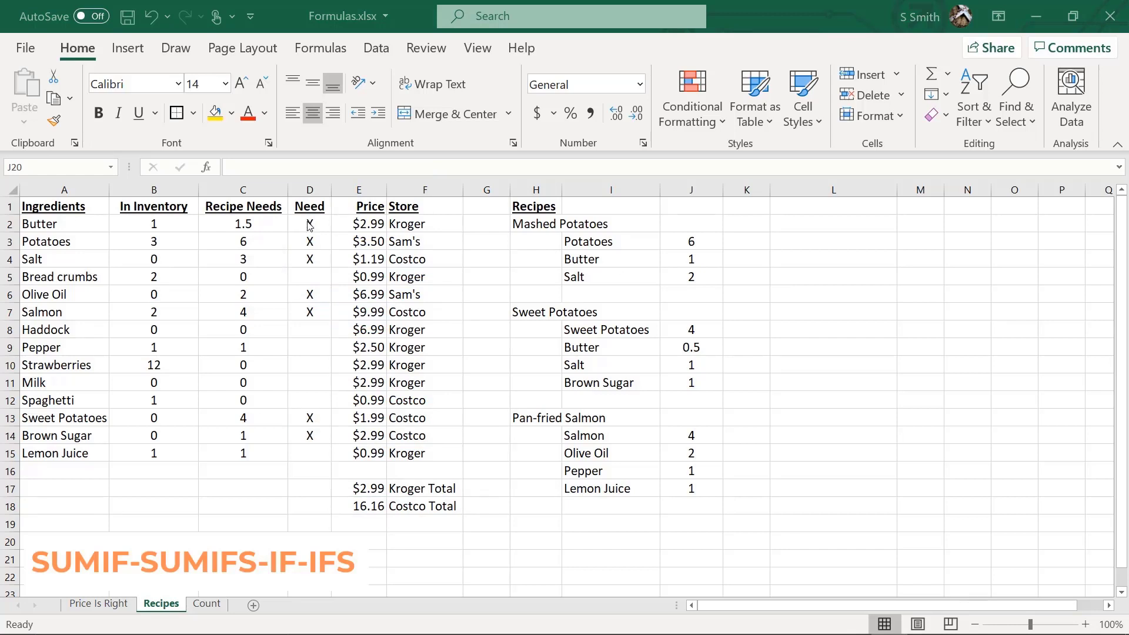
- Enter =IFS(C2-B2>0,"X",B2=0,"X") in D2 for Butter's Need
click(309, 226)
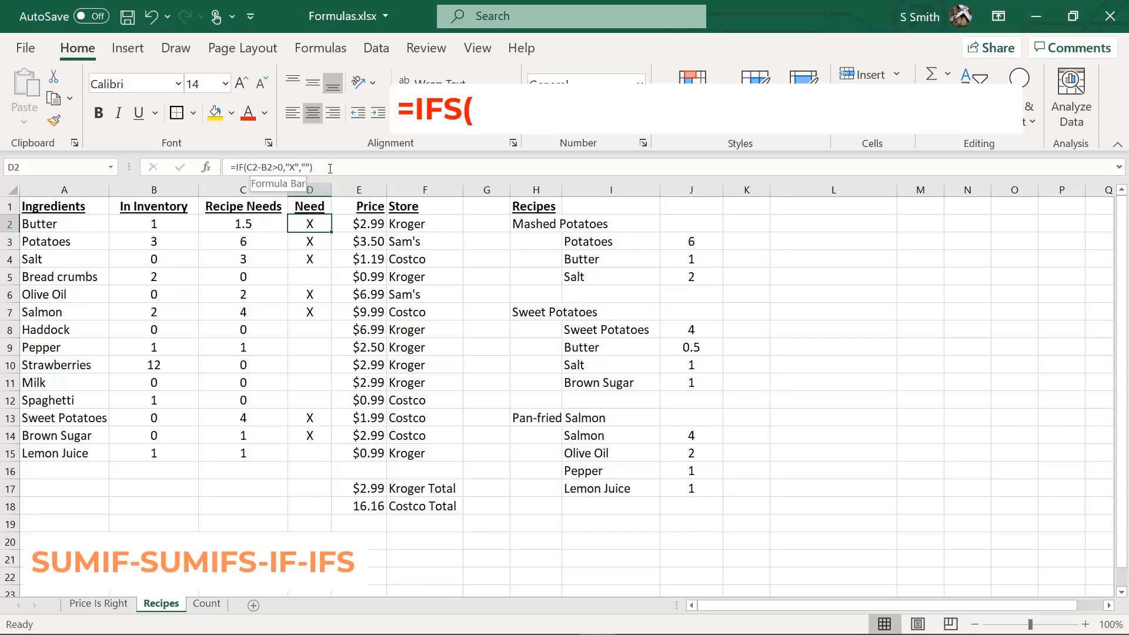
text(=)
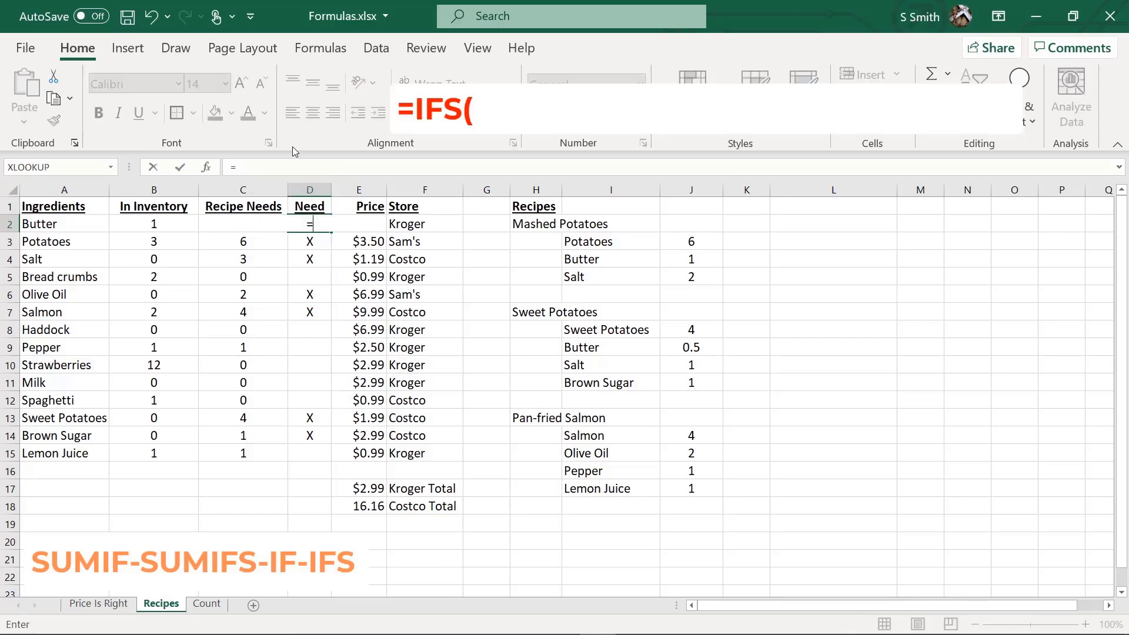
text(ifs()
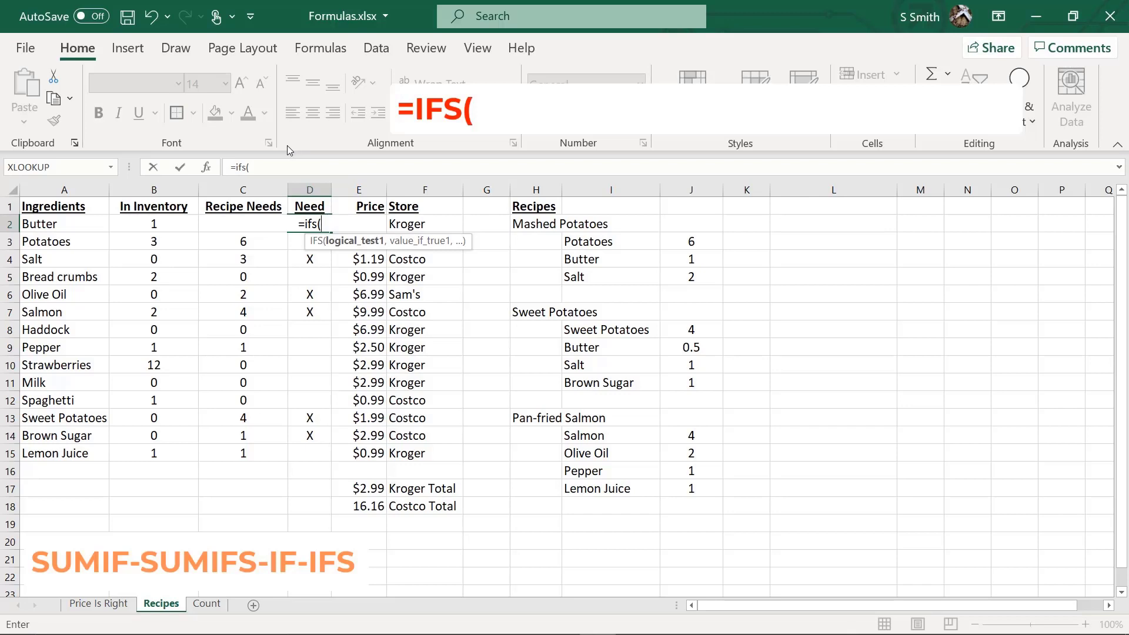
click(218, 221)
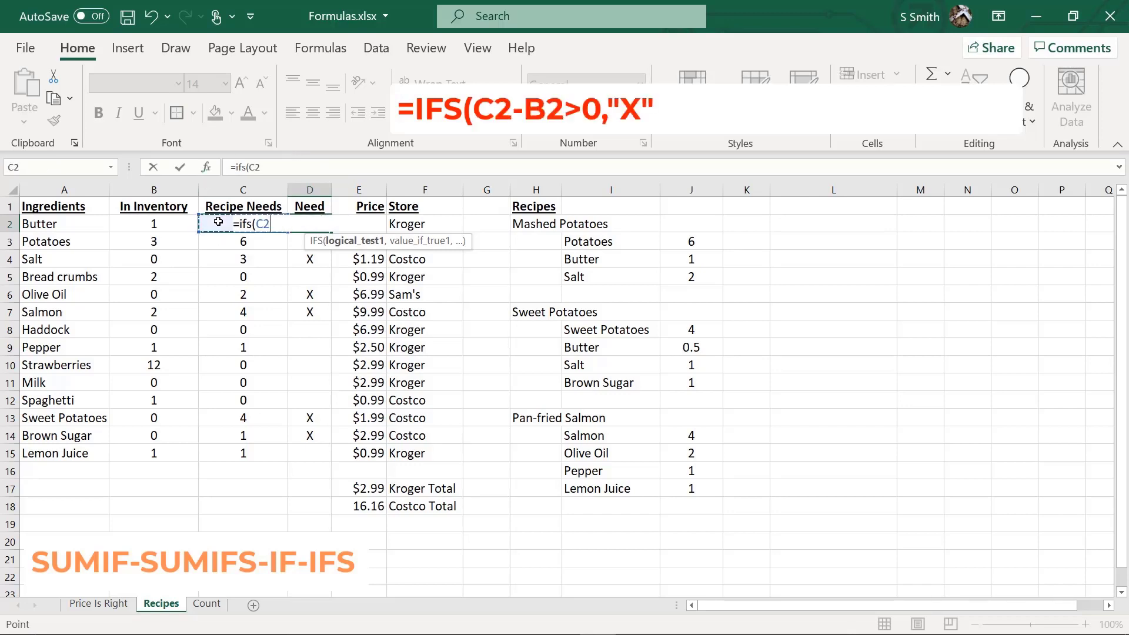
text(-)
click(168, 225)
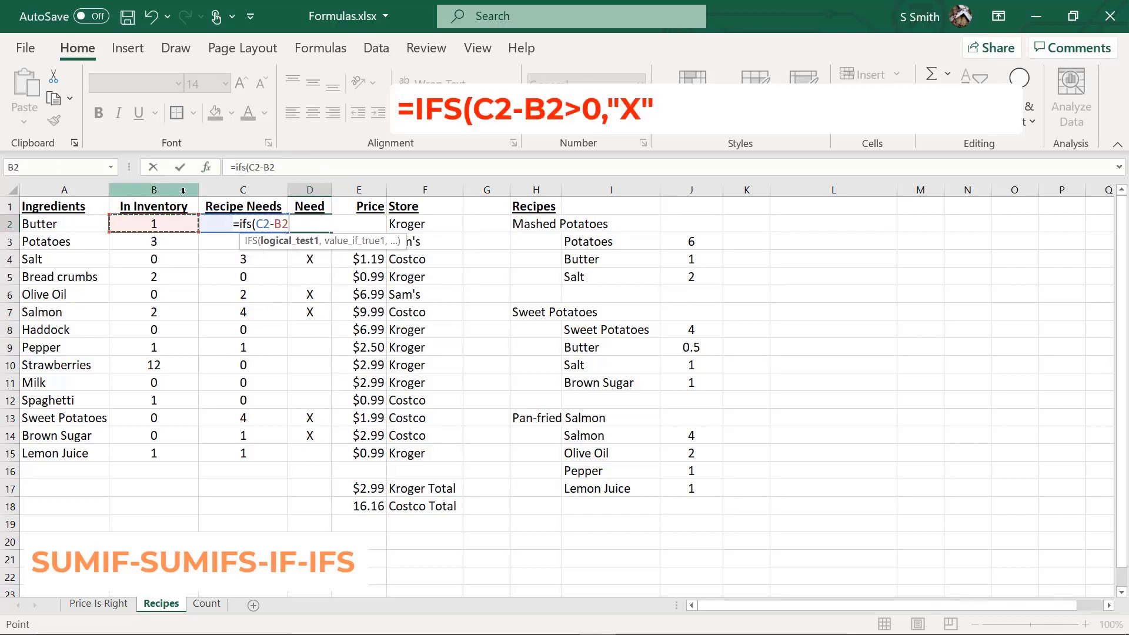
text(>0,)
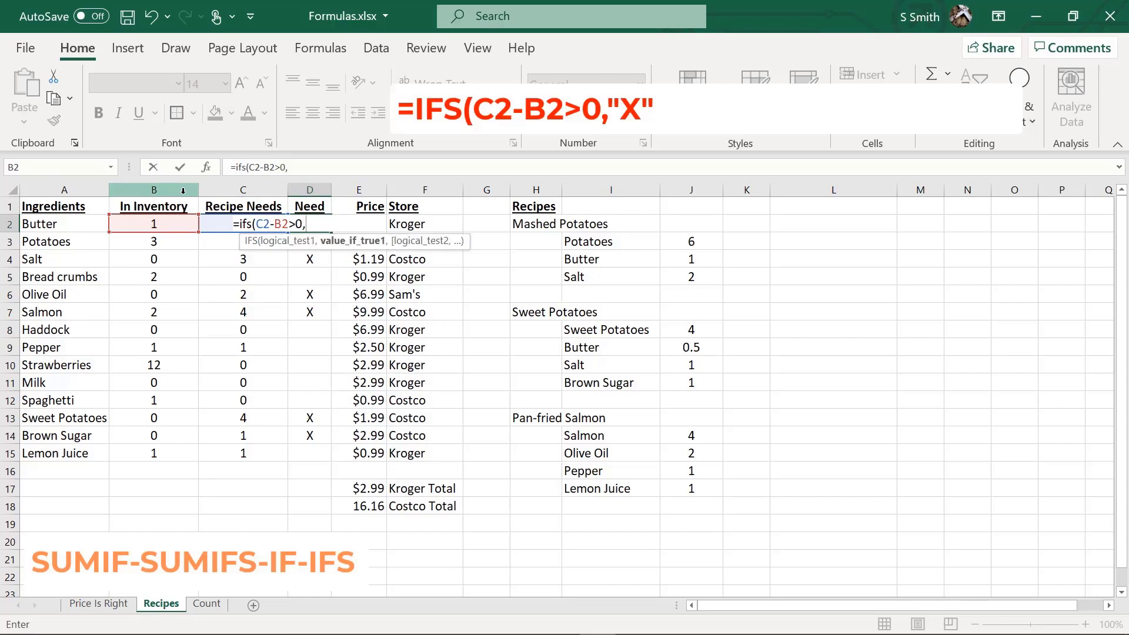
text("X")
text(,)
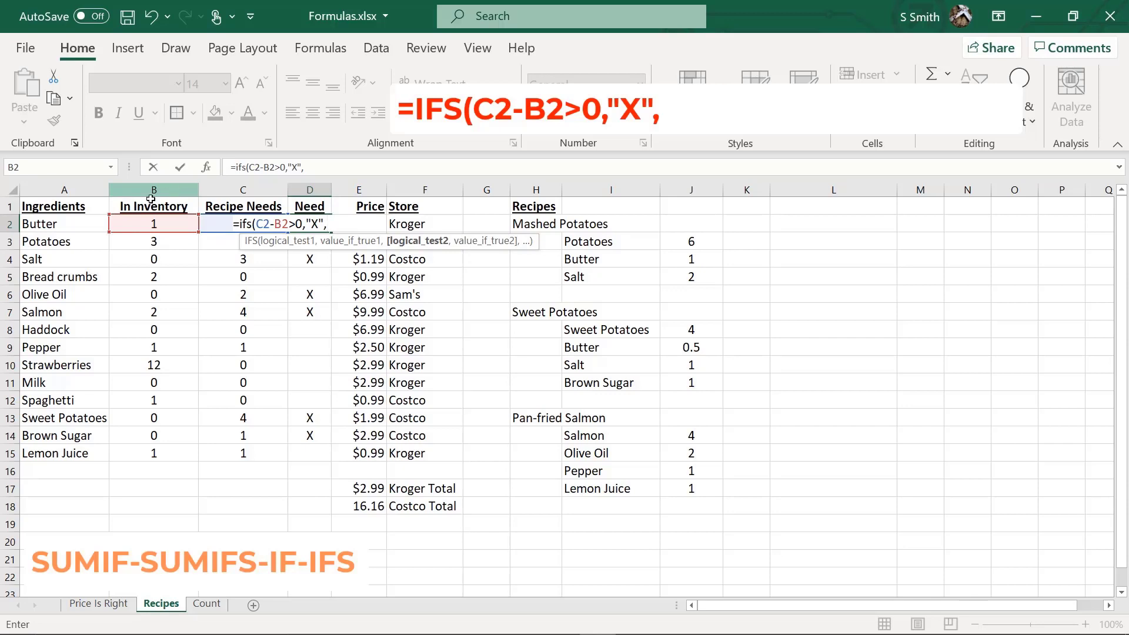
click(136, 223)
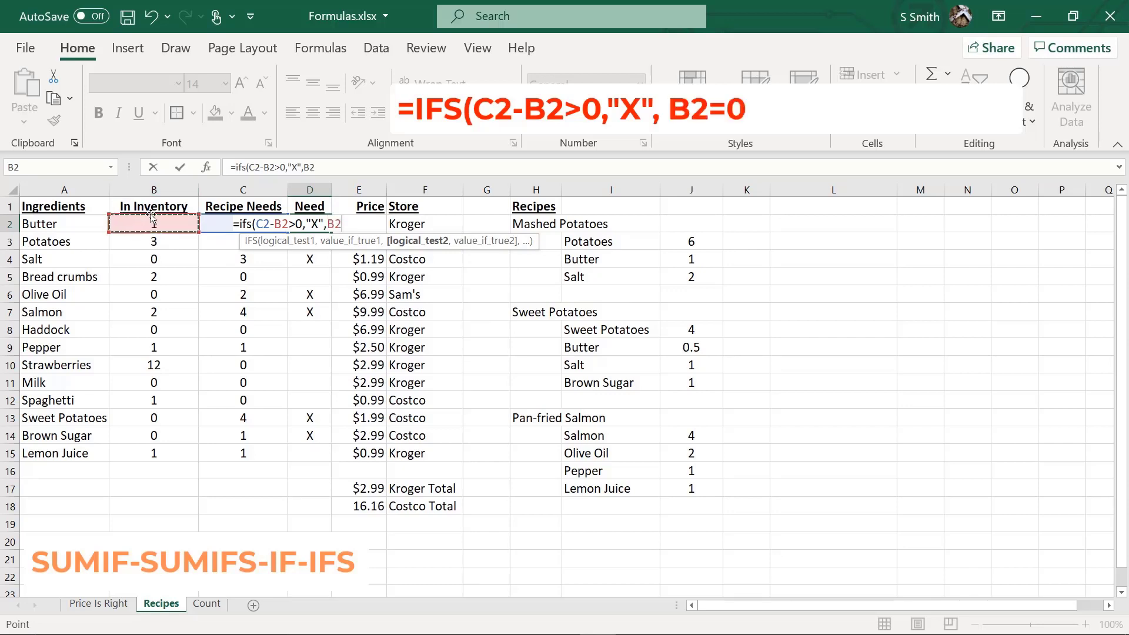
text(=0)
text(,")
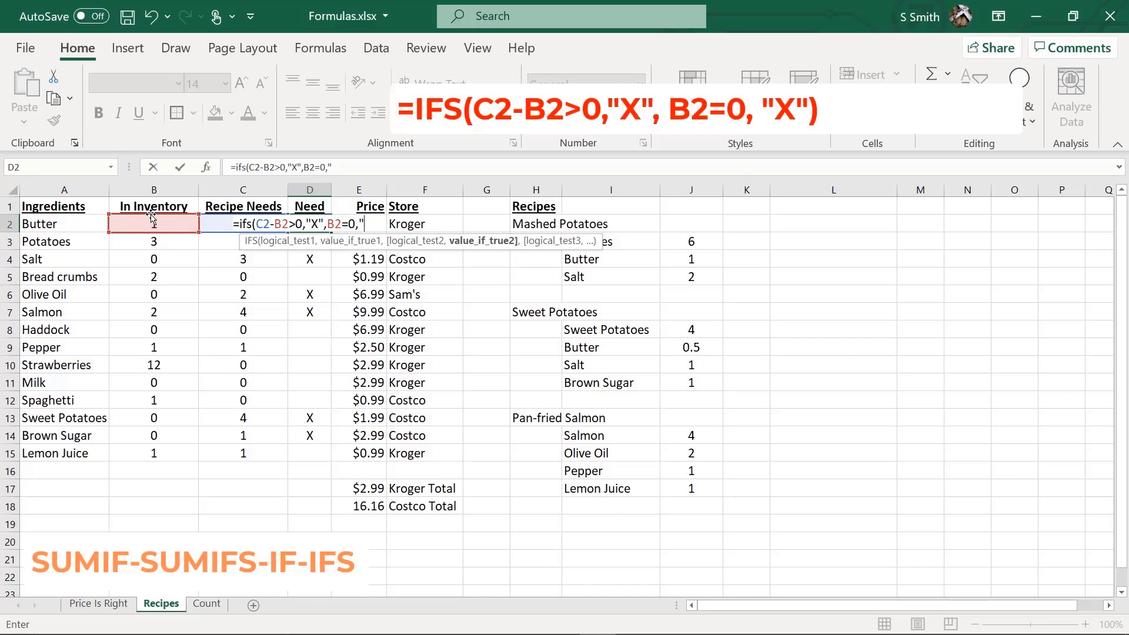
text(X")
key(Return)
- Fill D2's Need formula down to D15 and inspect the #N/A result for Bread crumbs
click(325, 228)
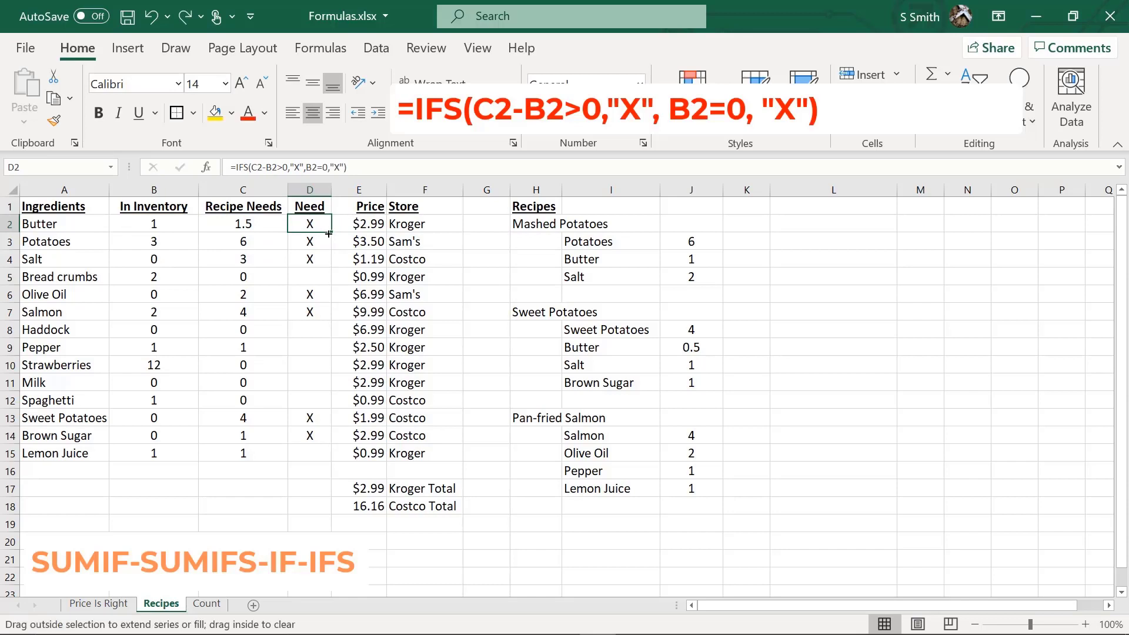
drag(328, 233, 321, 458)
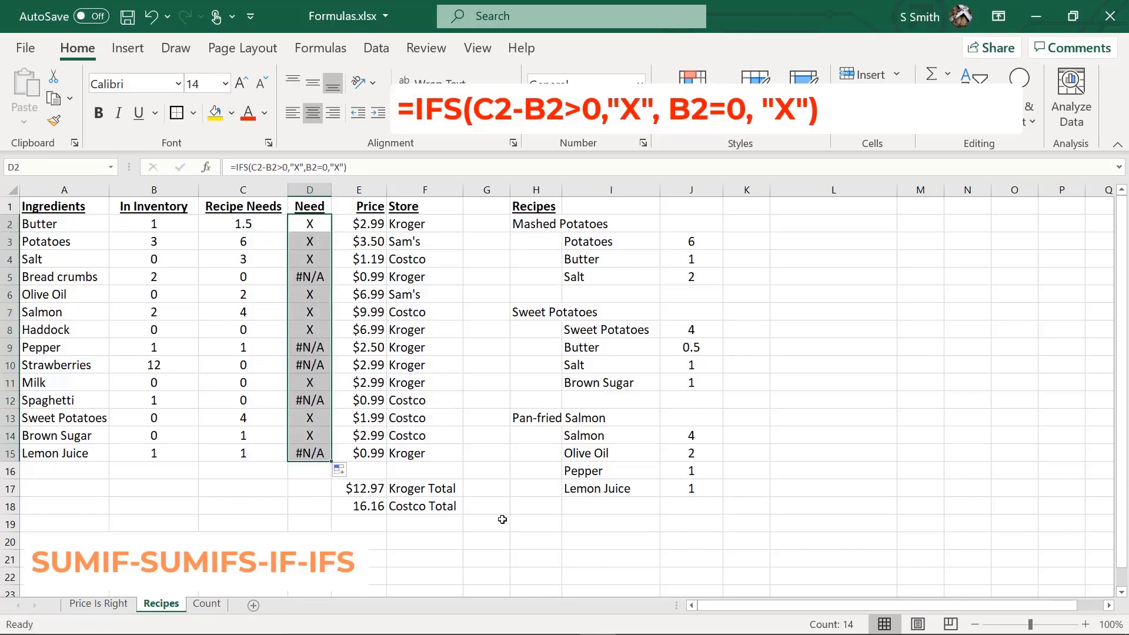
click(300, 275)
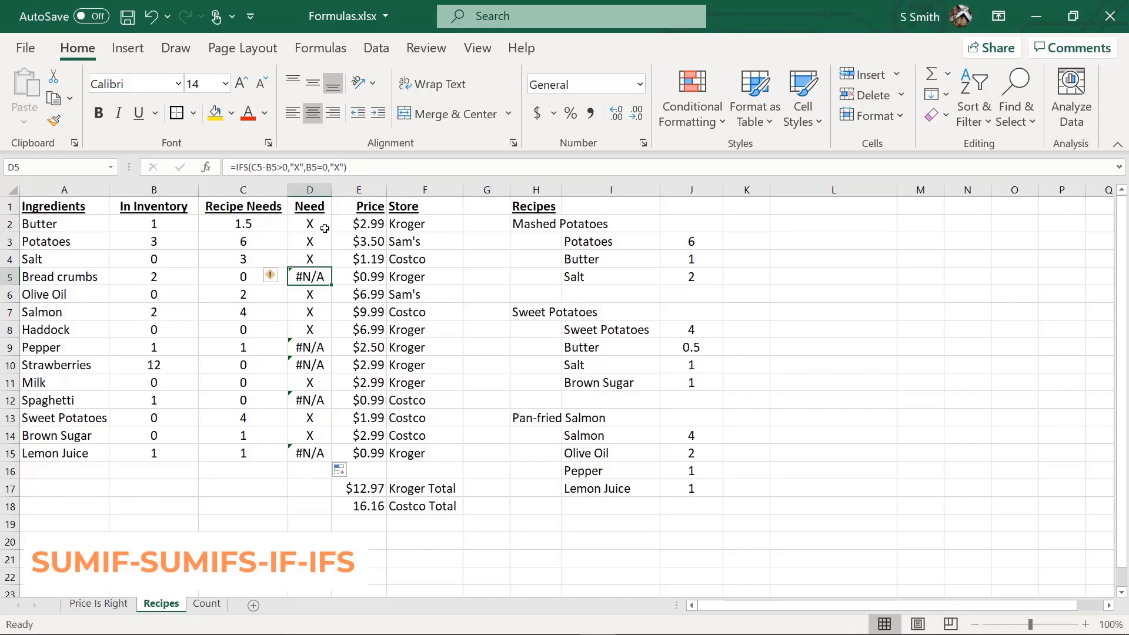
- Check the Need formulas in D2 through D8, from Butter down to Haddock
click(305, 224)
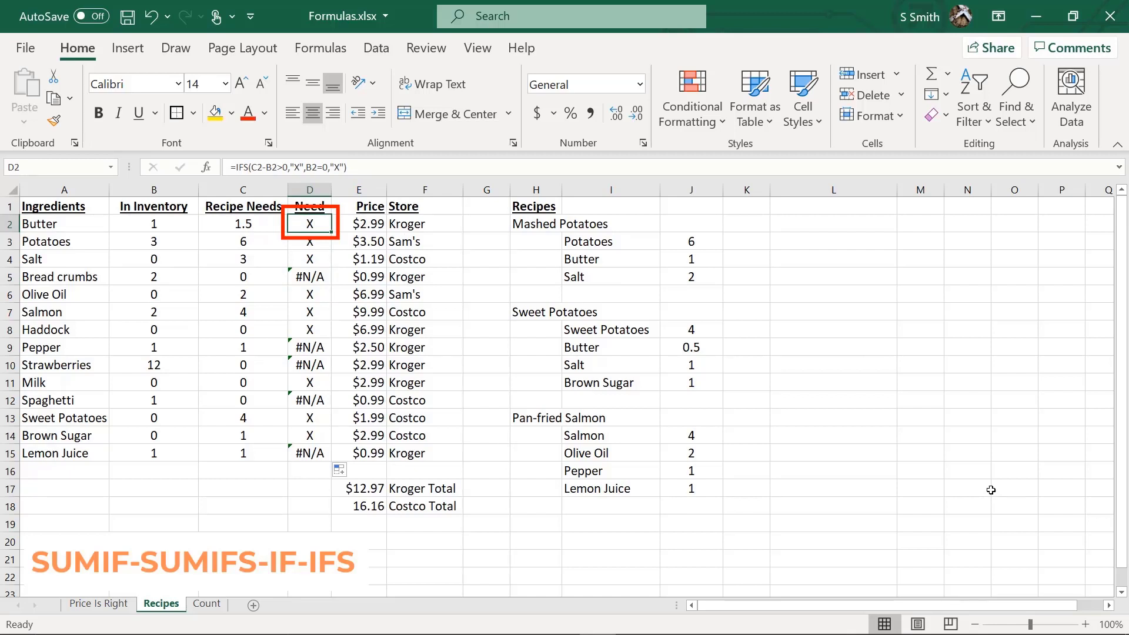
key(Down)
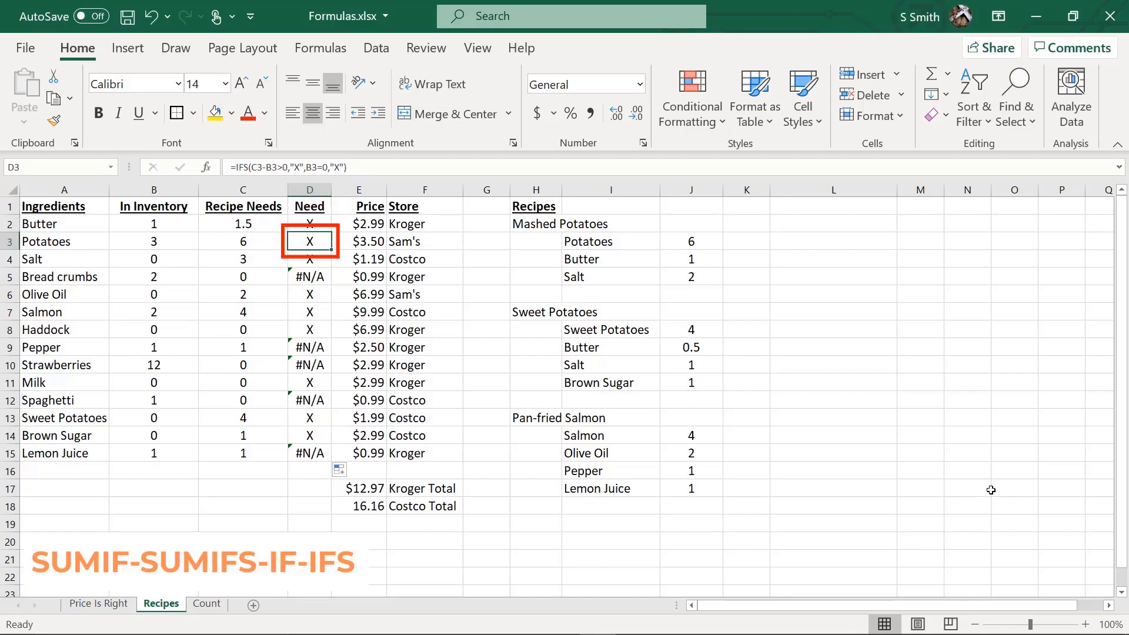
key(Down)
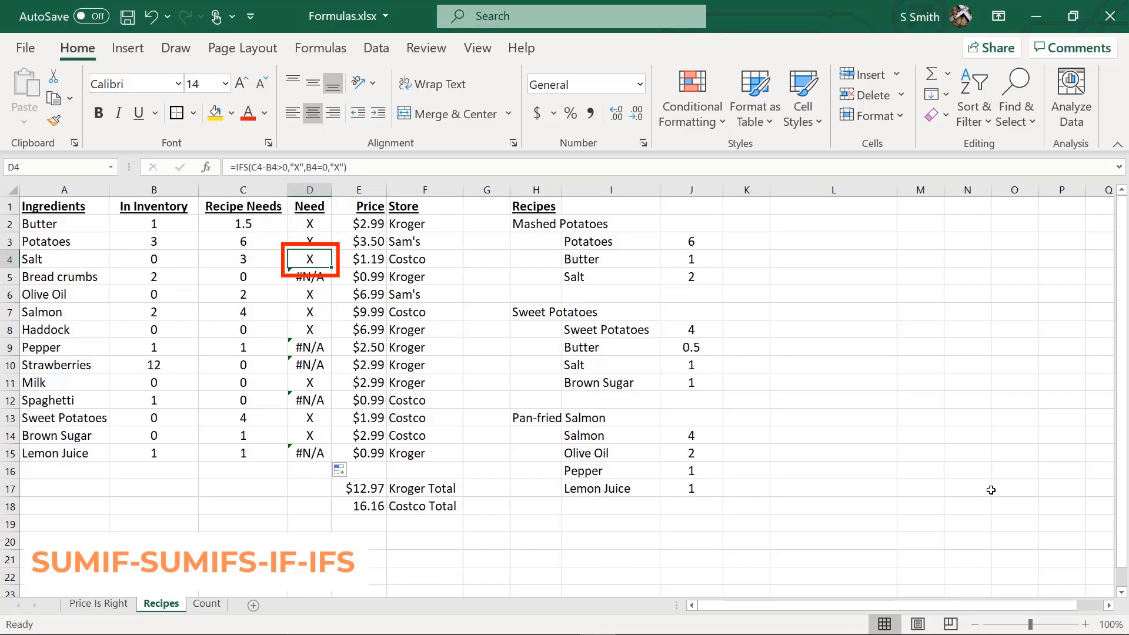
key(Down)
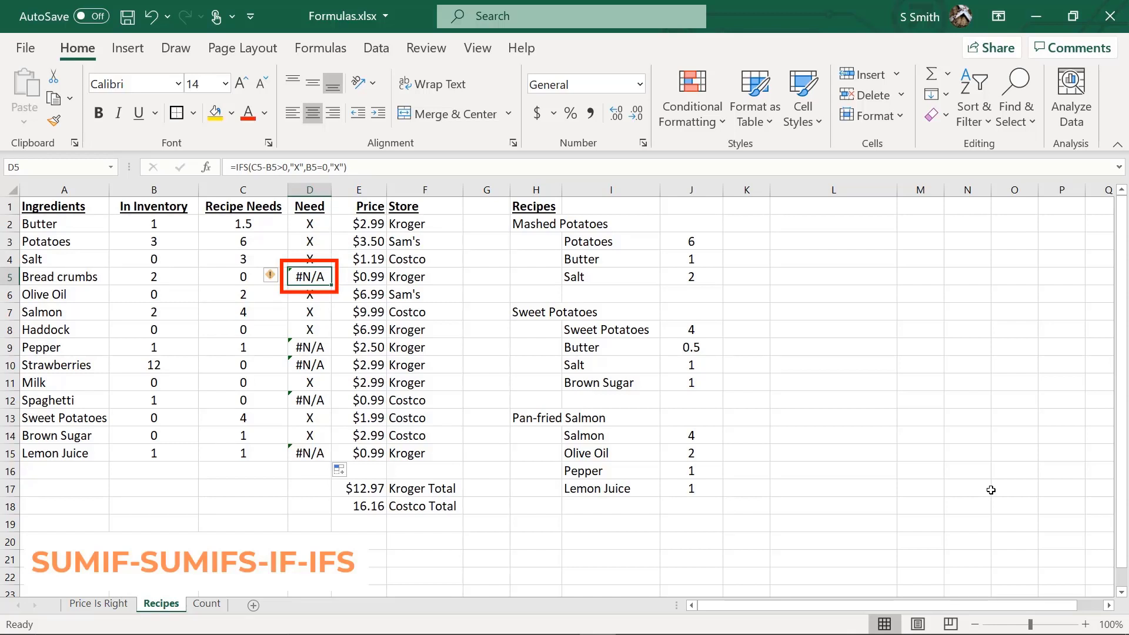
key(Down)
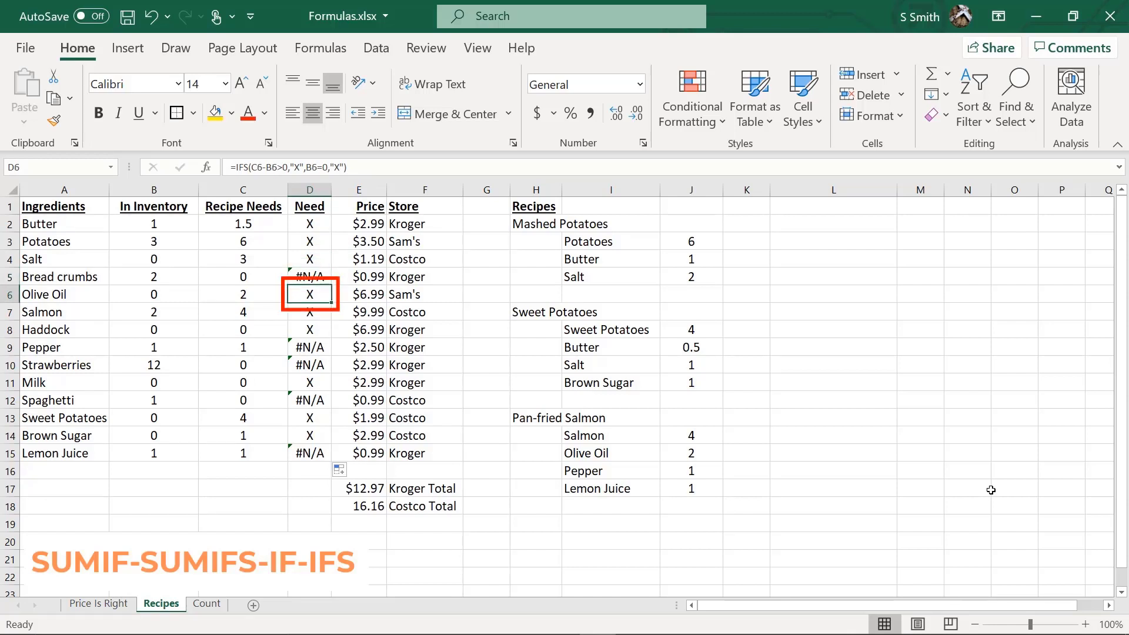
key(Down)
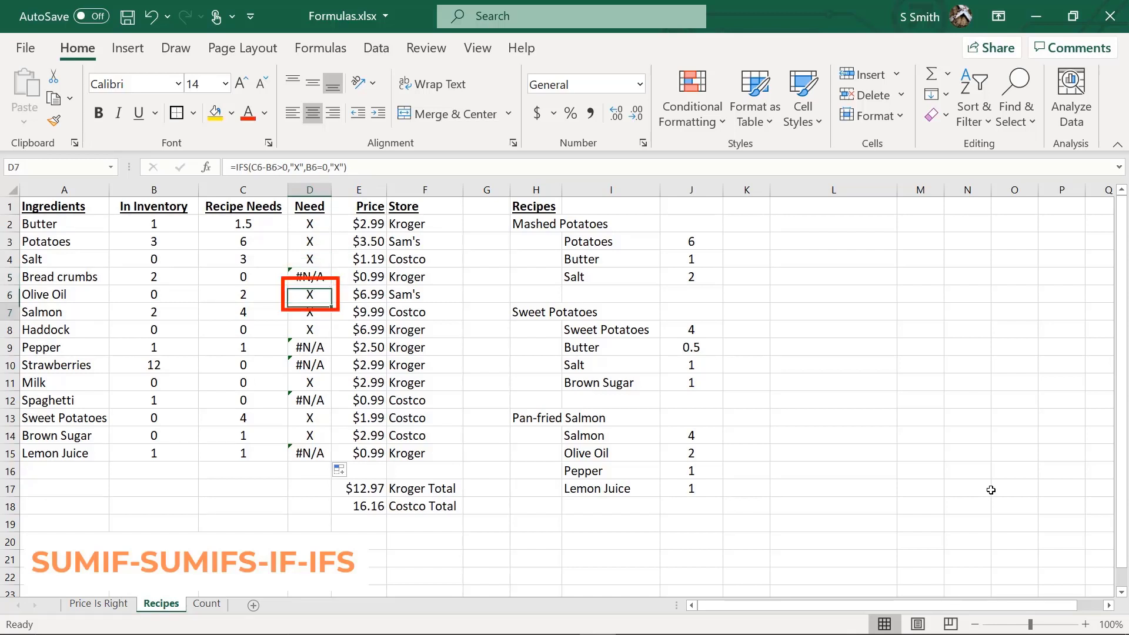
key(Down)
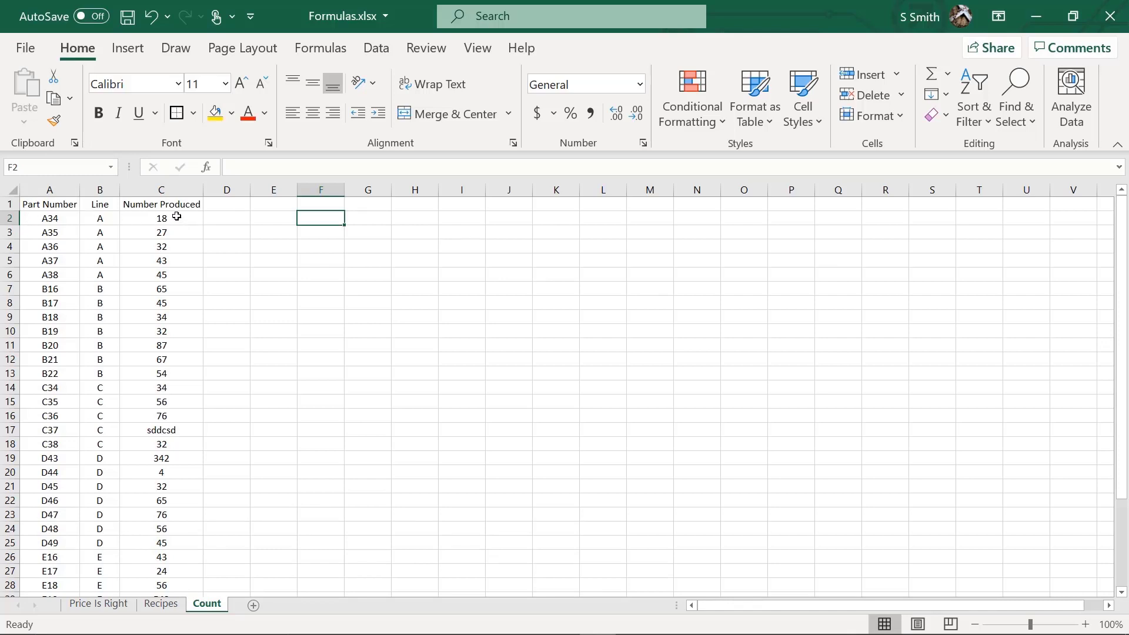
- Point out the text entries 'sddcsd' in C17 and 'ascsc' in C33 on the Count sheet
click(169, 428)
scroll(200, 466, down, 3)
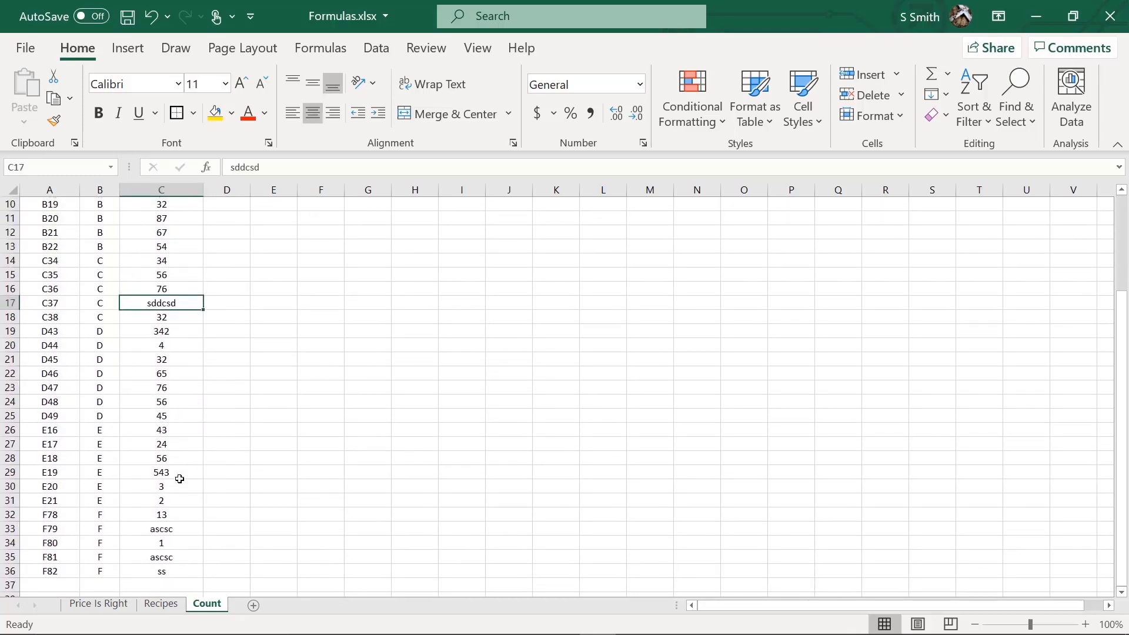
click(173, 528)
scroll(239, 520, up, 3)
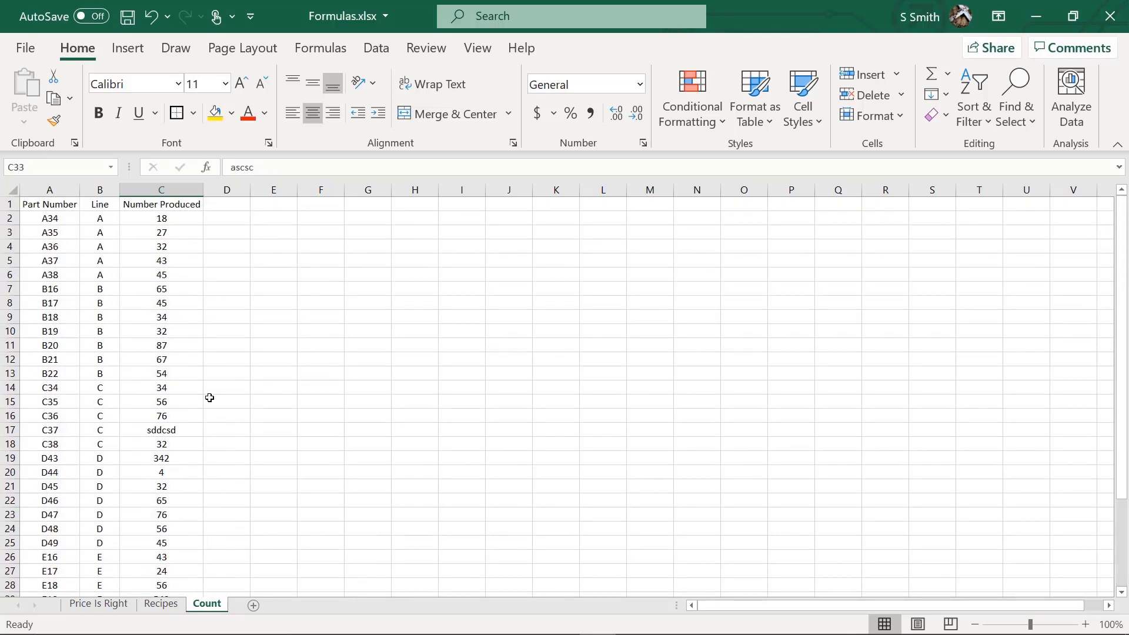
scroll(199, 500, down, 4)
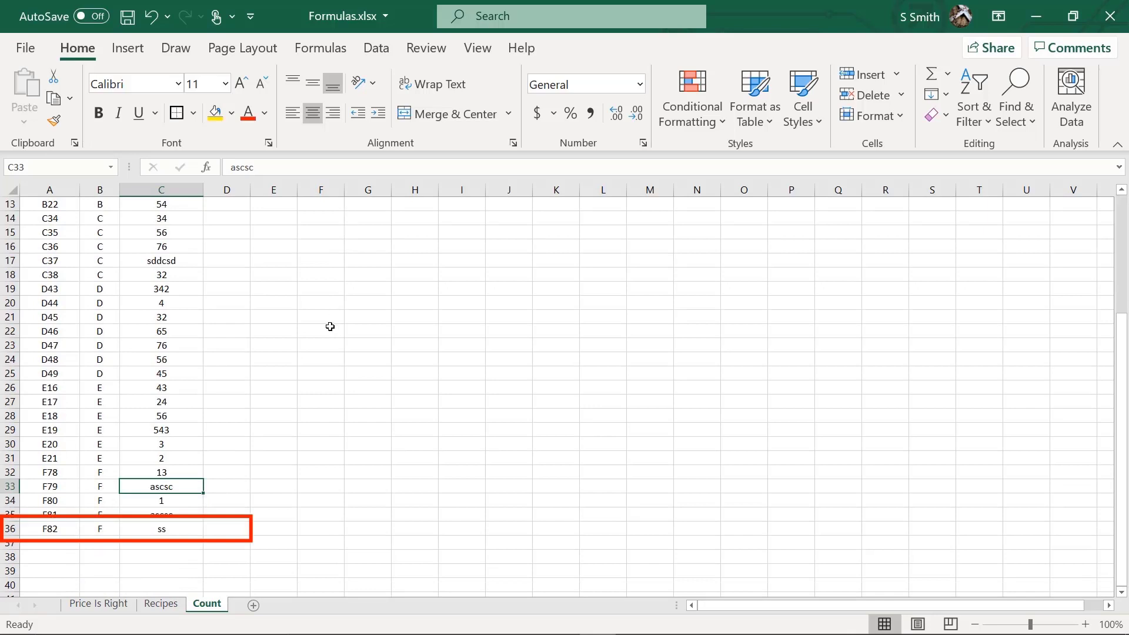
scroll(330, 326, up, 4)
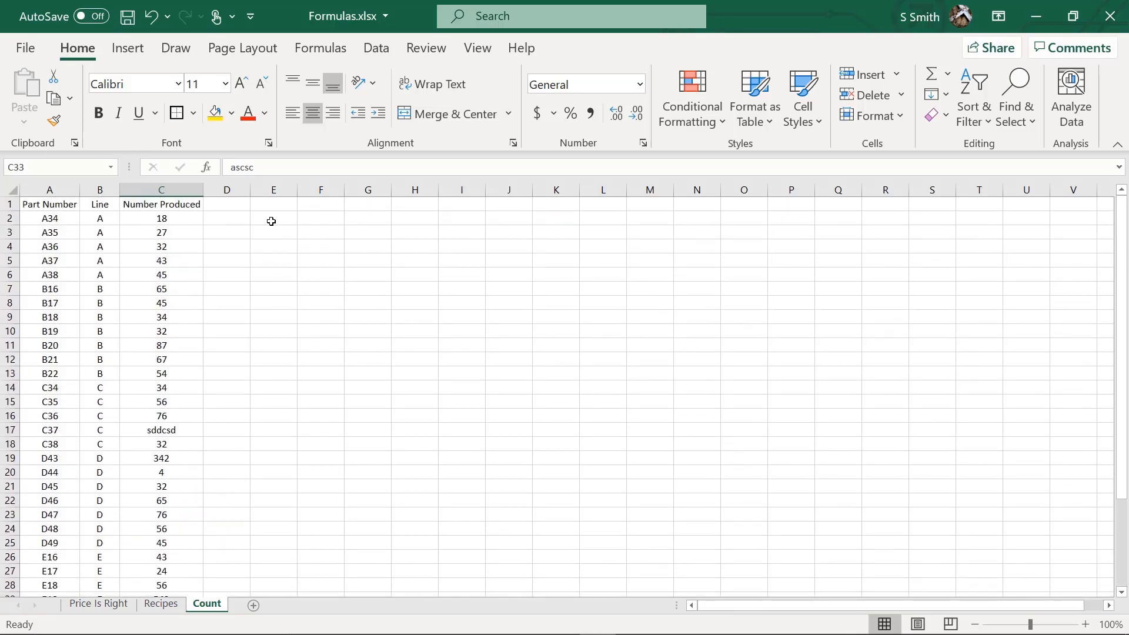
- Enter =COUNT(C2:C36) in E2, returning 31
click(271, 221)
text(=cou)
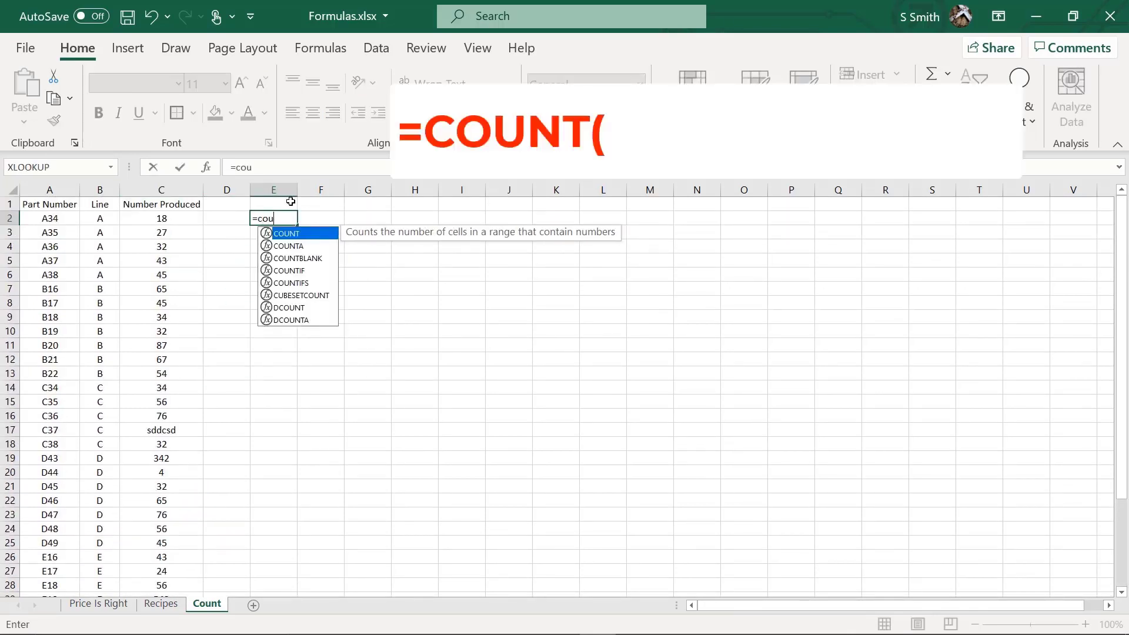
text(nt()
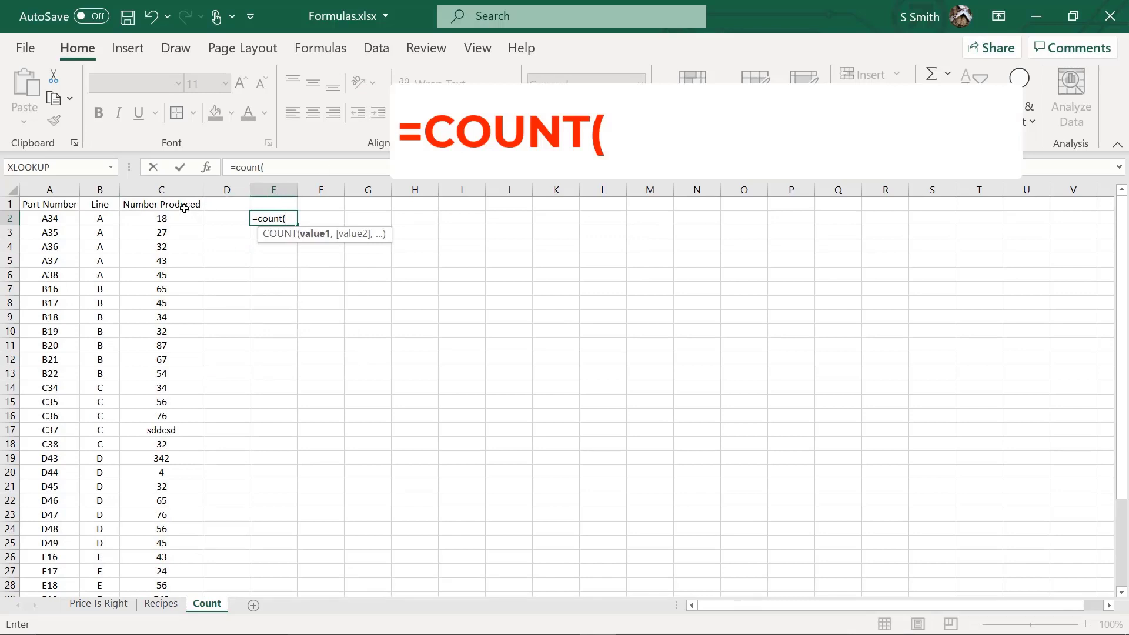
mouse_move(178, 218)
mouse_down()
mouse_move(138, 591)
mouse_move(150, 579)
mouse_up()
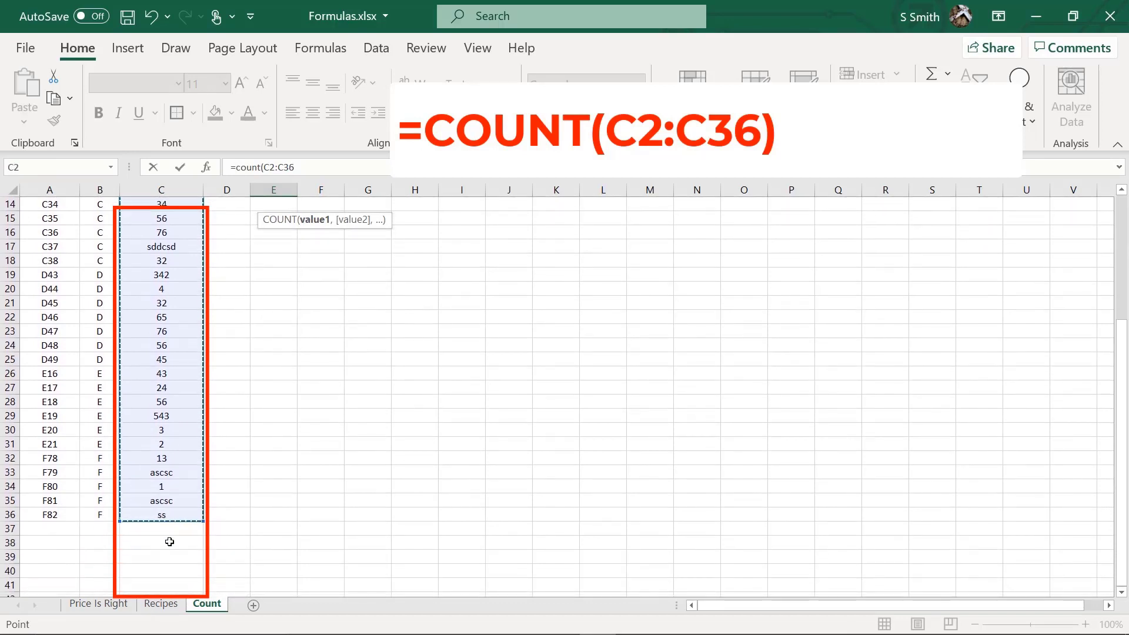
drag(150, 579, 170, 542)
key(Return)
scroll(165, 541, up, 2)
scroll(162, 541, up, 2)
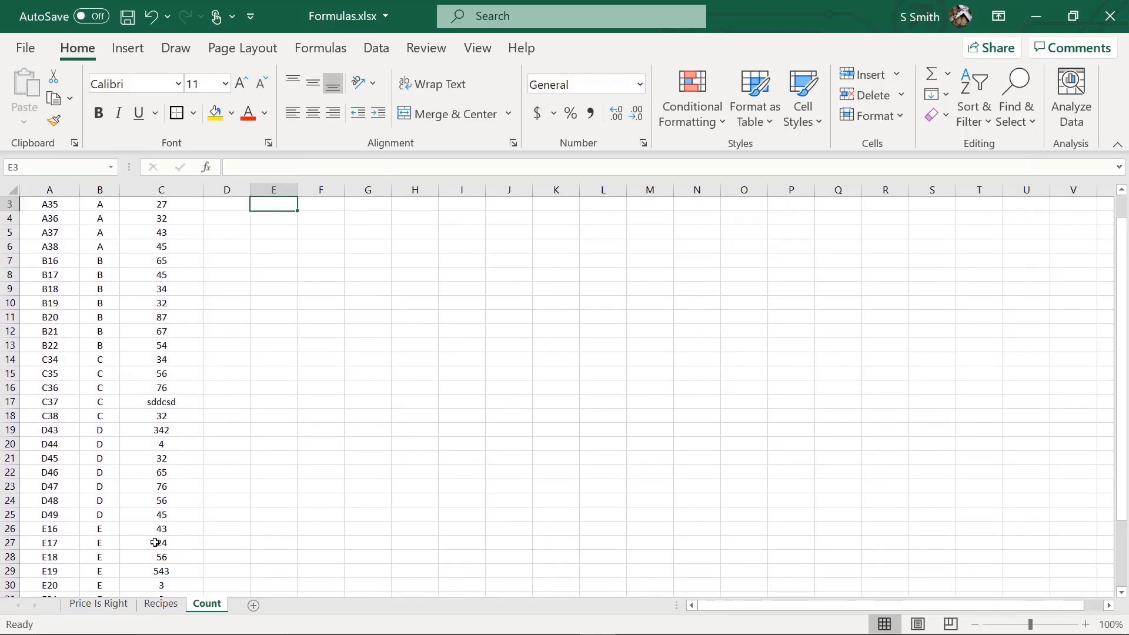
scroll(203, 545, up, 1)
scroll(203, 545, up, 1)
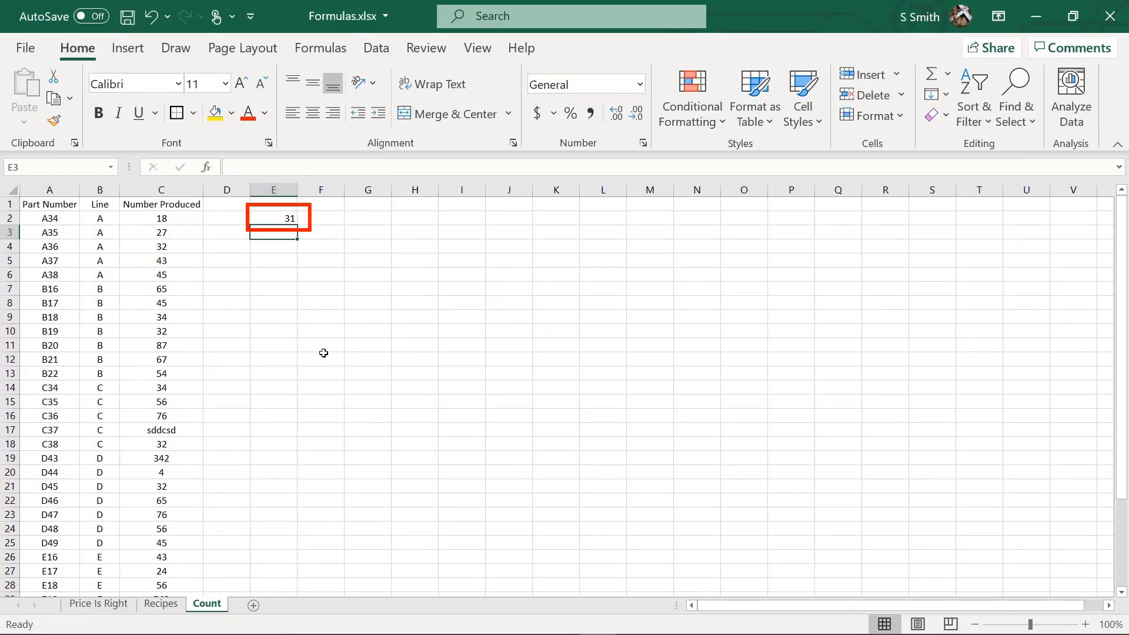
scroll(252, 491, down, 4)
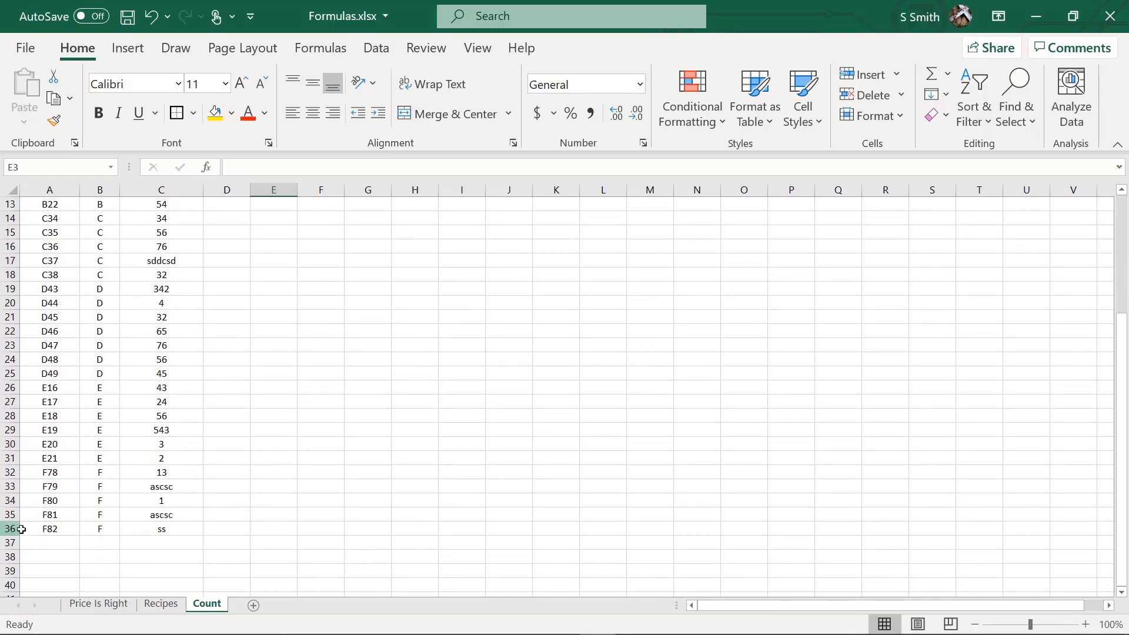
scroll(321, 447, up, 4)
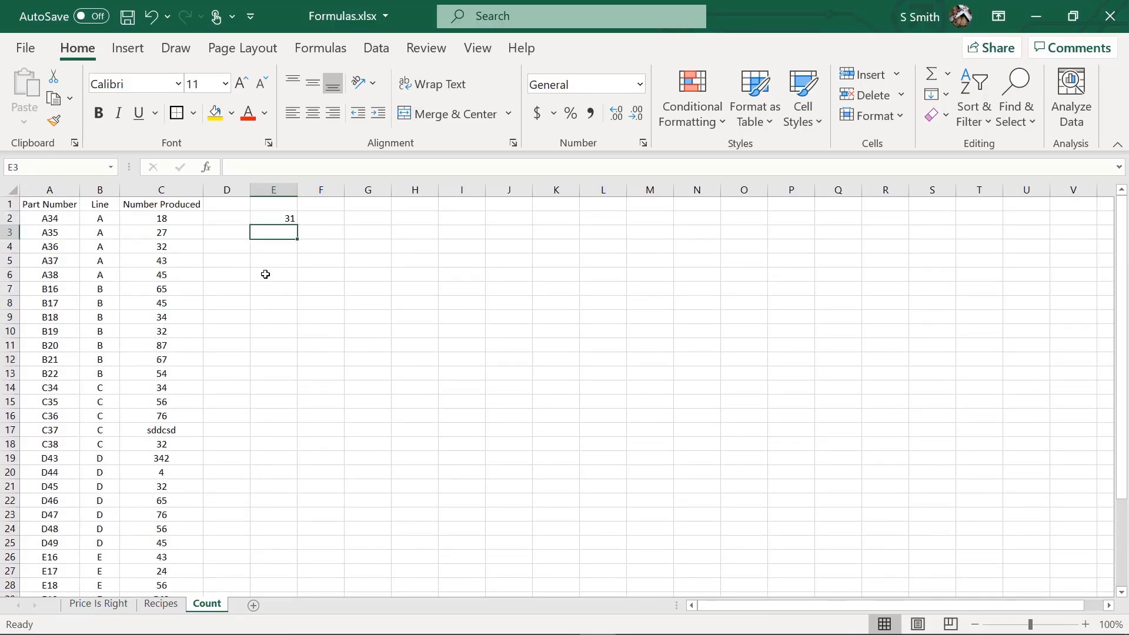
- Enter =COUNTIF(B2:B36,"B") in E4, returning 7
click(271, 246)
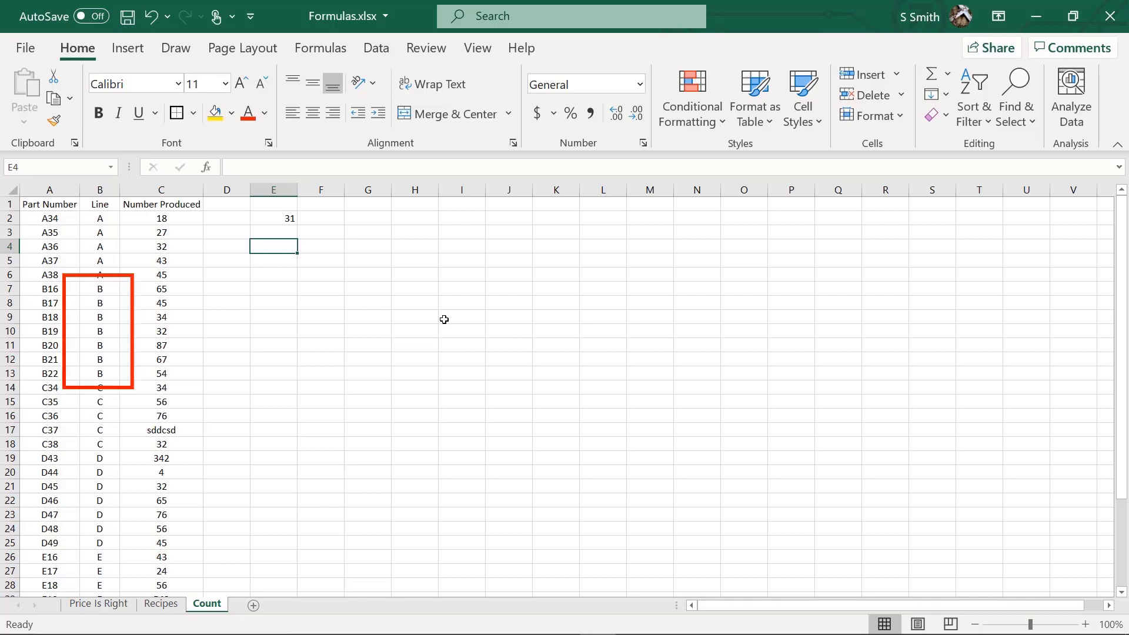
text(=c)
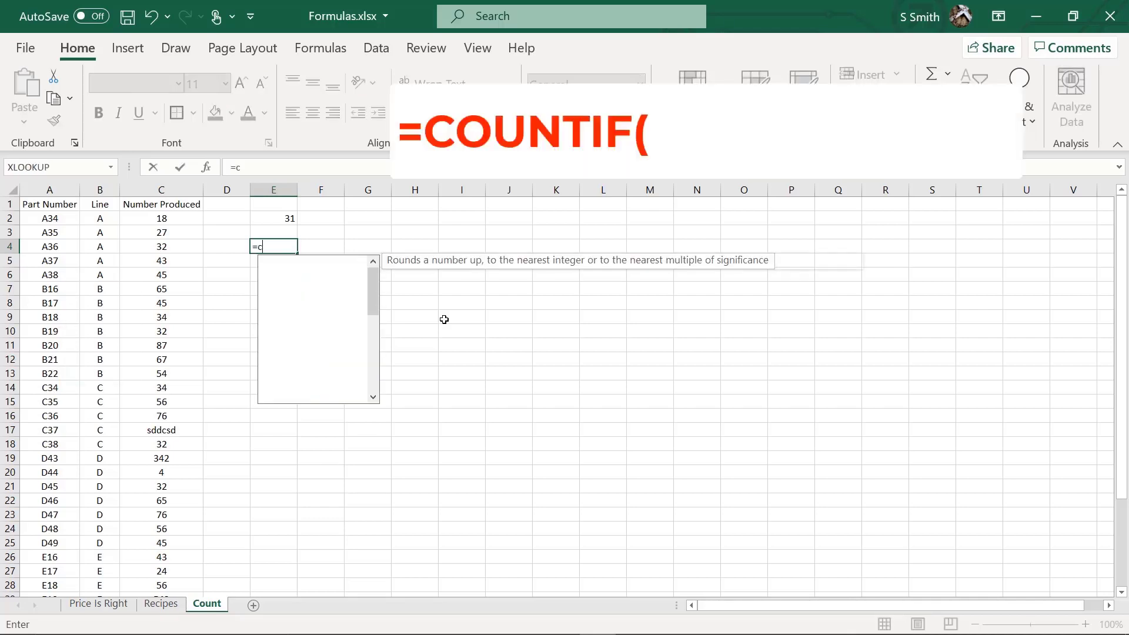
text(ountif)
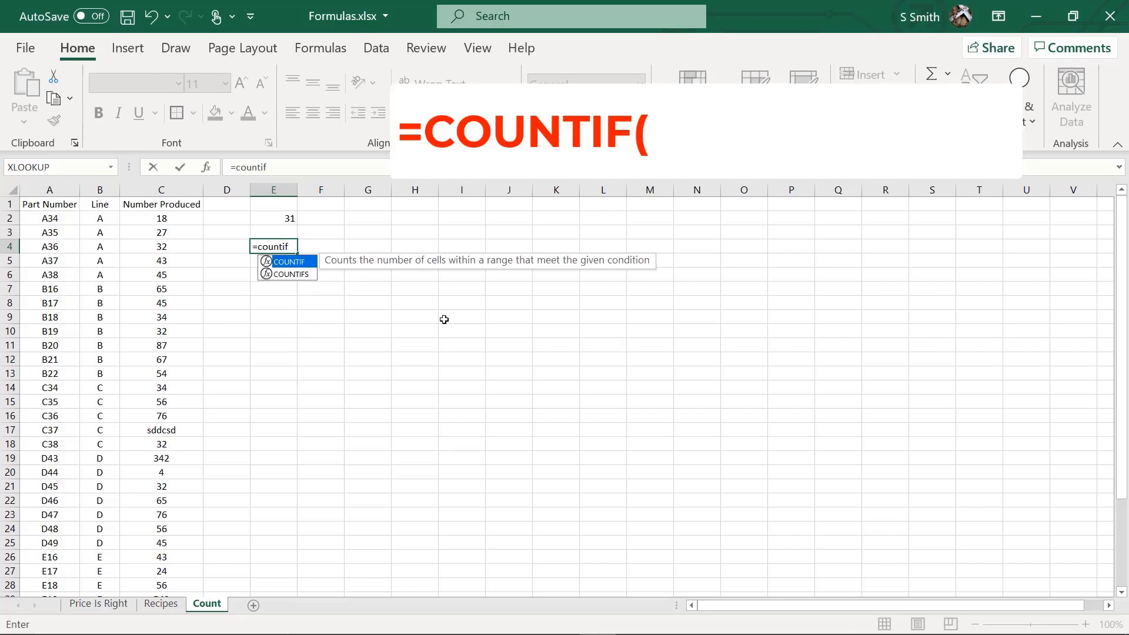
text(()
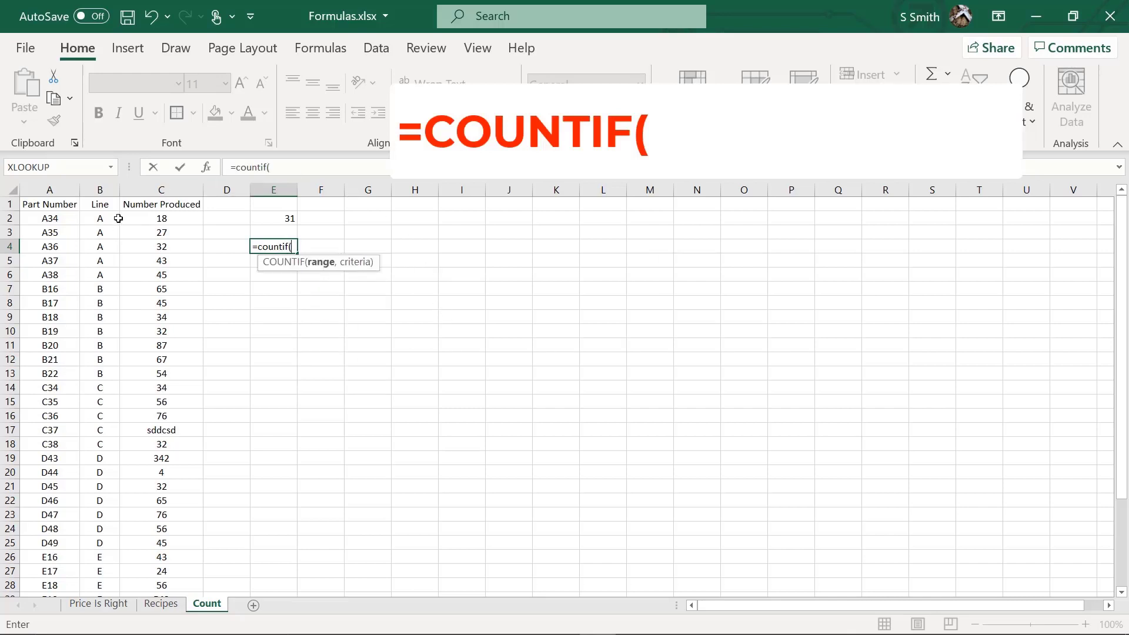
drag(100, 222, 102, 631)
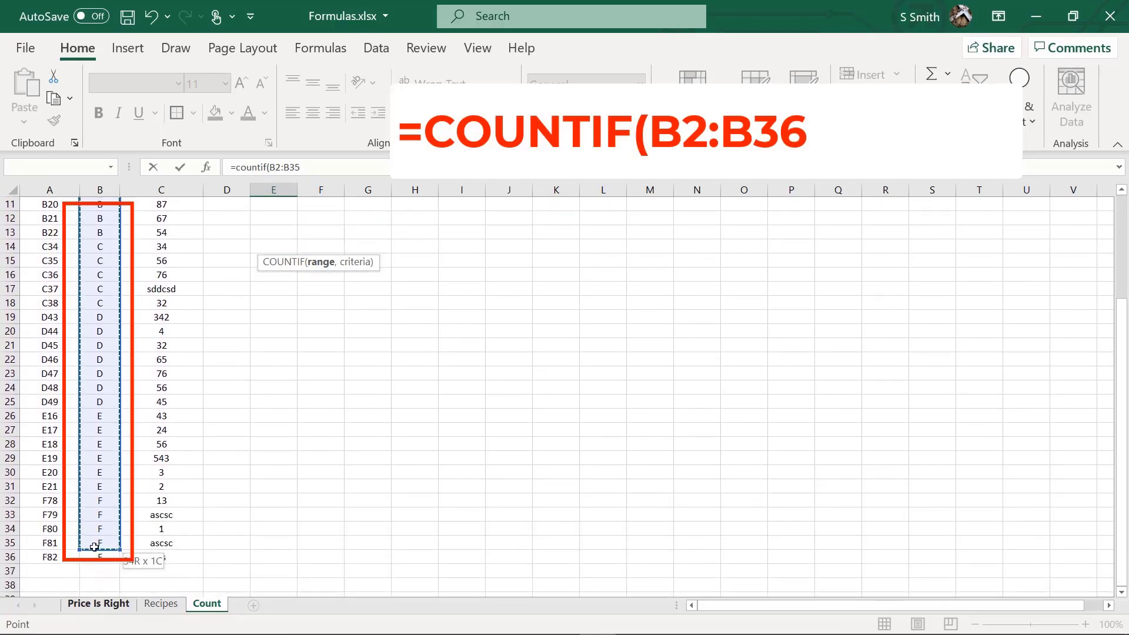
drag(102, 631, 97, 556)
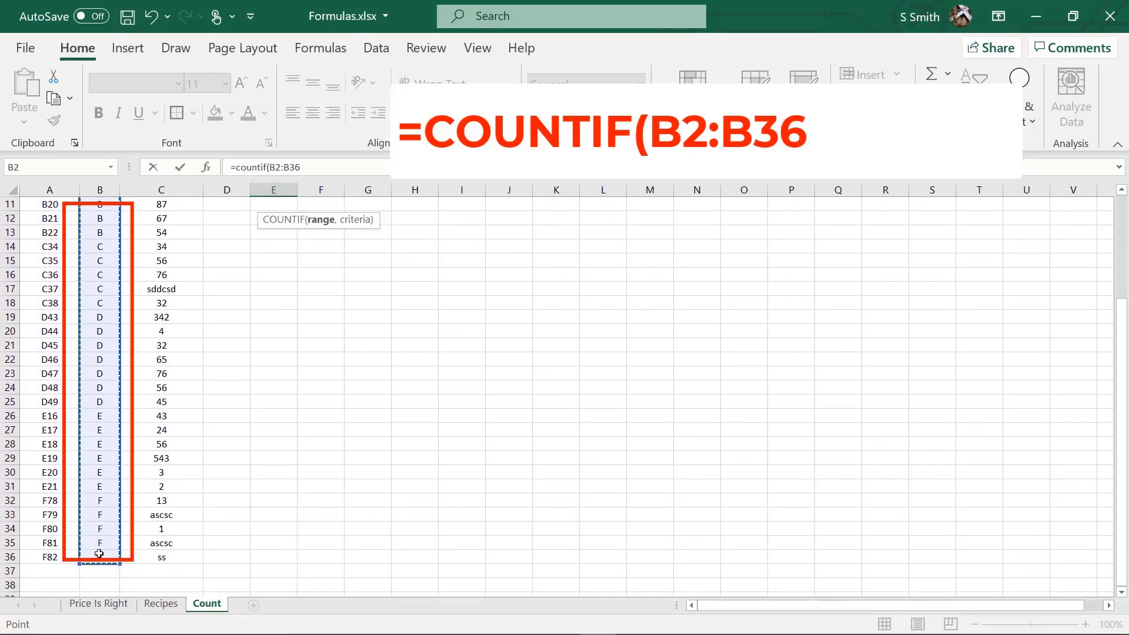
text(,)
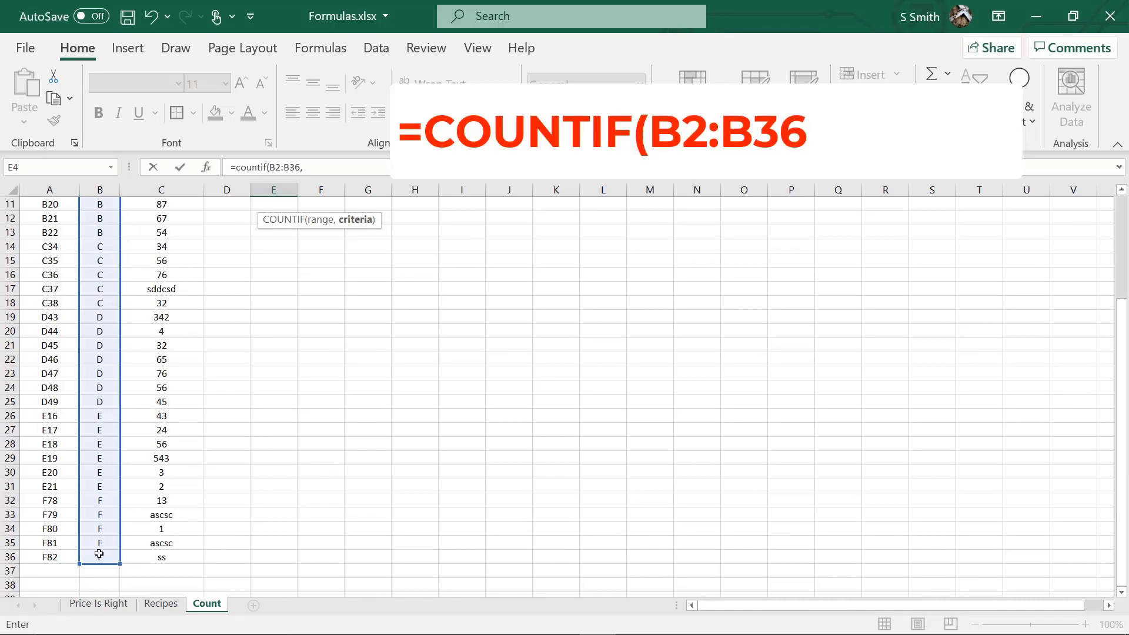
text("B)
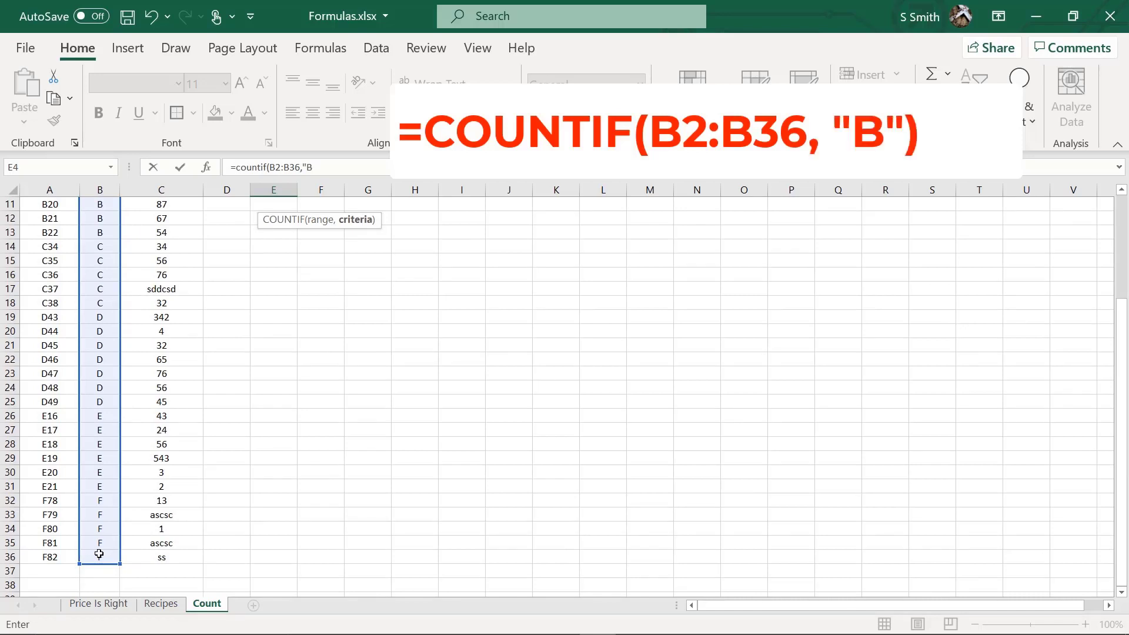
key(Return)
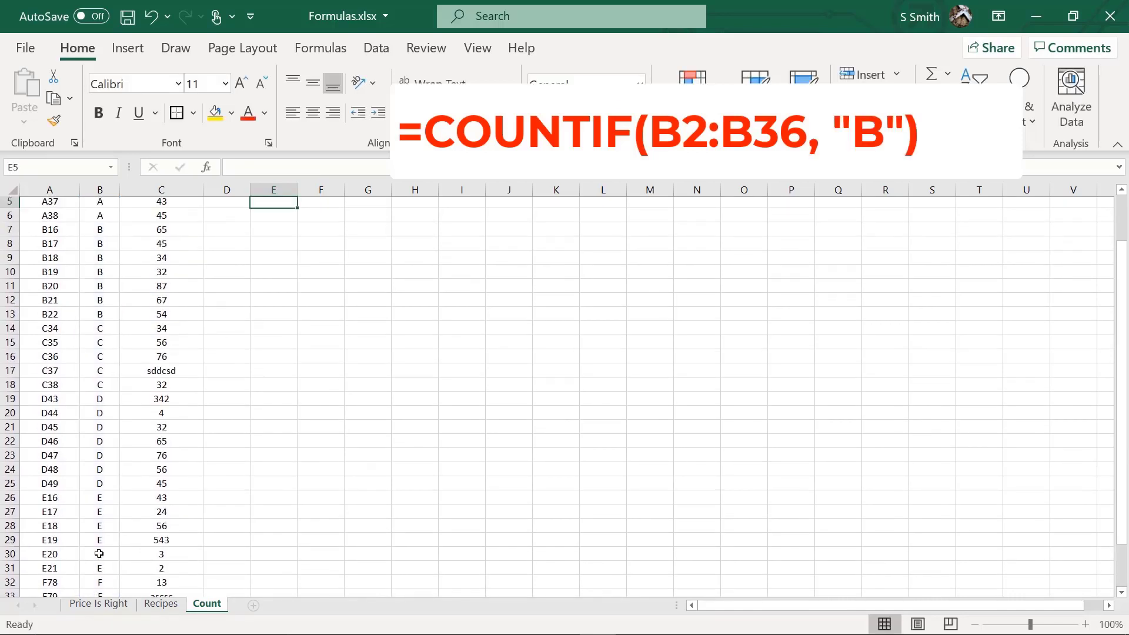
click(273, 247)
- Check the seven line B rows, then sort A2:C36 by Number Produced, smallest to largest
drag(89, 289, 97, 345)
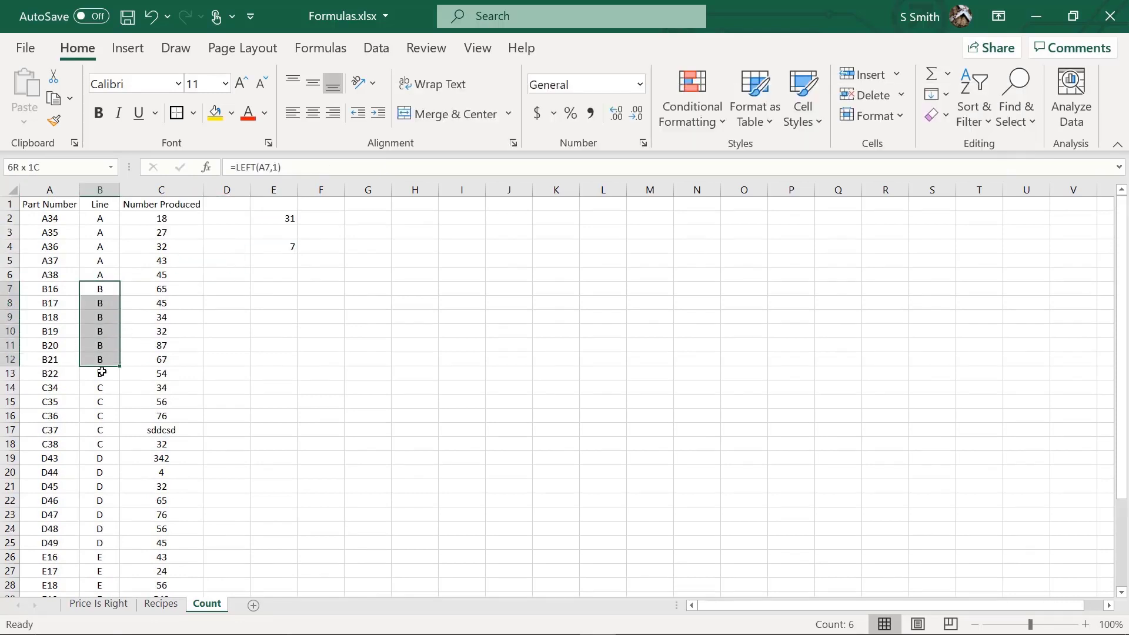
drag(98, 346, 100, 374)
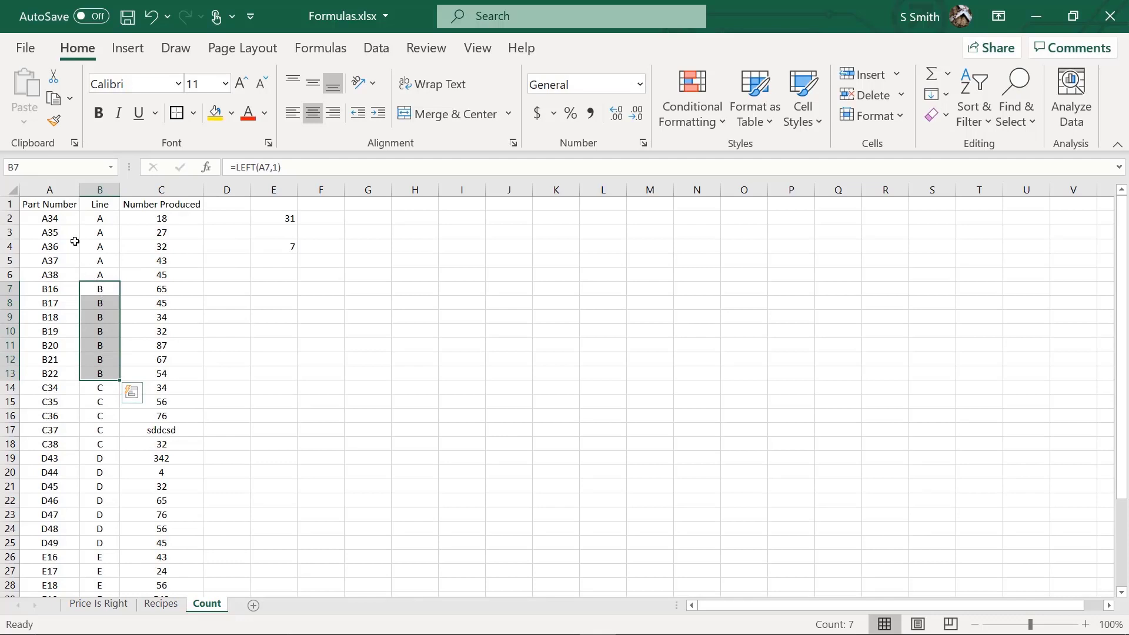
mouse_move(38, 214)
mouse_down()
mouse_move(138, 468)
mouse_move(157, 572)
mouse_up()
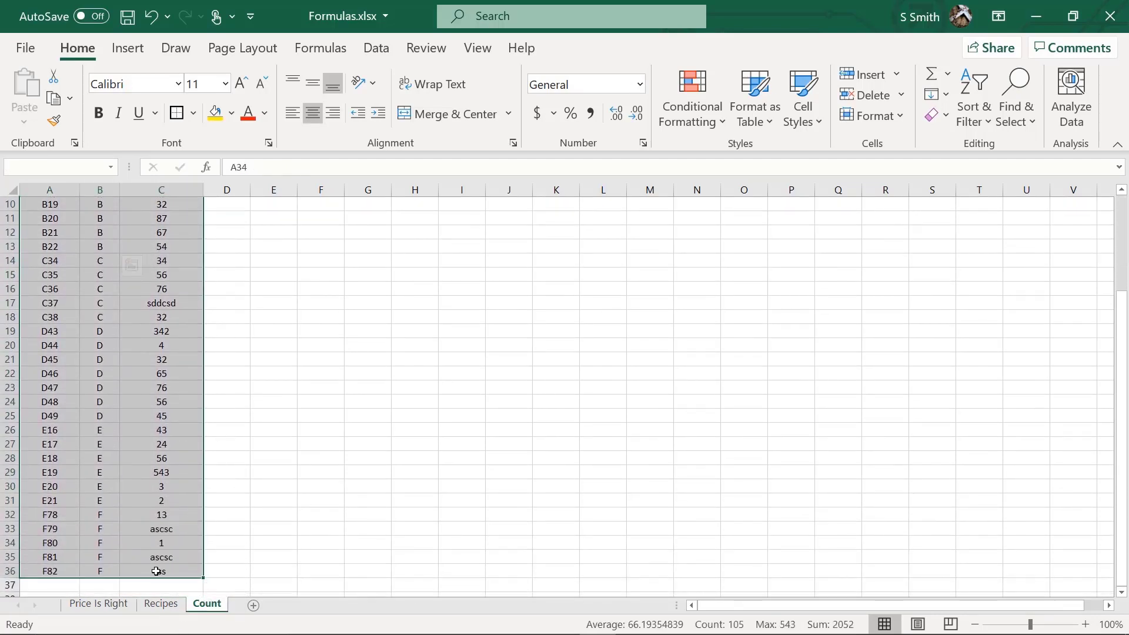
click(377, 48)
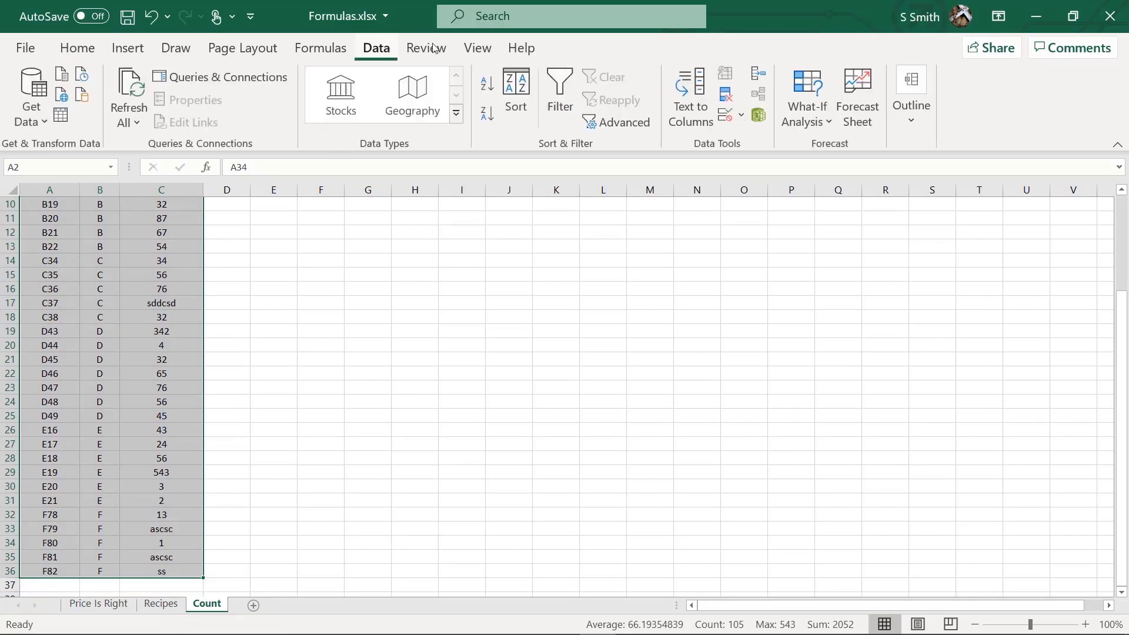
click(520, 85)
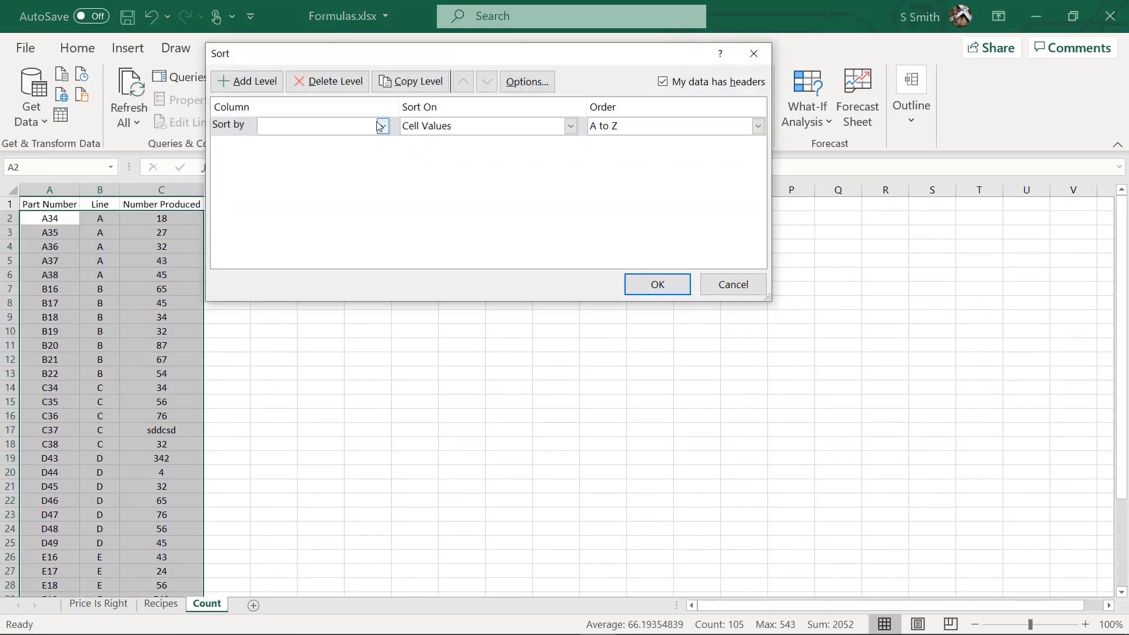
click(381, 127)
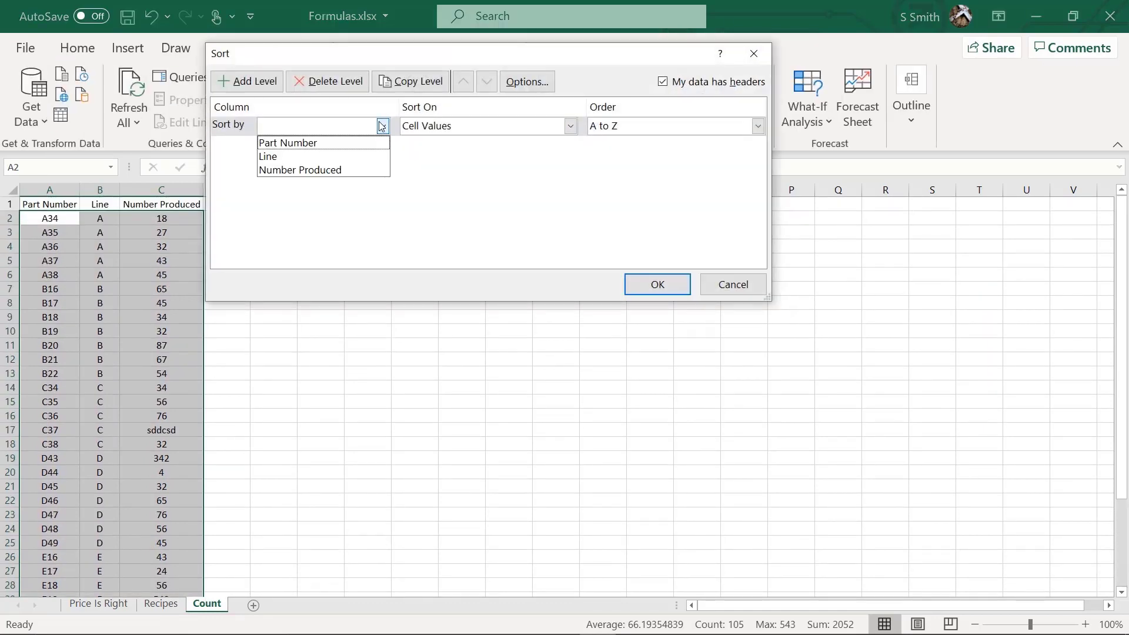
click(331, 169)
click(645, 286)
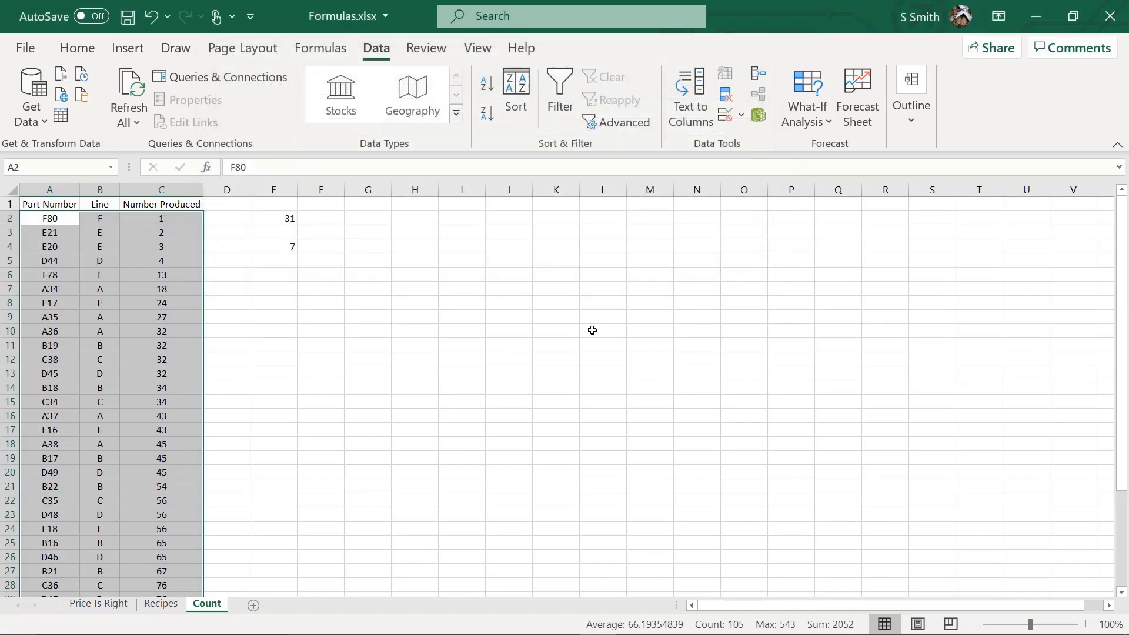
click(261, 248)
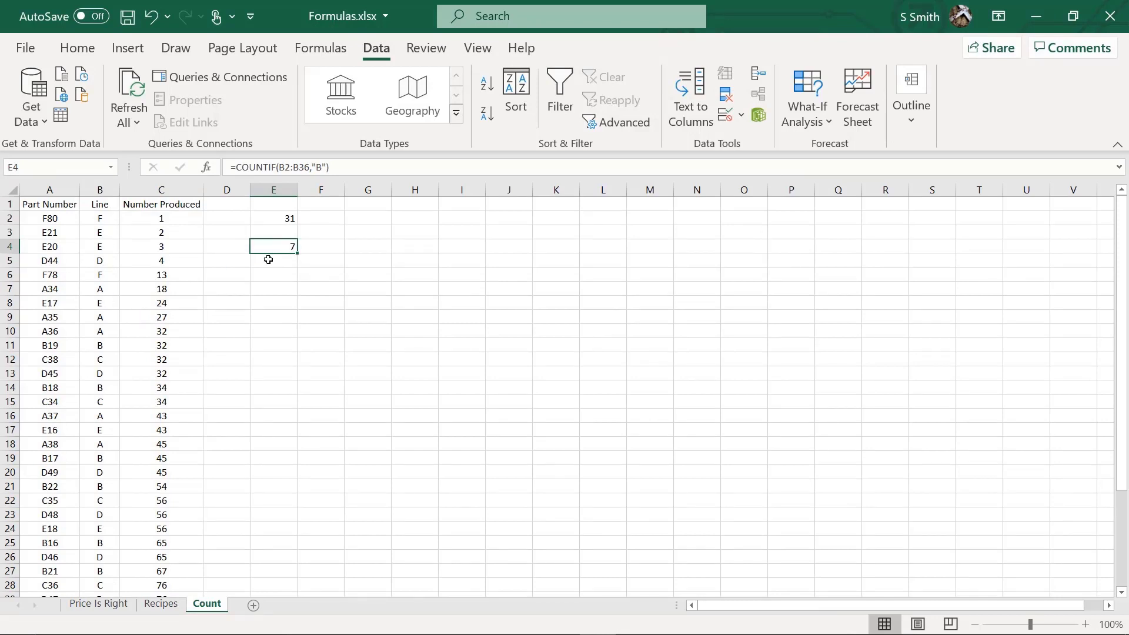
- Copy E4's COUNTIF into E5 and change its criterion to "A", returning 5
drag(329, 167, 231, 167)
key(ctrl+c)
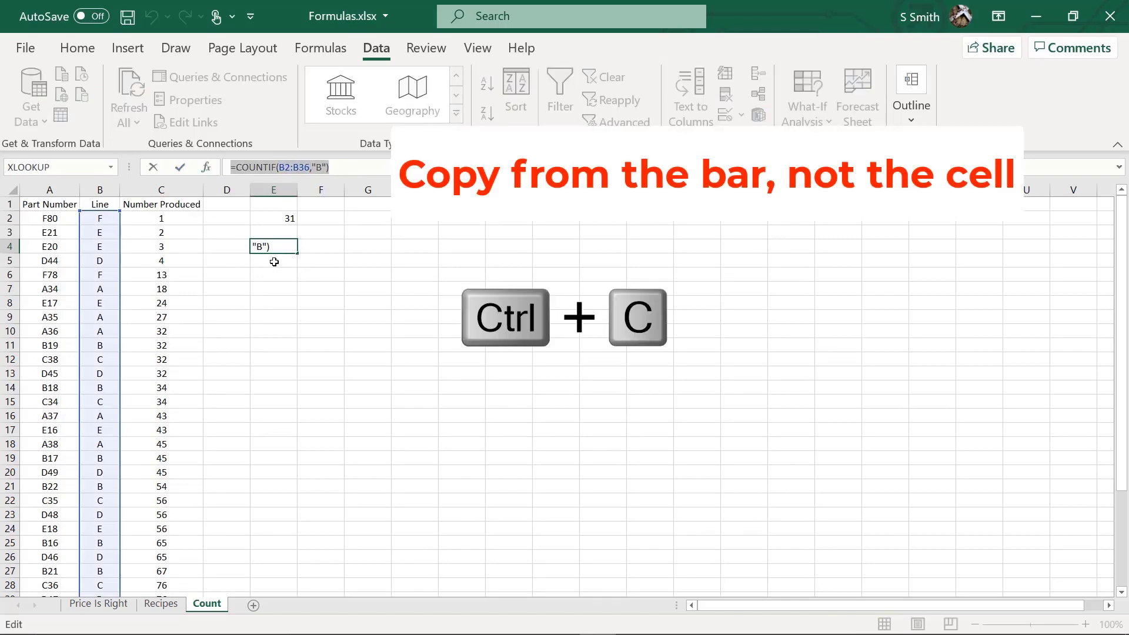
key(Return)
key(ctrl+v)
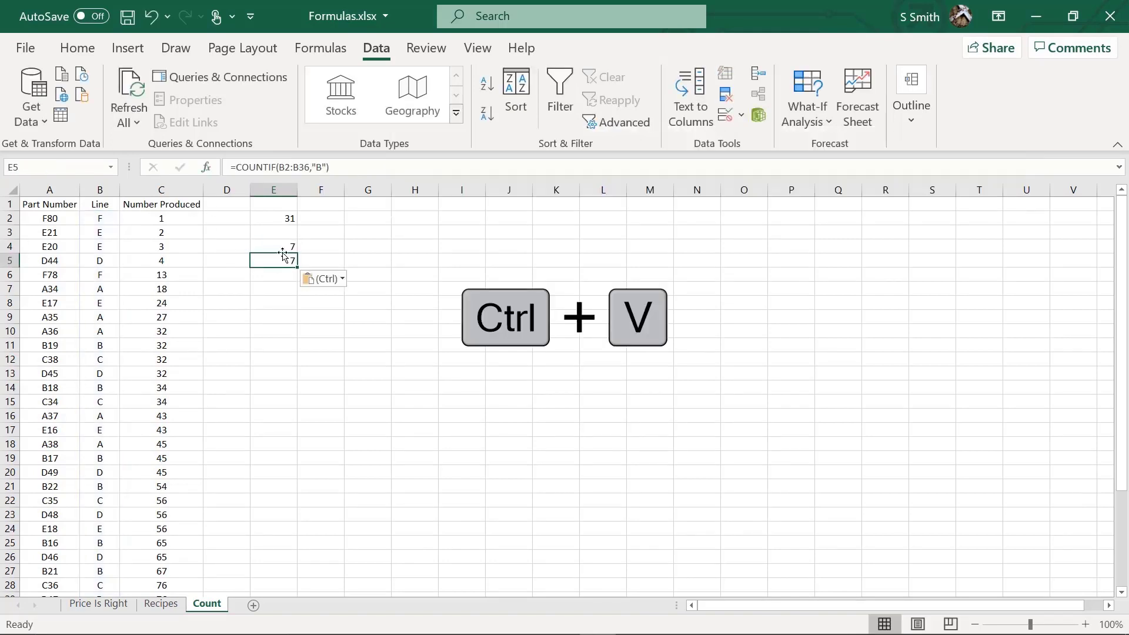
click(314, 167)
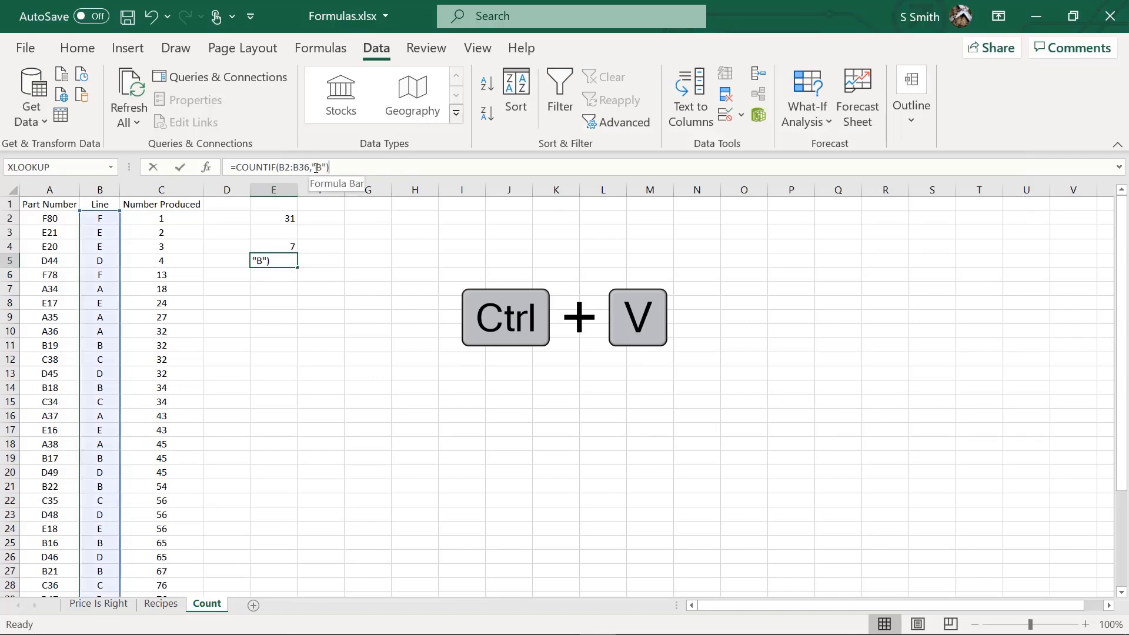
text(A)
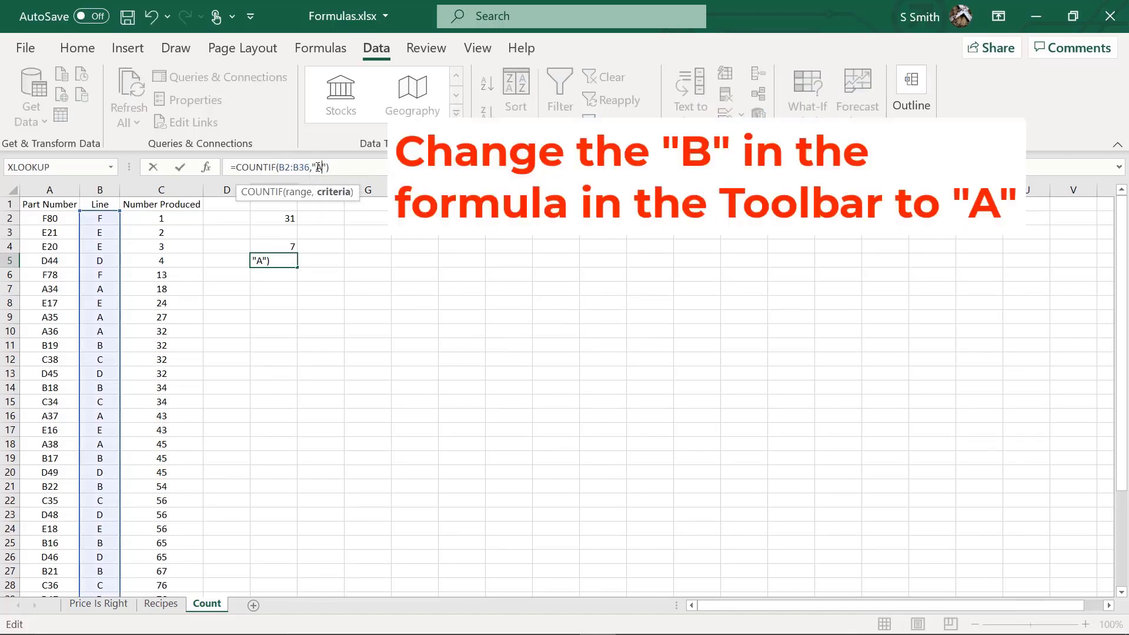
key(Return)
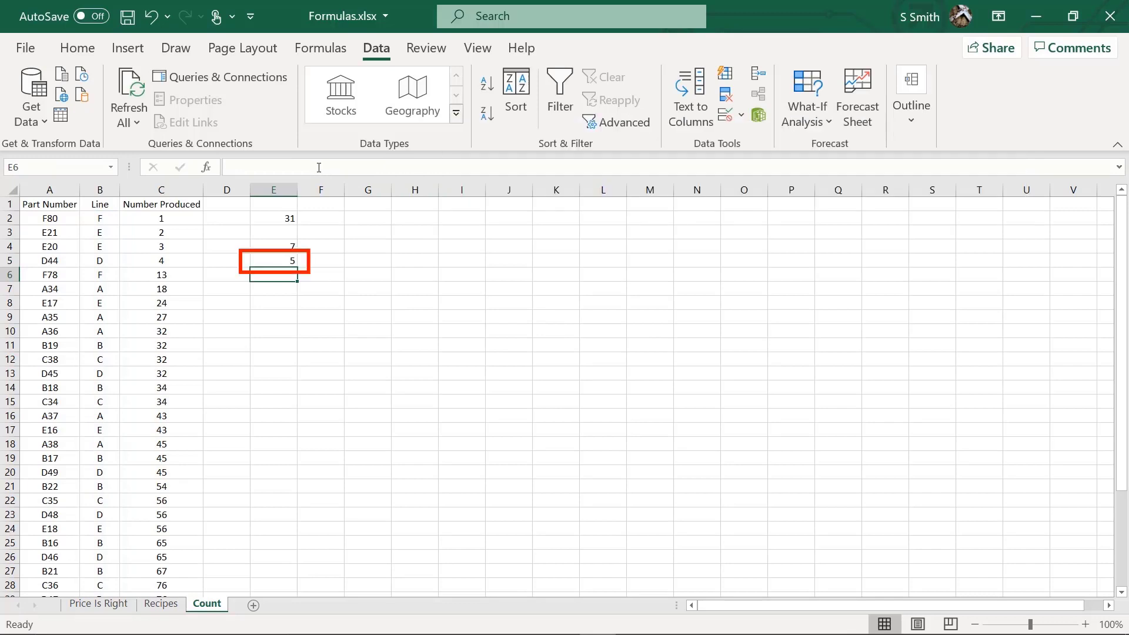
- Re-sort A2:C36 by Part Number, A to Z, then check the five line A rows
mouse_move(49, 218)
mouse_down()
mouse_move(194, 488)
mouse_move(177, 577)
mouse_up()
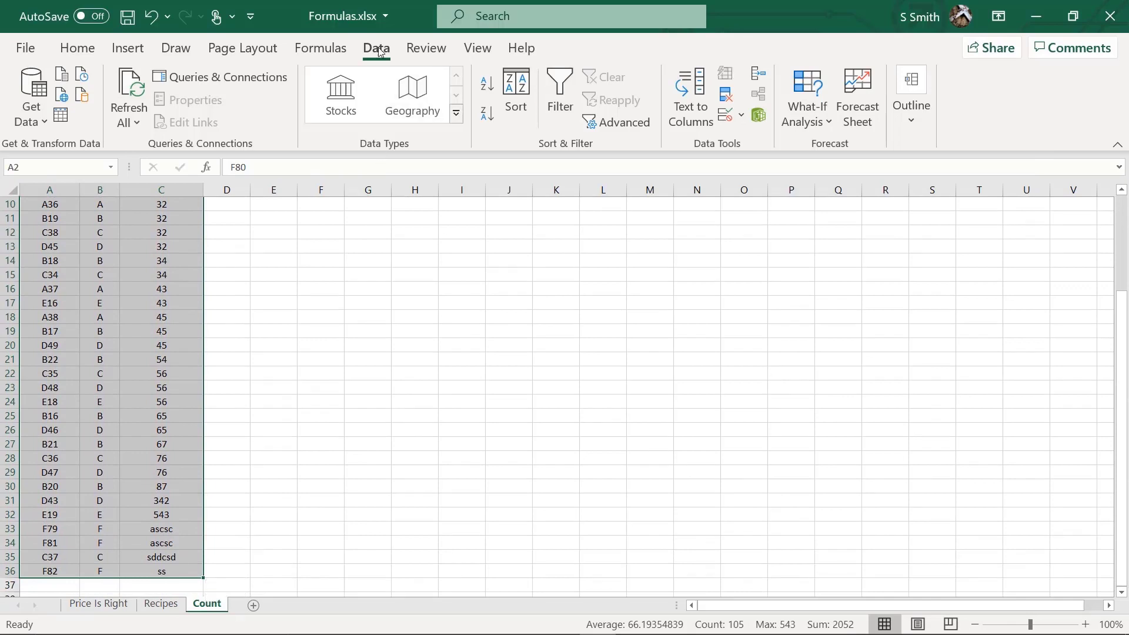
click(516, 88)
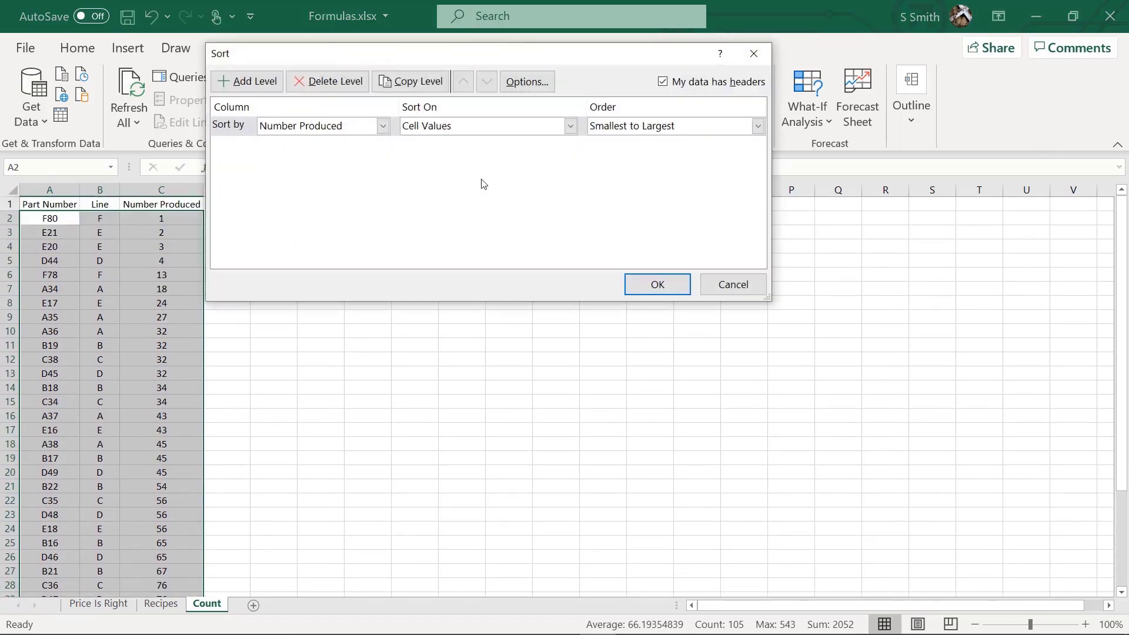
click(382, 126)
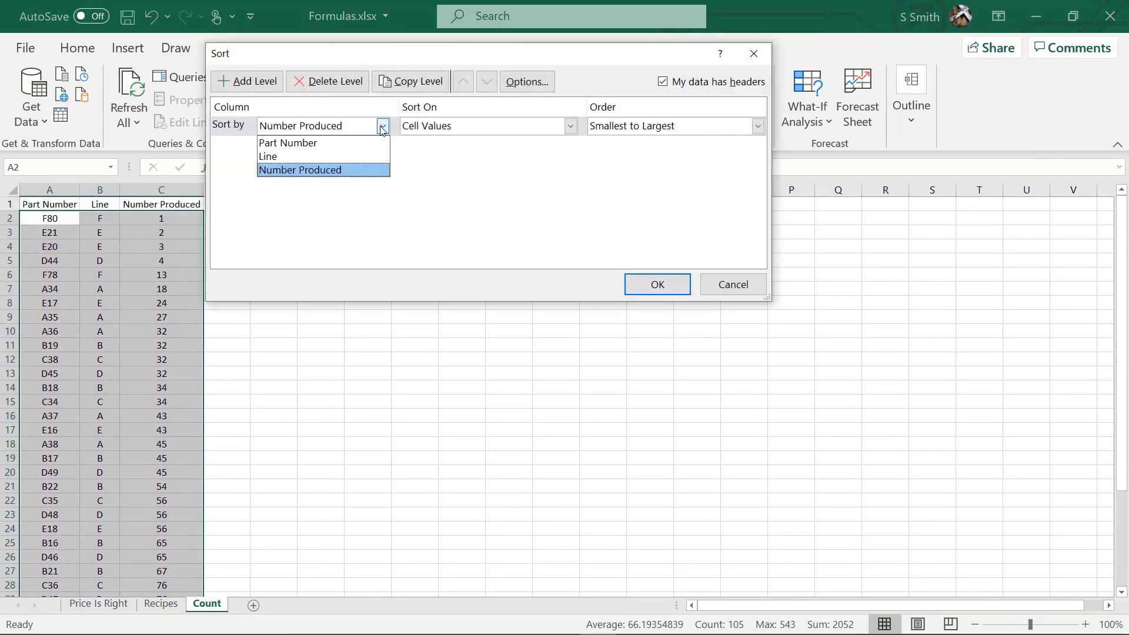
click(321, 143)
click(652, 286)
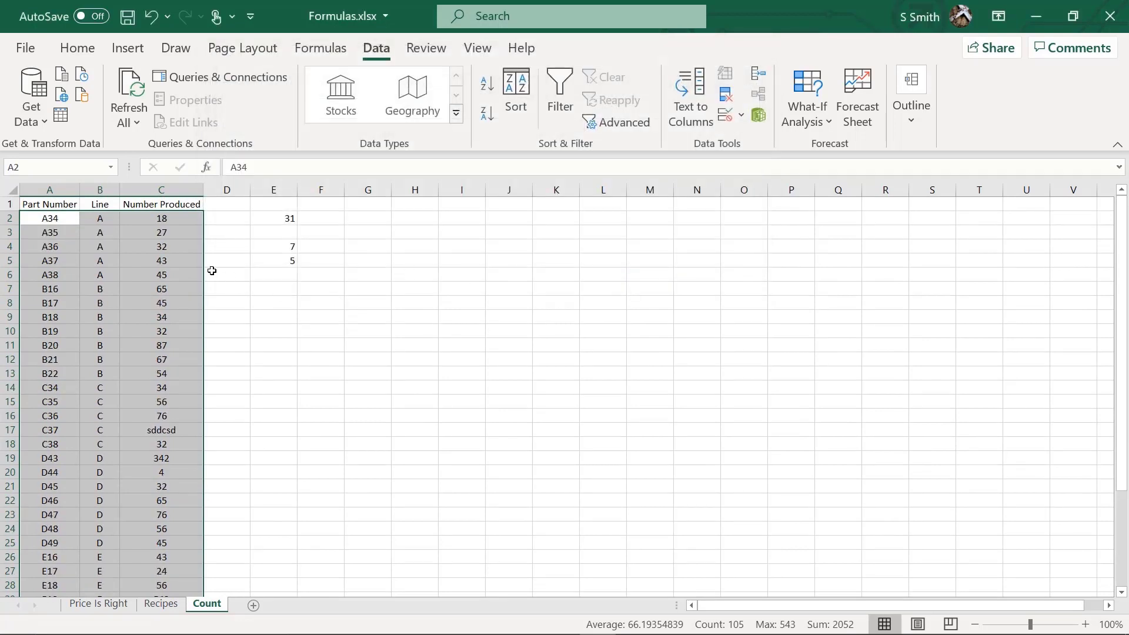
drag(111, 221, 113, 274)
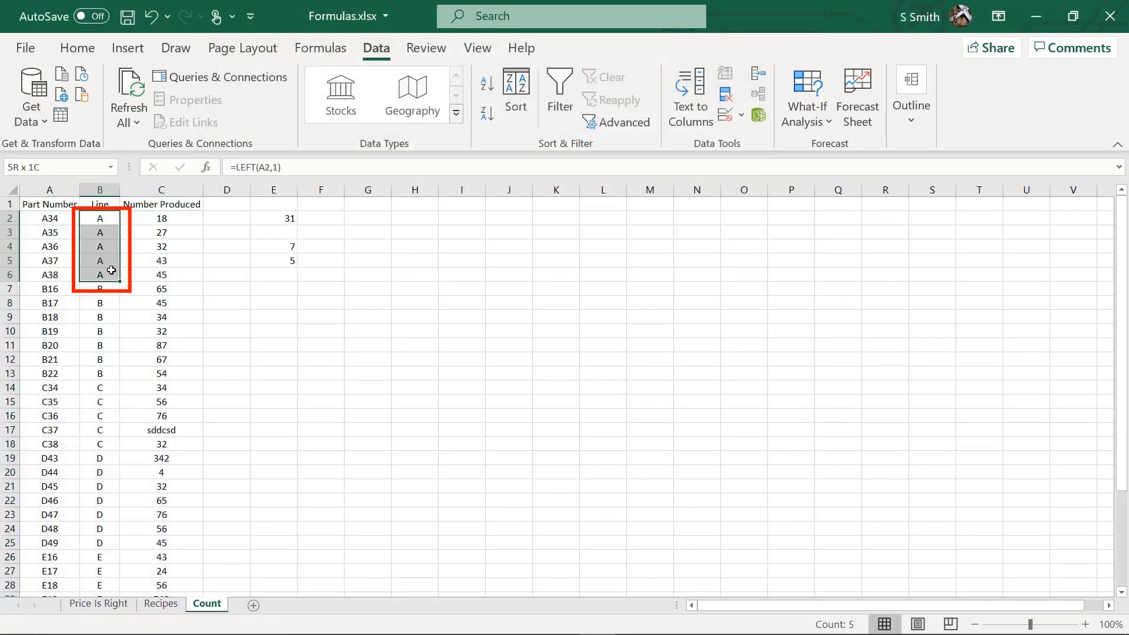
click(284, 274)
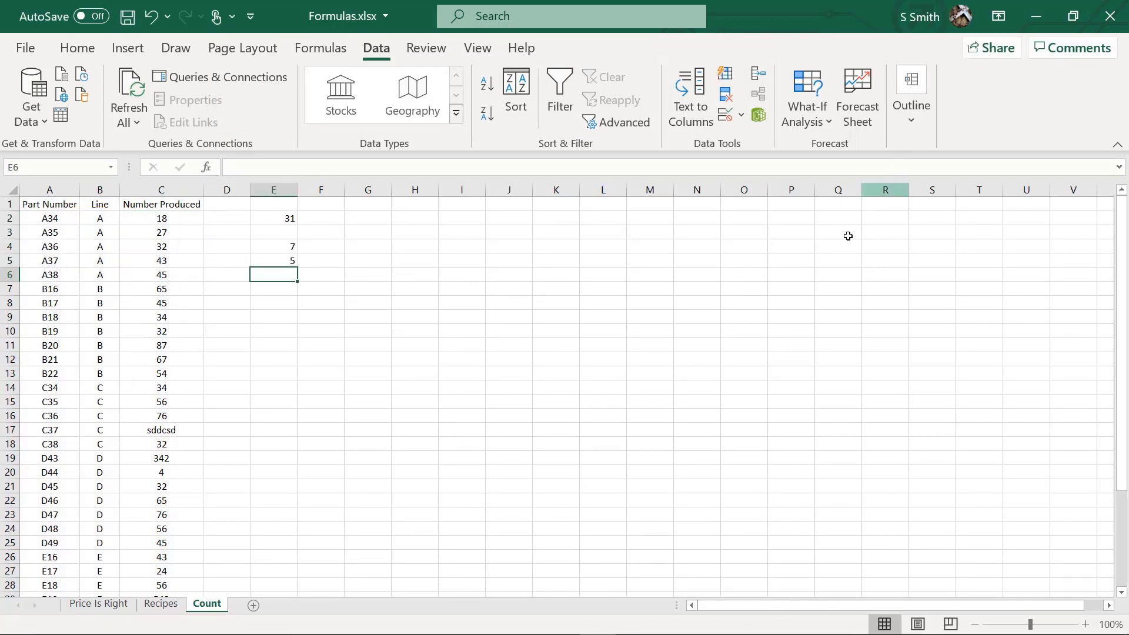